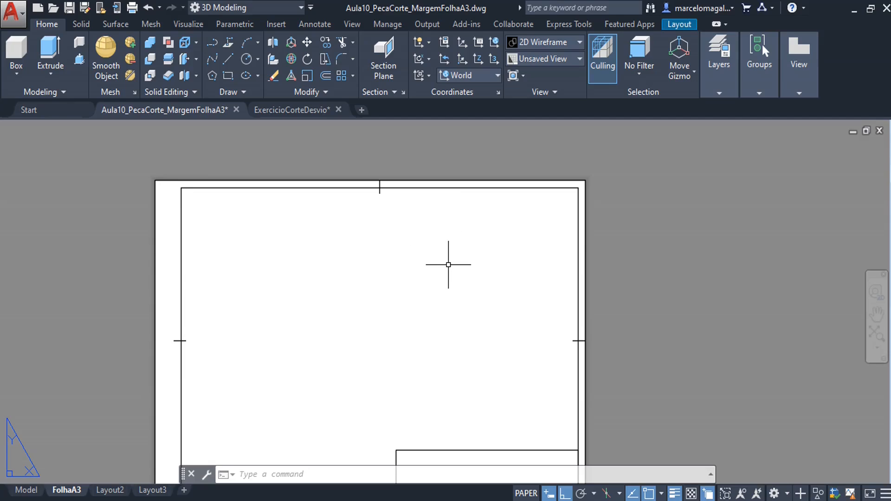
Switch the workspace to Drafting & Annotation
{"action": "middle_click_drag", "start_coordinate": [441, 276], "coordinate": [475, 239]}
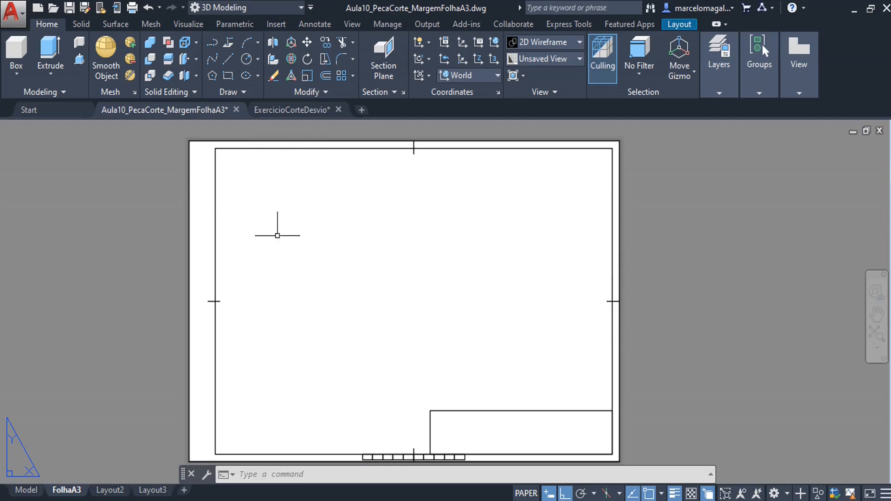
{"action": "middle_click_drag", "start_coordinate": [236, 256], "coordinate": [213, 255]}
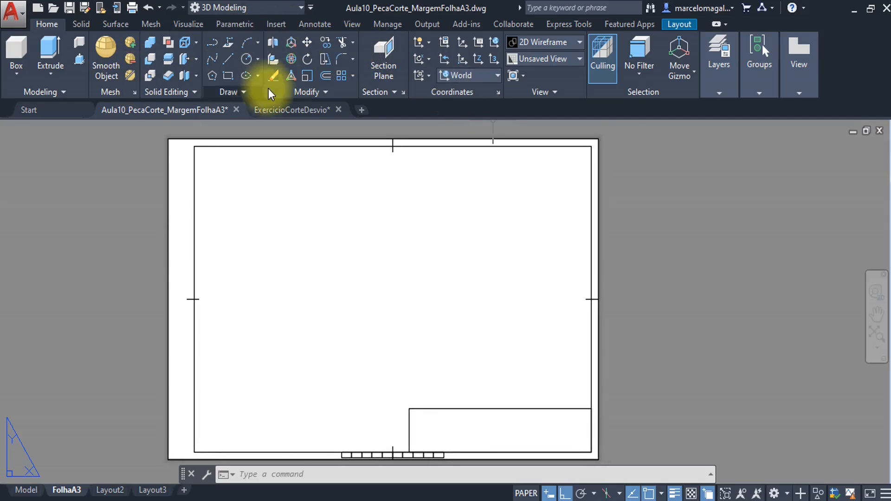
{"action": "left_click", "coordinate": [301, 8]}
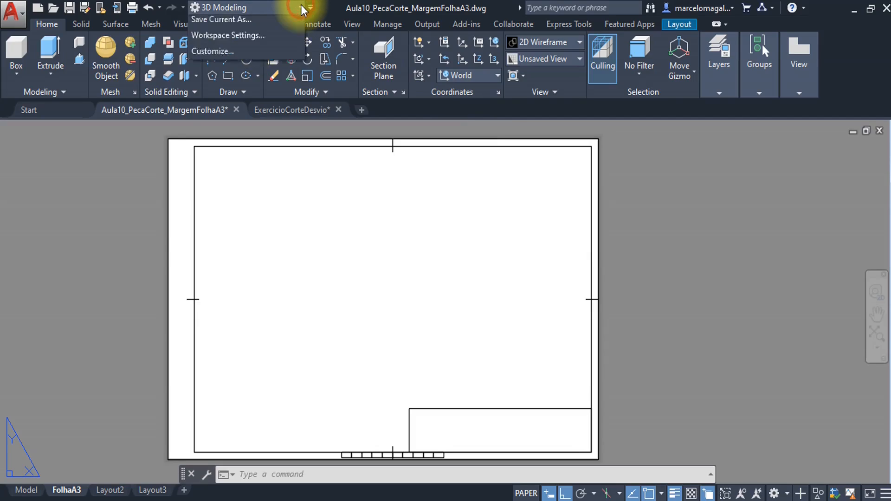
{"action": "left_click", "coordinate": [255, 28]}
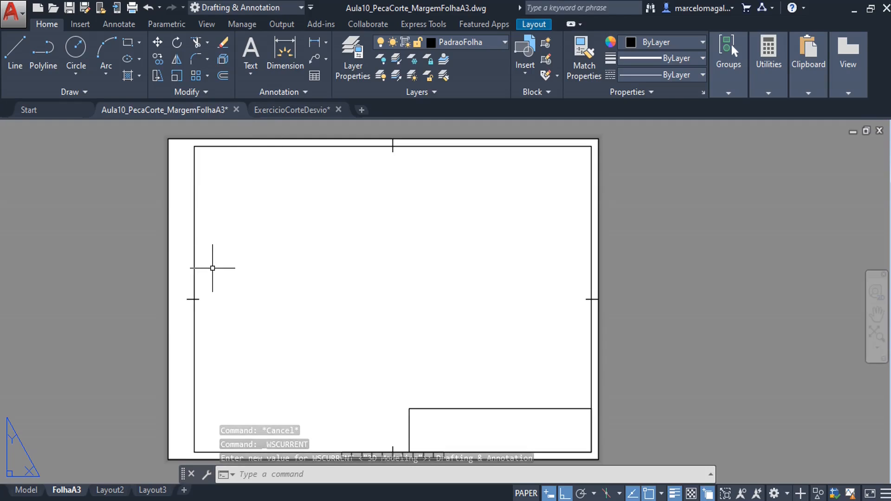
Divide the left vertical line of the sheet's inner frame into 4 equal segments
{"action": "middle_click_drag", "start_coordinate": [213, 268], "coordinate": [211, 272]}
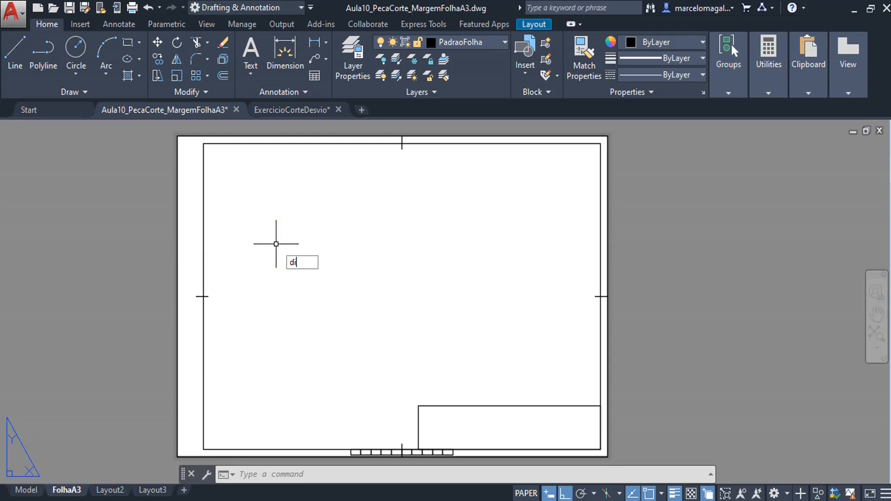
{"action": "type", "text": "v"}
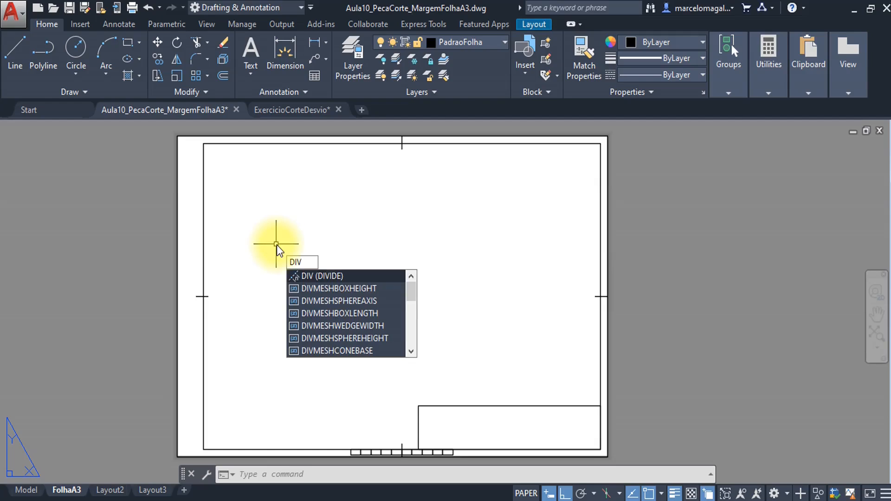
{"action": "key", "text": "Escape"}
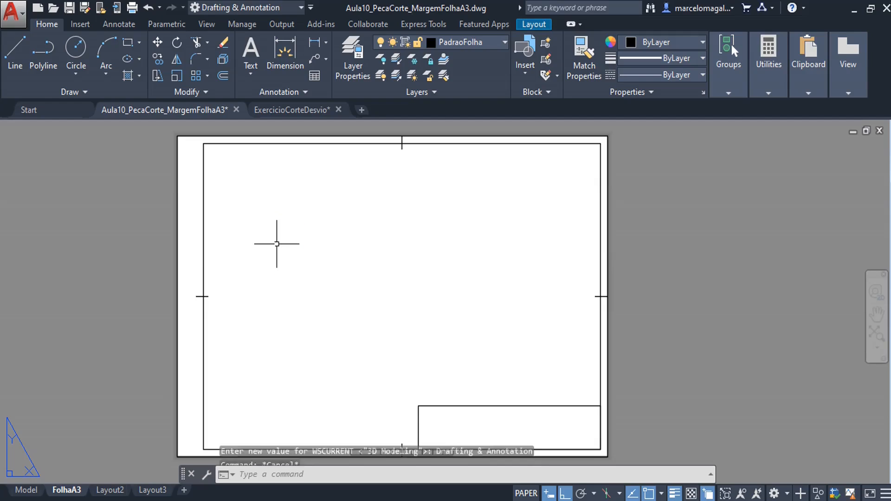
{"action": "left_click", "coordinate": [86, 92]}
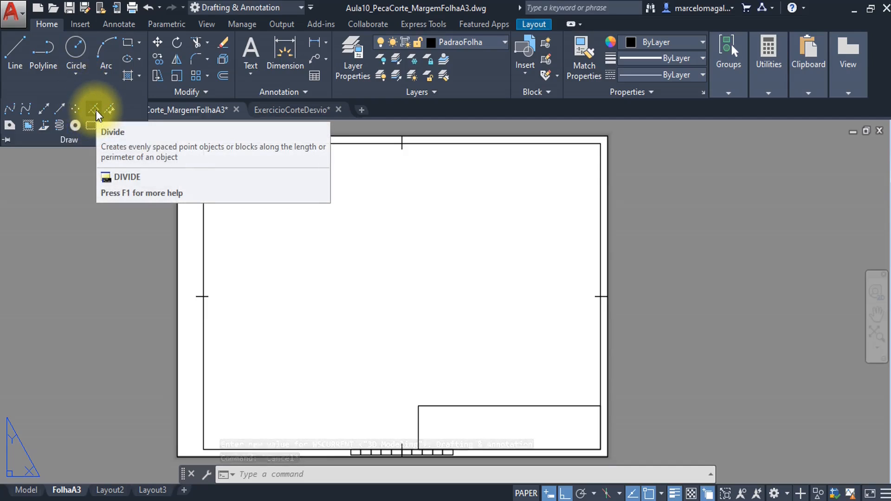
{"action": "left_click", "coordinate": [95, 109]}
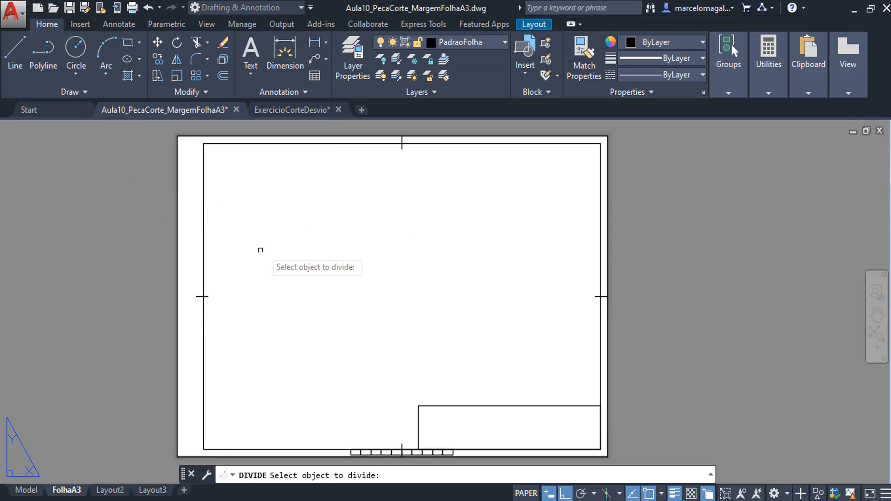
{"action": "left_click", "coordinate": [203, 256]}
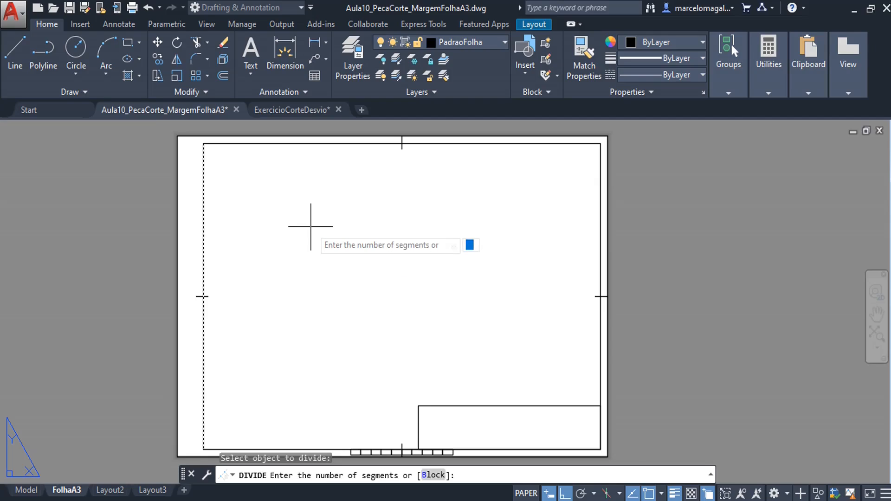
{"action": "type", "text": "4"}
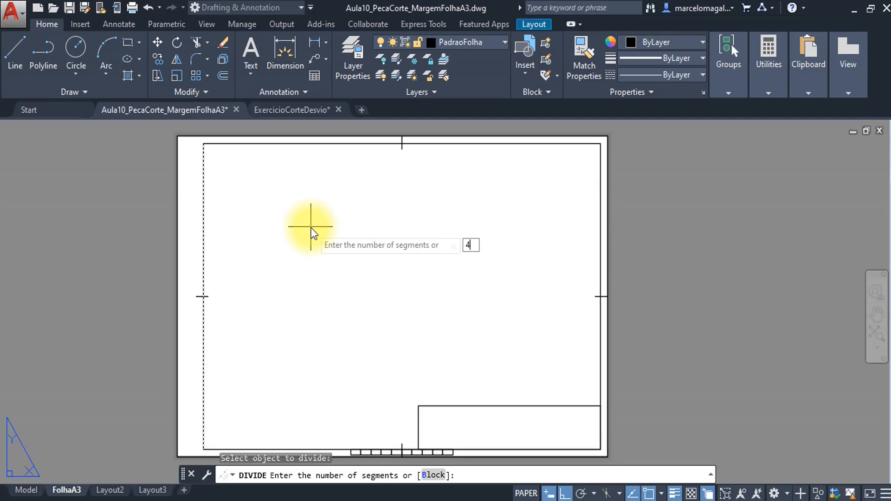
{"action": "key", "text": "Return"}
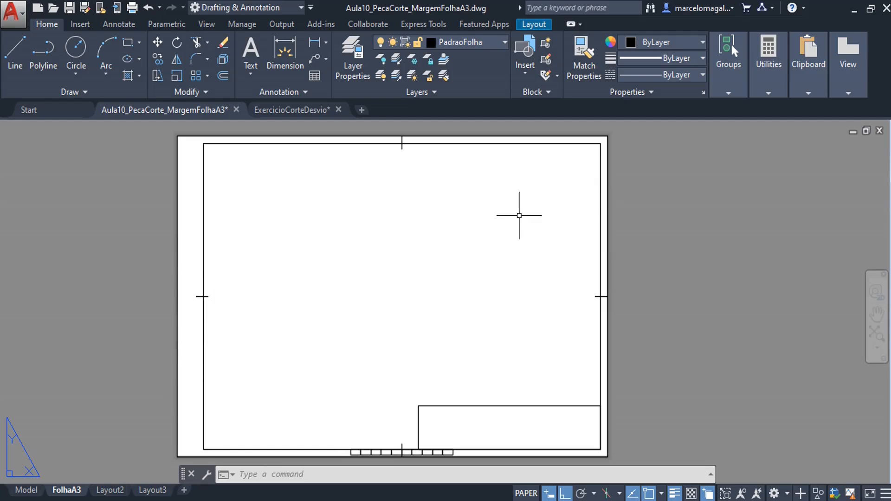
Set the point style to the circle with a cross extending through it
{"action": "left_click", "coordinate": [768, 93]}
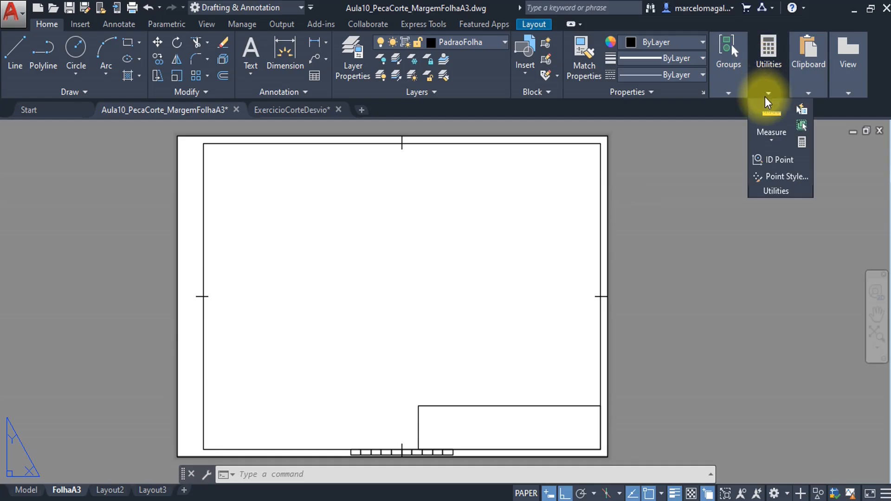
{"action": "left_click", "coordinate": [773, 177]}
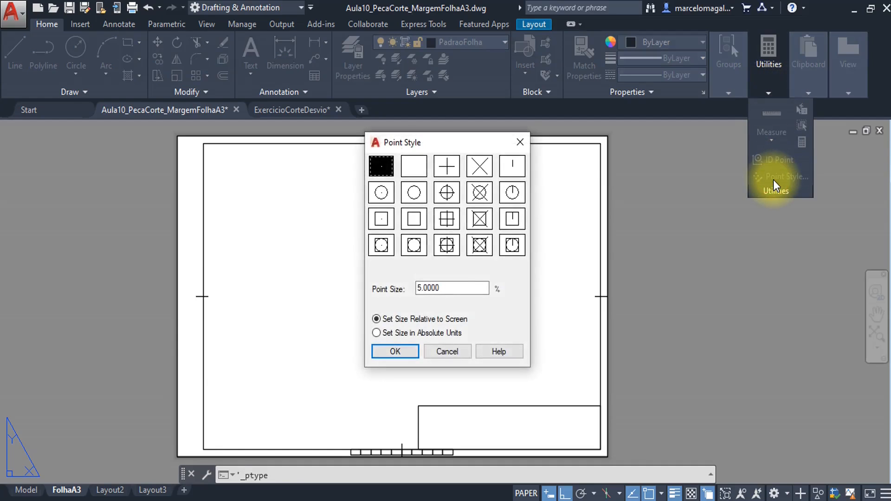
{"action": "left_click", "coordinate": [447, 196]}
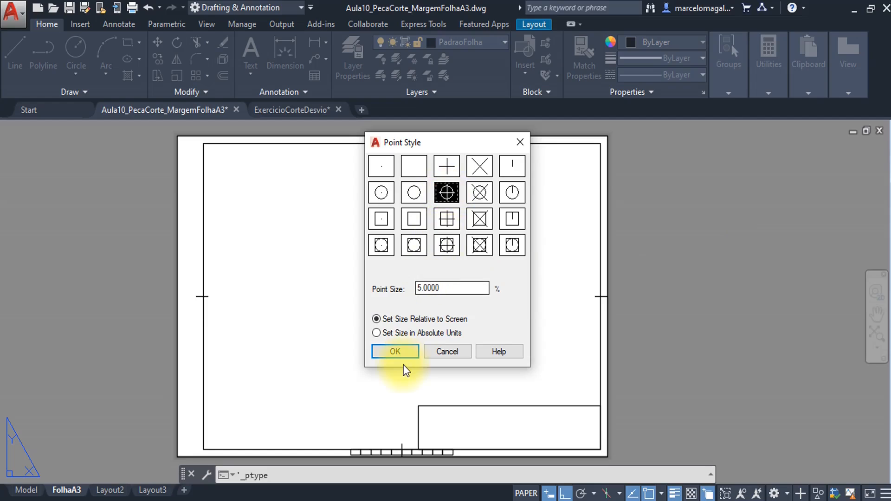
{"action": "left_click", "coordinate": [397, 353]}
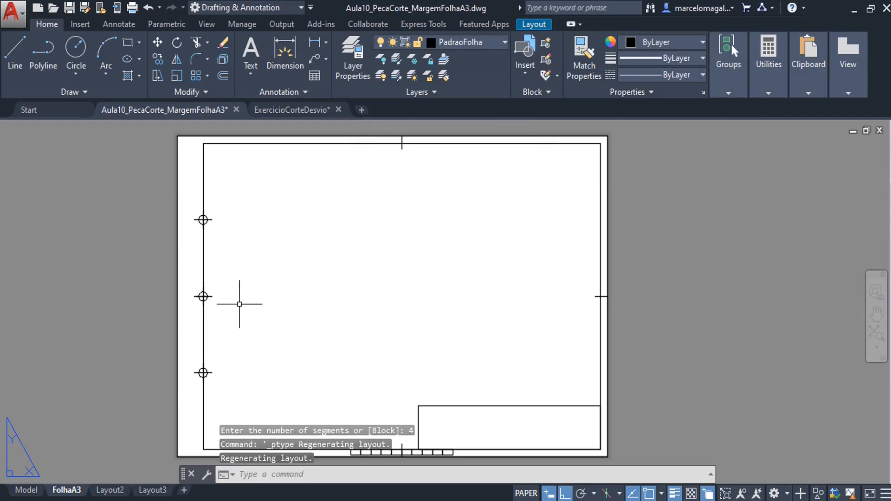
Examine the division points on the frame's left line up close, especially the one at the centring mark
{"action": "scroll", "coordinate": [222, 295], "scroll_direction": "up", "scroll_amount": 4}
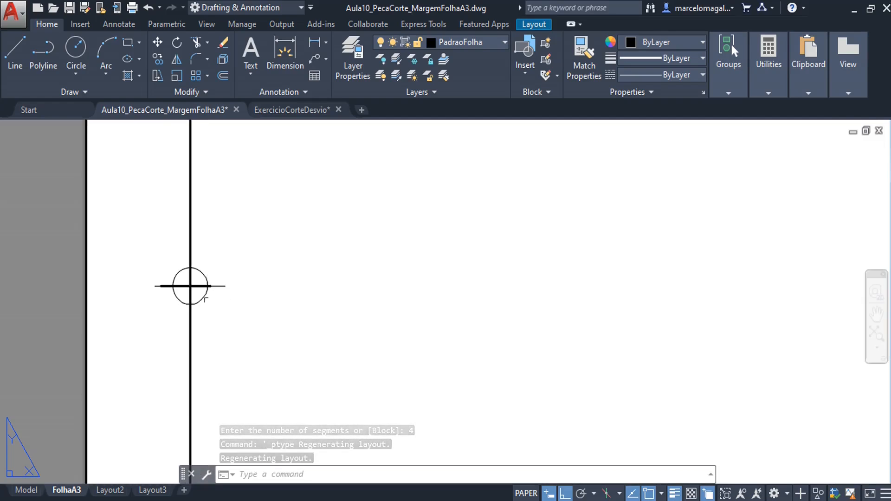
{"action": "scroll", "coordinate": [197, 292], "scroll_direction": "down", "scroll_amount": 4}
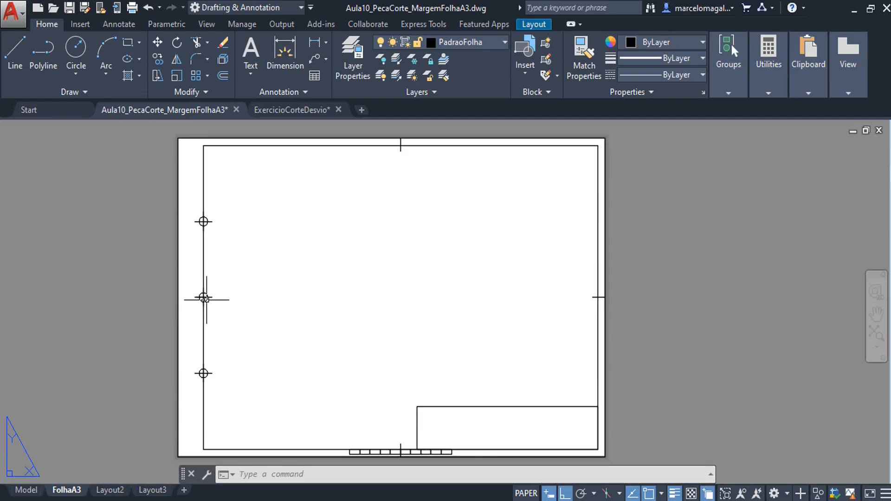
{"action": "middle_click_drag", "start_coordinate": [201, 299], "coordinate": [225, 314]}
{"action": "scroll", "coordinate": [224, 300], "scroll_direction": "up", "scroll_amount": 3}
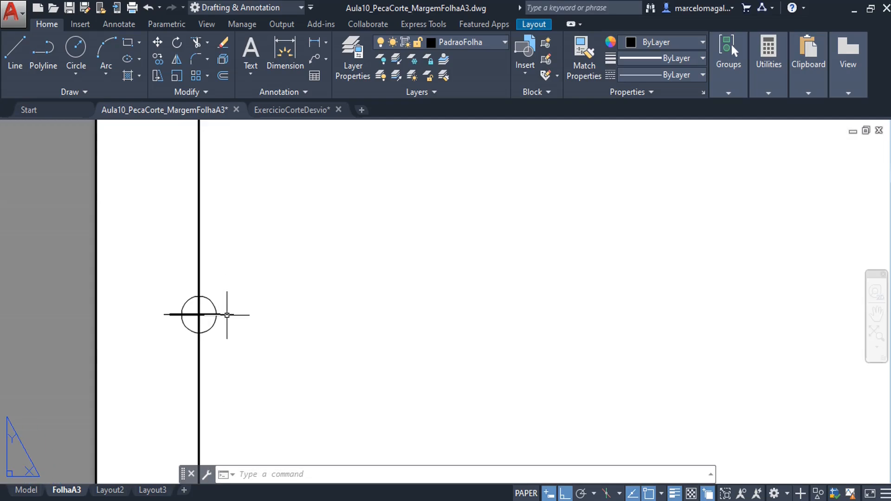
{"action": "scroll", "coordinate": [227, 315], "scroll_direction": "down", "scroll_amount": 2}
{"action": "mouse_move", "coordinate": [227, 315]}
{"action": "middle_mouse_down"}
{"action": "mouse_move", "coordinate": [232, 354]}
{"action": "mouse_move", "coordinate": [224, 316]}
{"action": "middle_mouse_up"}
{"action": "scroll", "coordinate": [233, 354], "scroll_direction": "down", "scroll_amount": 2}
{"action": "scroll", "coordinate": [240, 368], "scroll_direction": "down", "scroll_amount": 2}
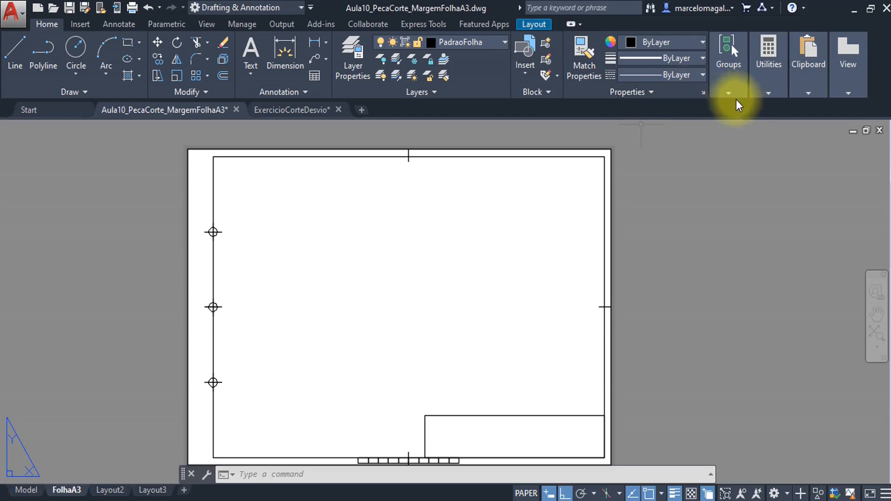
Set the point size to 2.5 percent in the point style settings
{"action": "left_click", "coordinate": [768, 93]}
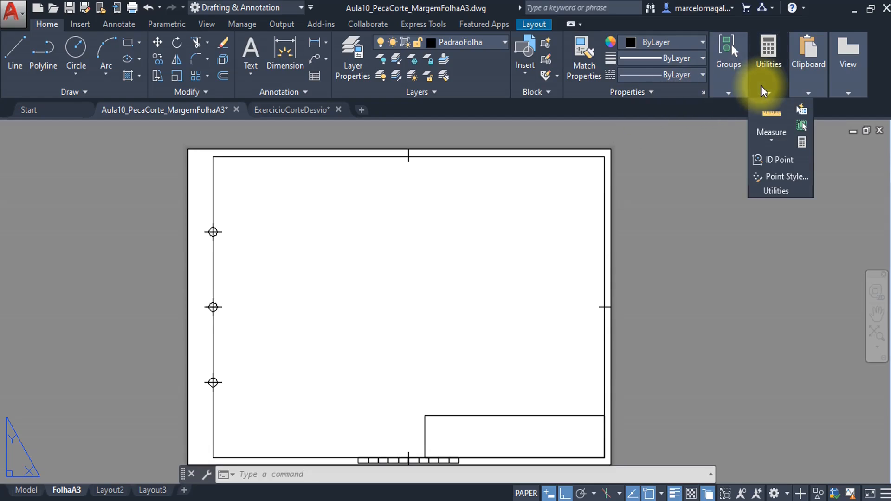
{"action": "left_click", "coordinate": [784, 179]}
{"action": "left_click", "coordinate": [443, 292]}
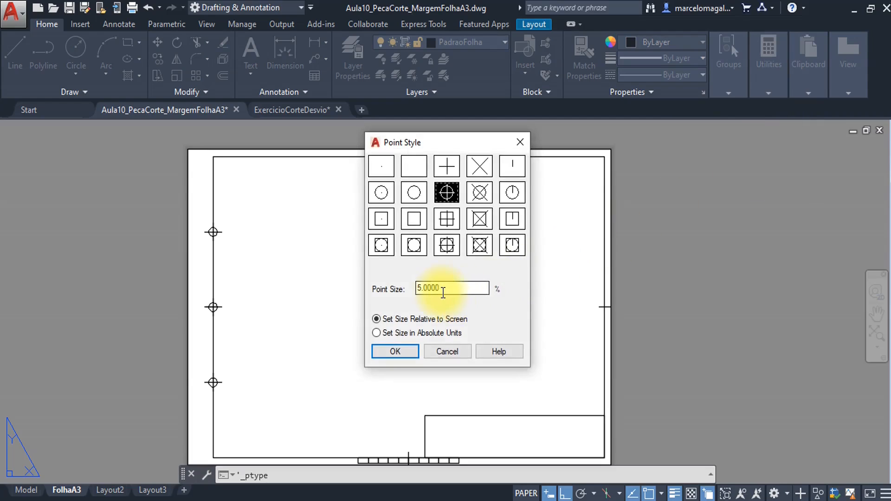
{"action": "left_click", "coordinate": [444, 289]}
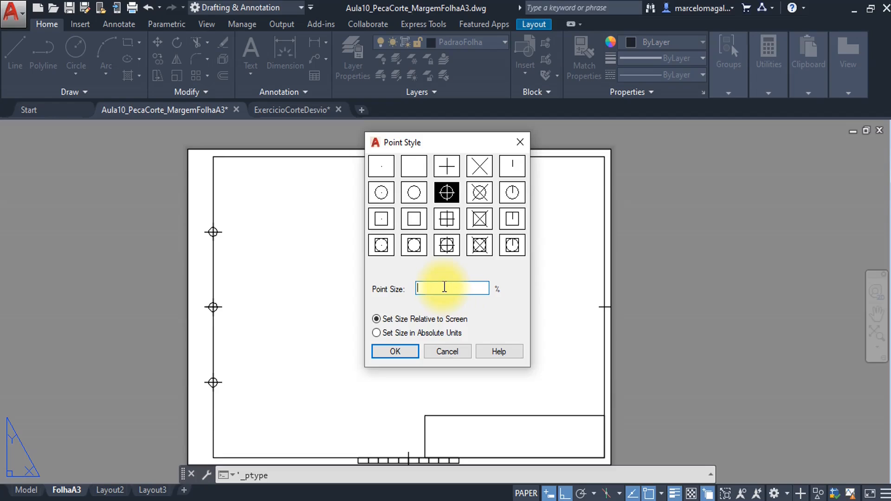
{"action": "type", "text": "2."}
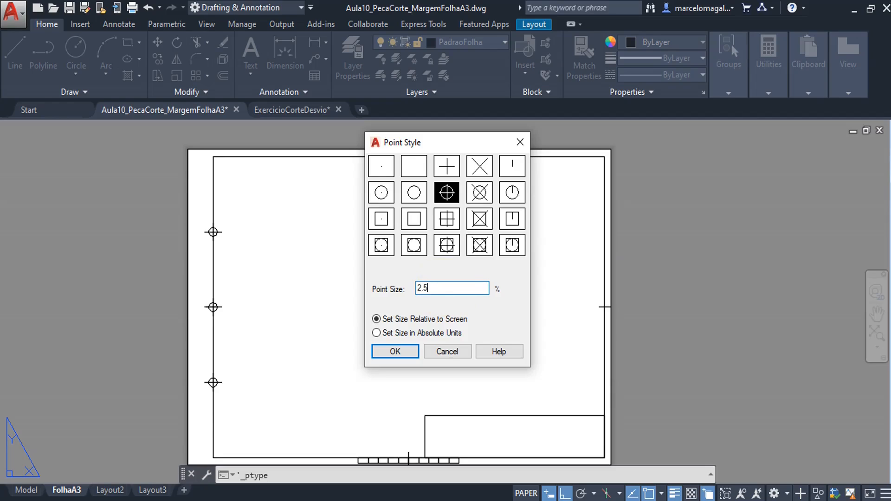
{"action": "type", "text": "5"}
{"action": "key", "text": "Return"}
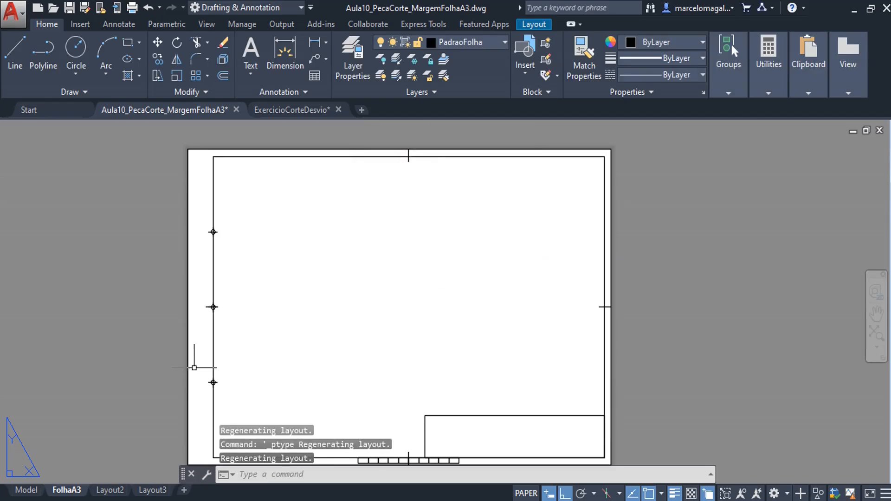
Measure the distance from the frame's right line to the sheet edge along the right centring mark
{"action": "scroll", "coordinate": [210, 293], "scroll_direction": "up", "scroll_amount": 4}
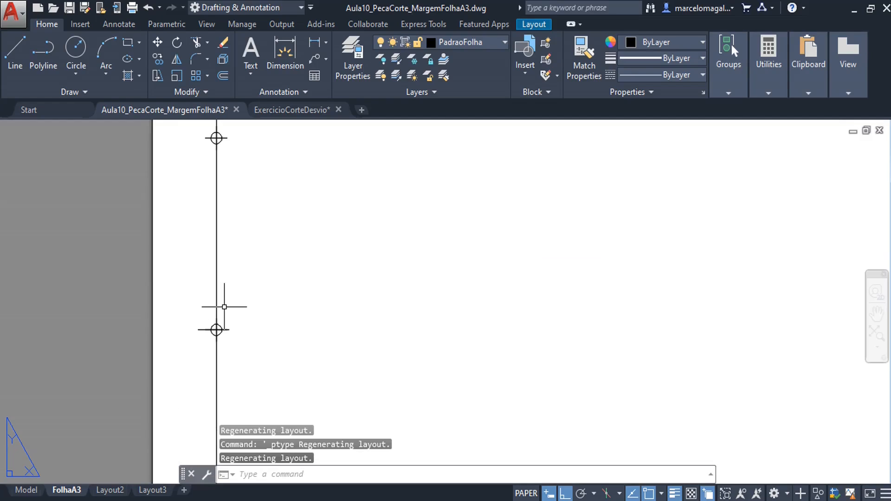
{"action": "middle_click_drag", "start_coordinate": [224, 307], "coordinate": [214, 327]}
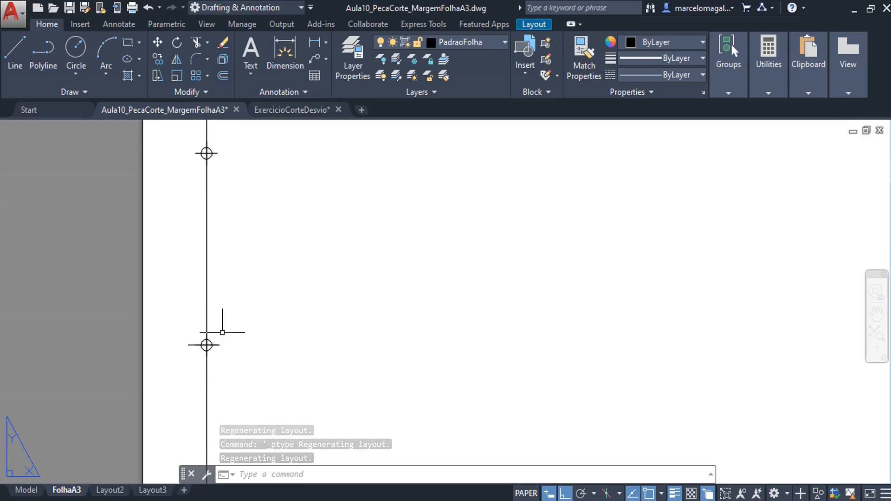
{"action": "middle_click_drag", "start_coordinate": [235, 214], "coordinate": [270, 390]}
{"action": "scroll", "coordinate": [409, 347], "scroll_direction": "down", "scroll_amount": 4}
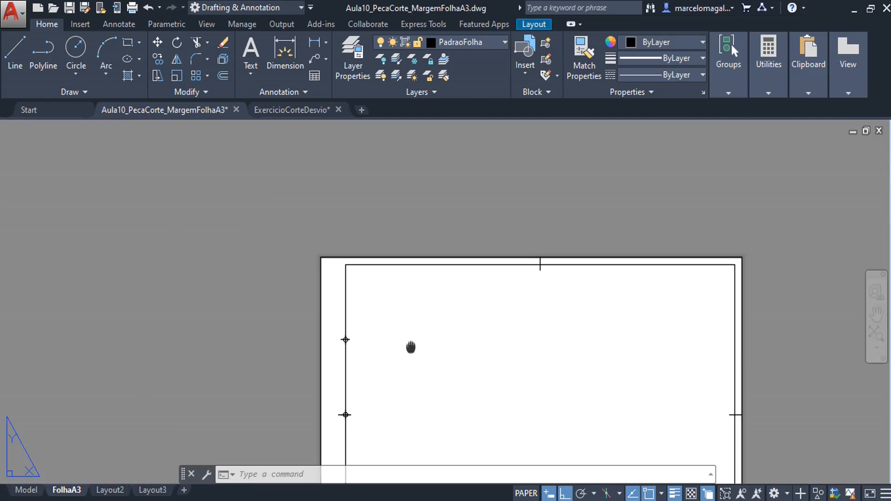
{"action": "middle_click_drag", "start_coordinate": [410, 347], "coordinate": [319, 330]}
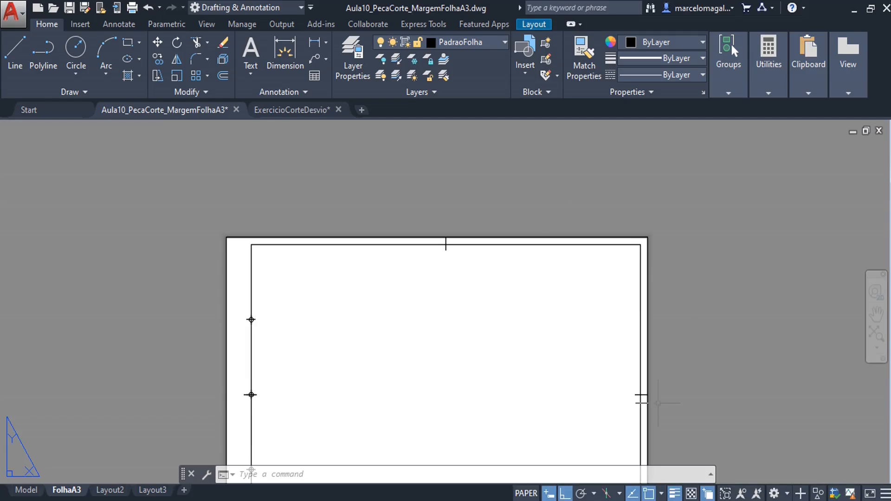
{"action": "middle_click_drag", "start_coordinate": [640, 397], "coordinate": [504, 325]}
{"action": "scroll", "coordinate": [560, 329], "scroll_direction": "up", "scroll_amount": 4}
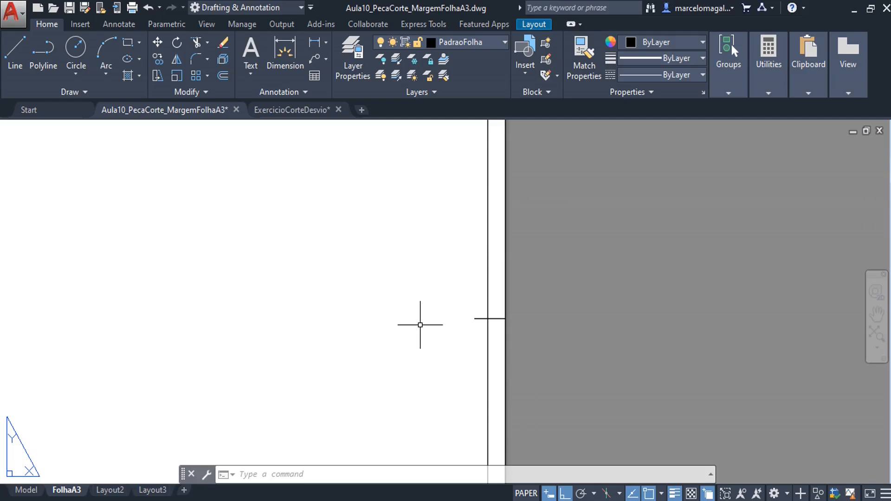
{"action": "type", "text": "i"}
{"action": "key", "text": "Return"}
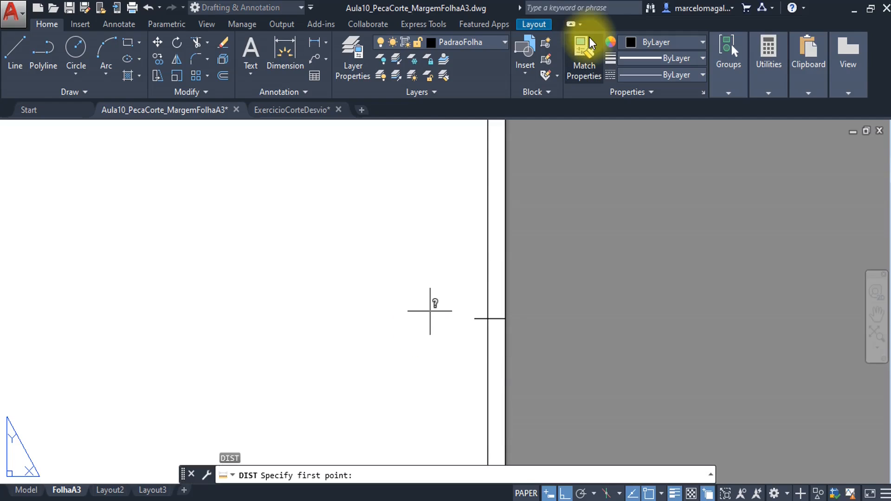
{"action": "left_click", "coordinate": [487, 319]}
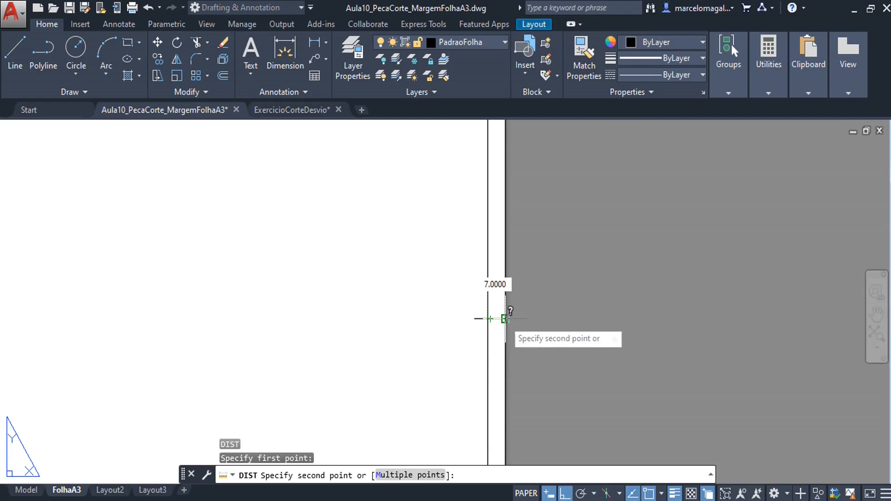
{"action": "key", "text": "Escape"}
Examine the left centring mark and the middle division point on the frame's left line
{"action": "middle_click_drag", "start_coordinate": [392, 279], "coordinate": [883, 348]}
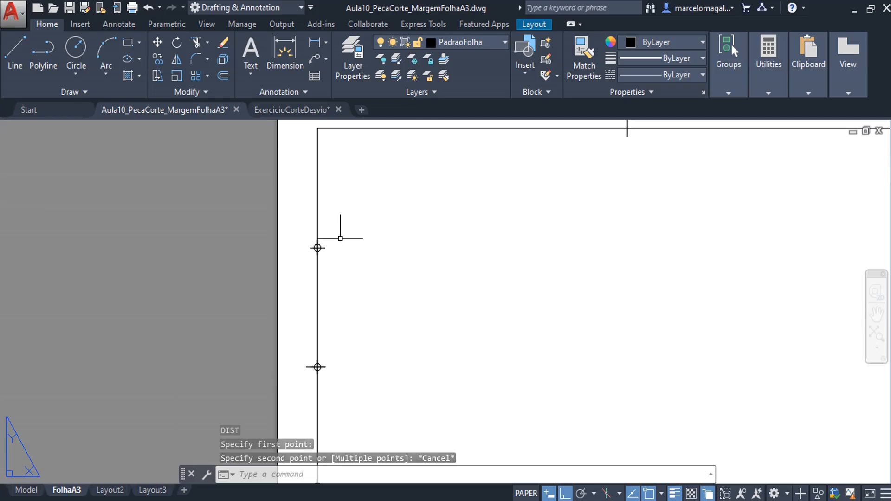
{"action": "scroll", "coordinate": [340, 238], "scroll_direction": "up", "scroll_amount": 2}
{"action": "middle_click_drag", "start_coordinate": [337, 281], "coordinate": [321, 220]}
{"action": "scroll", "coordinate": [311, 407], "scroll_direction": "up", "scroll_amount": 2}
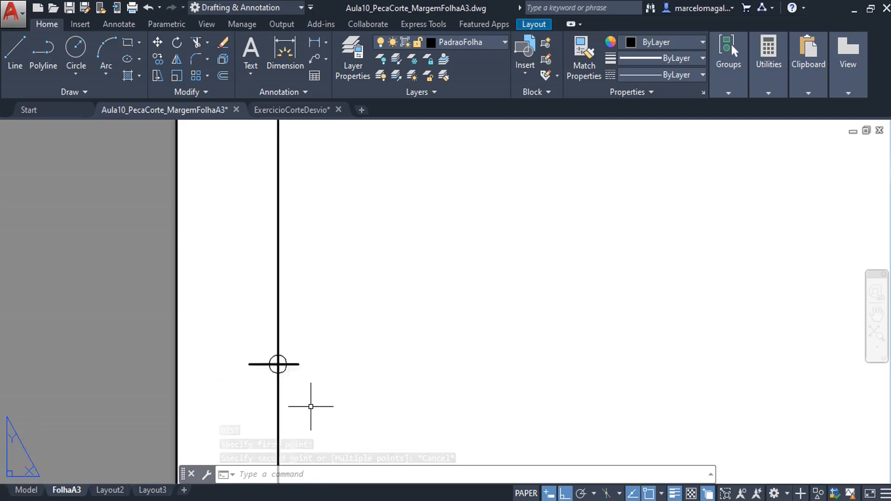
{"action": "scroll", "coordinate": [306, 406], "scroll_direction": "up", "scroll_amount": 3}
{"action": "scroll", "coordinate": [300, 404], "scroll_direction": "down", "scroll_amount": 3}
{"action": "middle_click_drag", "start_coordinate": [299, 405], "coordinate": [313, 444]}
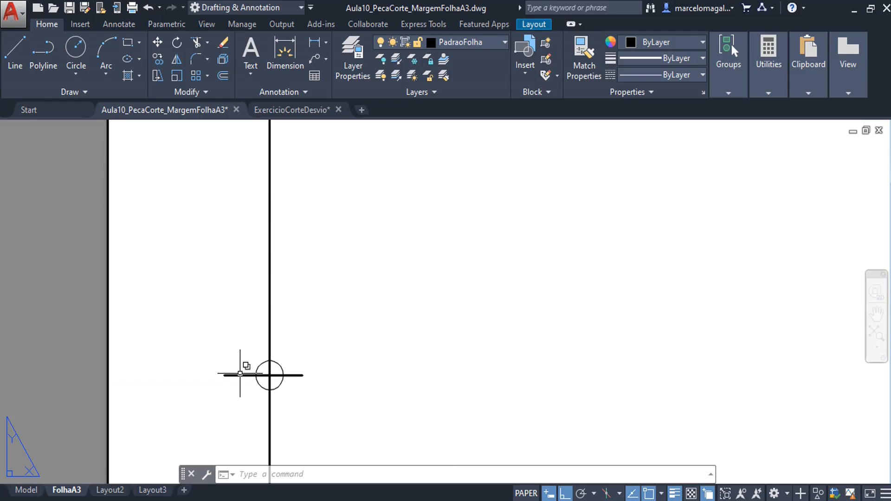
Copy the left centring mark from its crossing with the frame line to the upper division point
{"action": "type", "text": "co"}
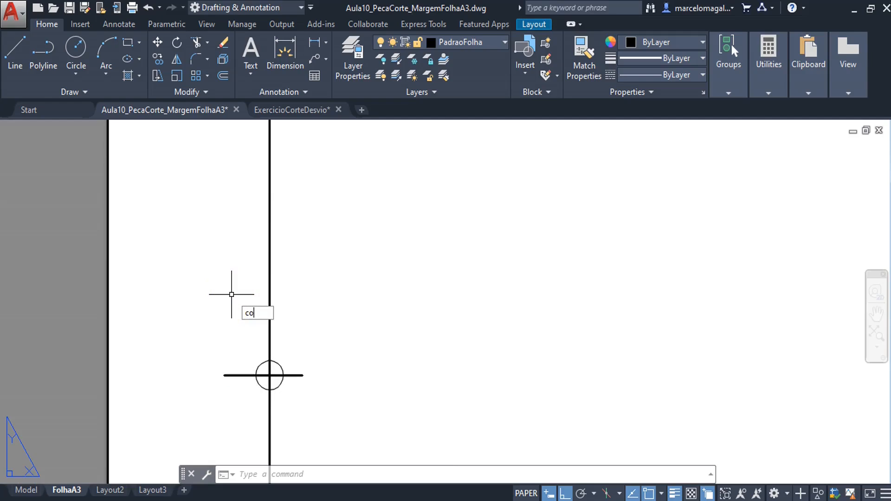
{"action": "key", "text": "Return"}
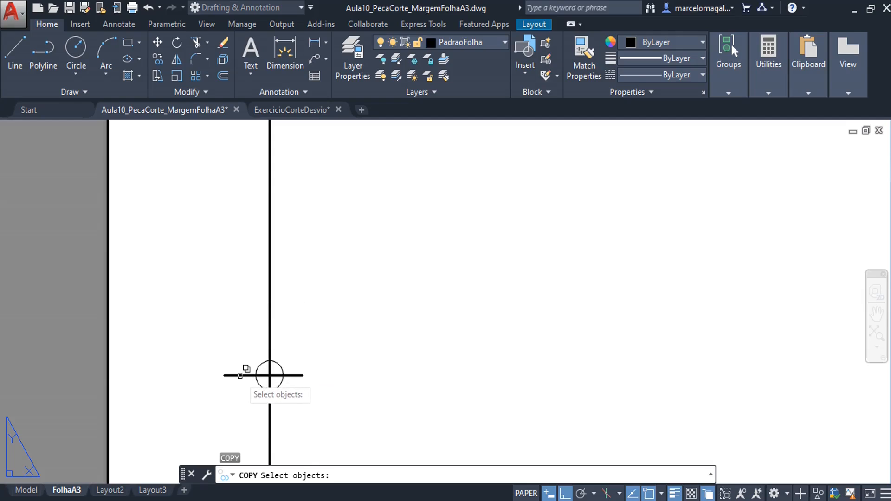
{"action": "left_click", "coordinate": [240, 375]}
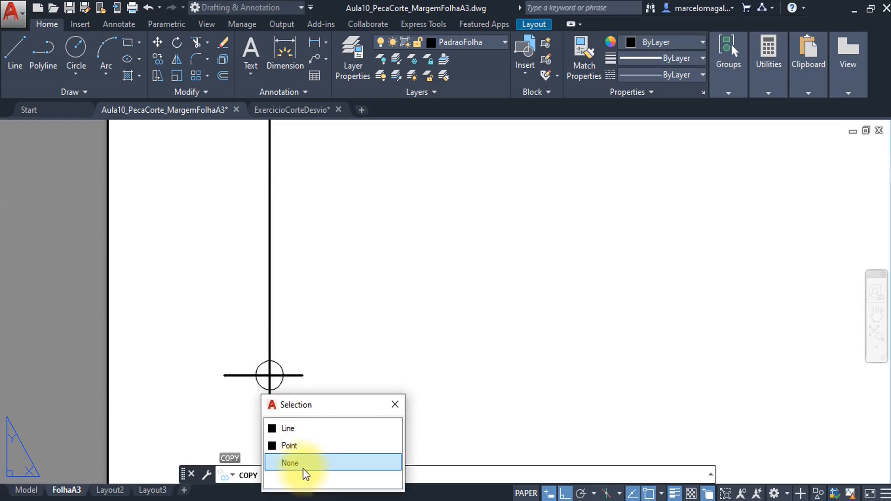
{"action": "left_click", "coordinate": [278, 429]}
{"action": "scroll", "coordinate": [329, 377], "scroll_direction": "down", "scroll_amount": 2}
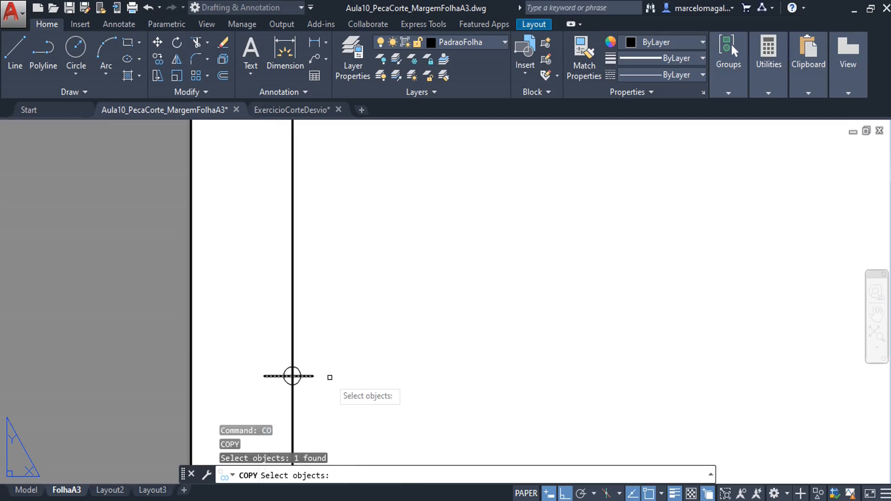
{"action": "key", "text": "Return"}
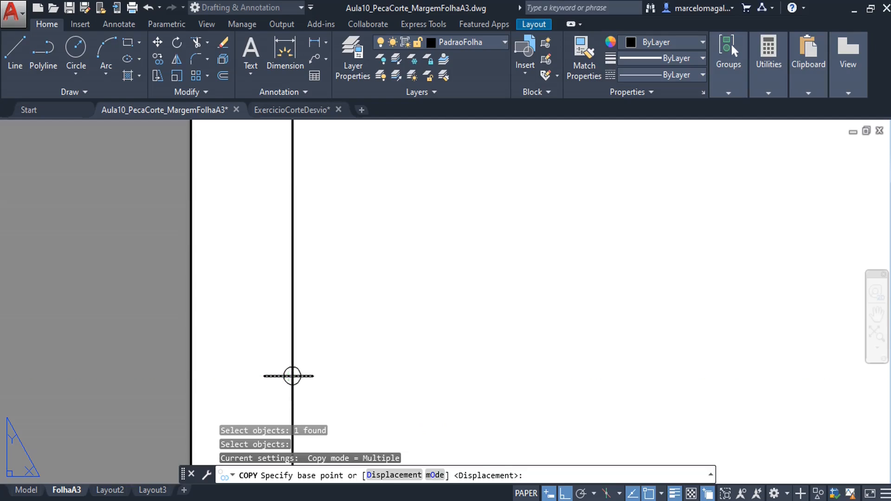
{"action": "left_click", "coordinate": [292, 376]}
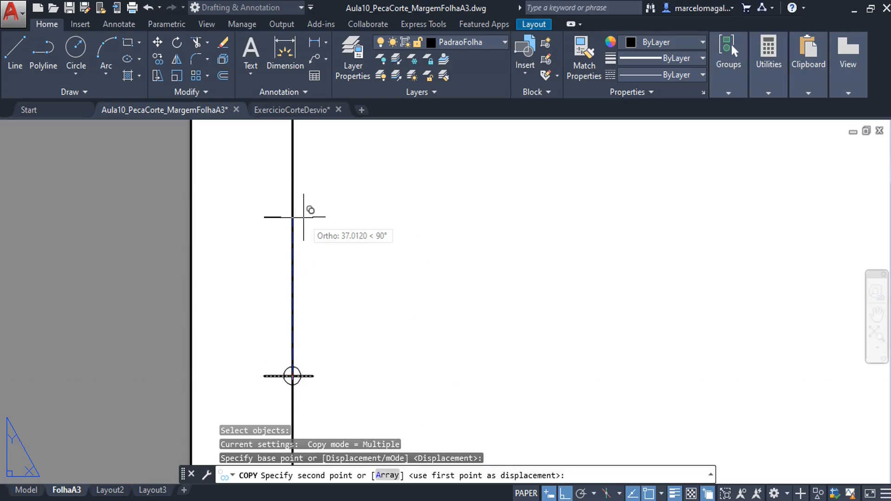
{"action": "middle_click_drag", "start_coordinate": [304, 217], "coordinate": [304, 219]}
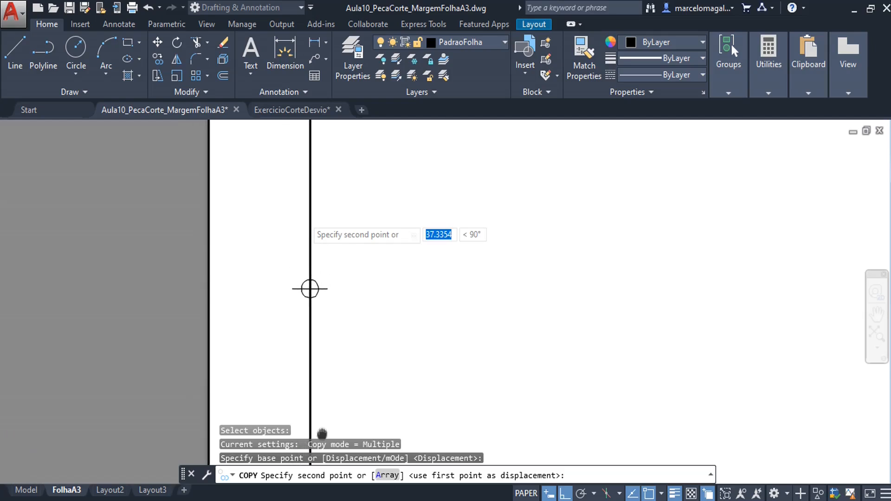
{"action": "left_click", "coordinate": [299, 302]}
Place another copy of the centring mark on the lower division point of the frame's left line and finish copying
{"action": "middle_click_drag", "start_coordinate": [359, 217], "coordinate": [361, 126]}
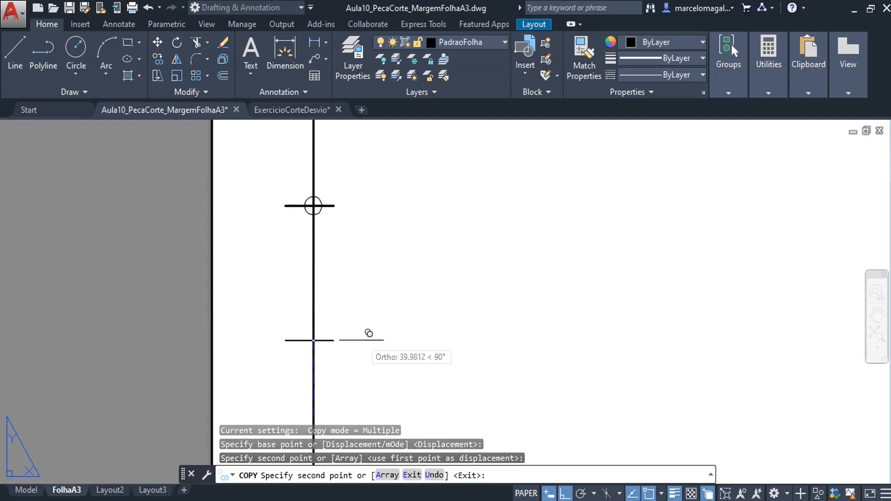
{"action": "scroll", "coordinate": [367, 352], "scroll_direction": "down", "scroll_amount": 2}
{"action": "middle_click_drag", "start_coordinate": [364, 379], "coordinate": [342, 186]}
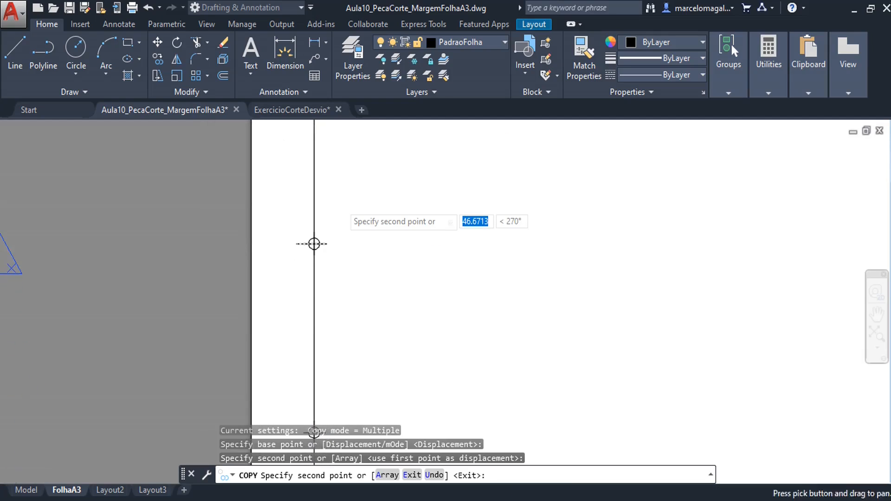
{"action": "middle_click_drag", "start_coordinate": [332, 354], "coordinate": [323, 191]}
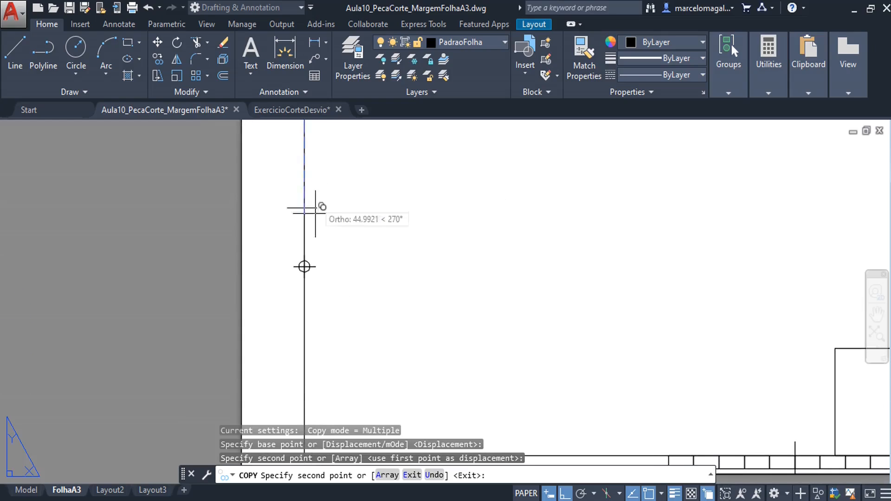
{"action": "left_click", "coordinate": [304, 266]}
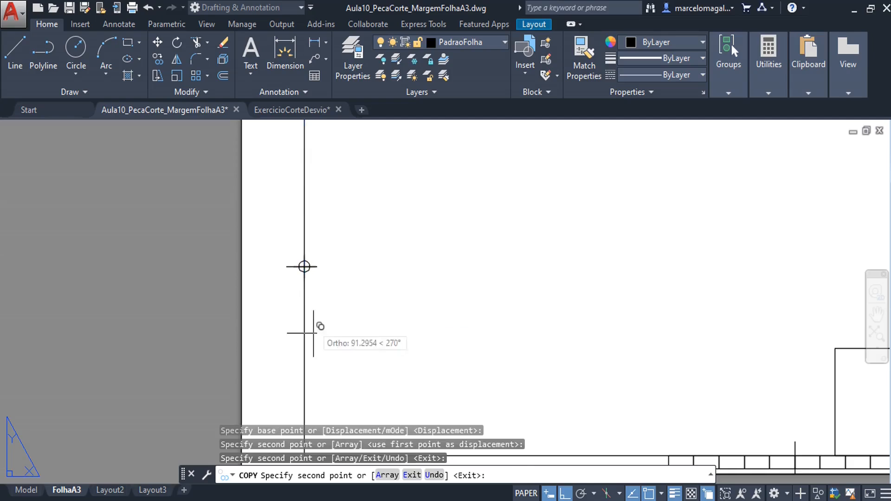
{"action": "middle_click_drag", "start_coordinate": [318, 334], "coordinate": [336, 375]}
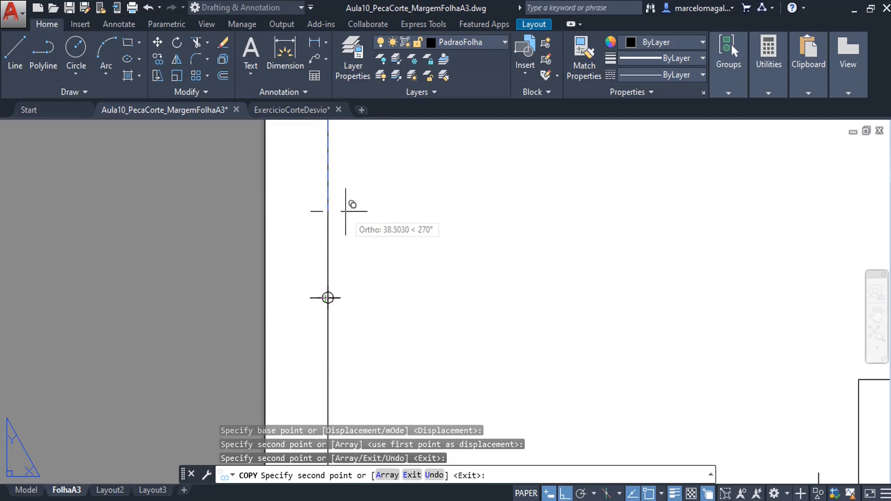
{"action": "middle_click_drag", "start_coordinate": [345, 209], "coordinate": [360, 380]}
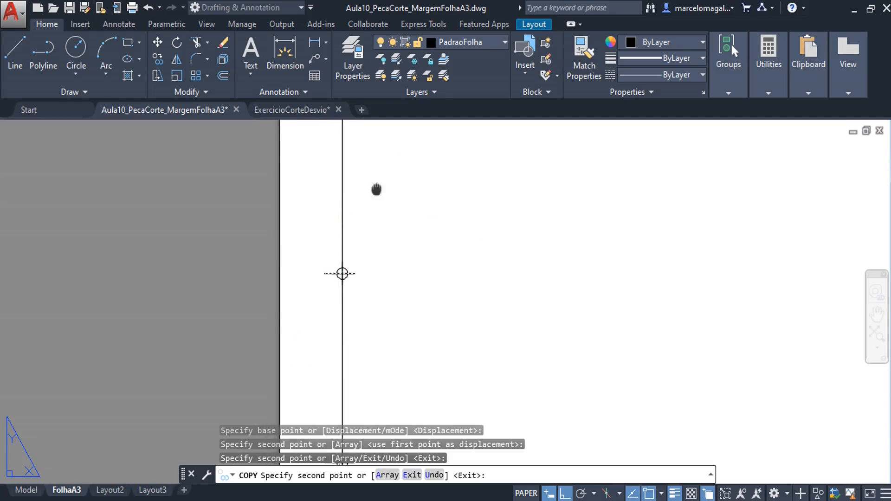
{"action": "middle_click_drag", "start_coordinate": [375, 189], "coordinate": [398, 250]}
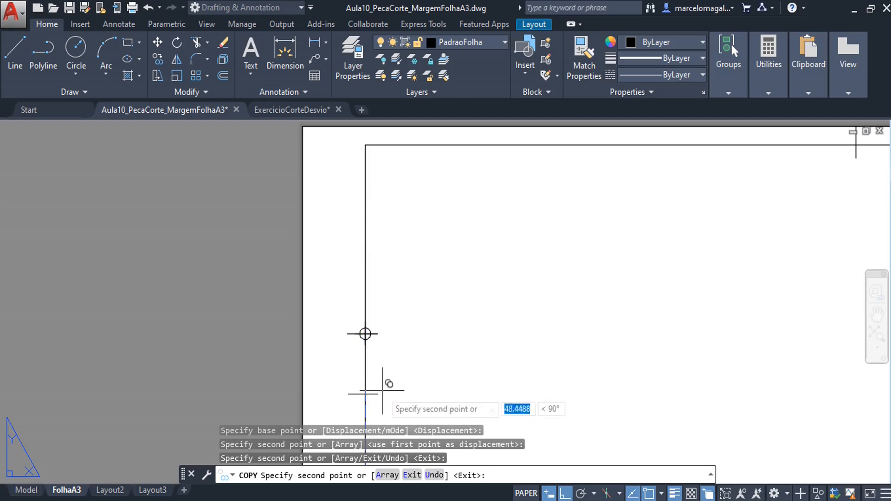
{"action": "middle_click_drag", "start_coordinate": [379, 394], "coordinate": [355, 125]}
{"action": "scroll", "coordinate": [338, 254], "scroll_direction": "down", "scroll_amount": 5}
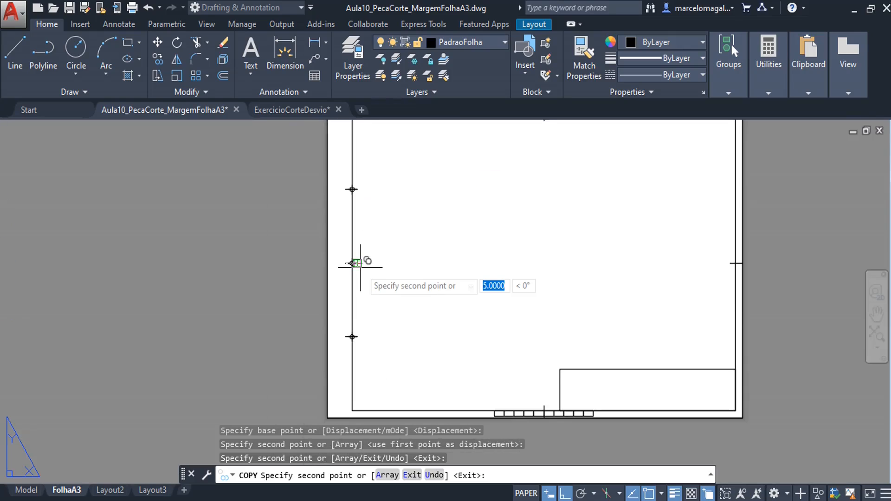
{"action": "middle_click_drag", "start_coordinate": [357, 259], "coordinate": [340, 255]}
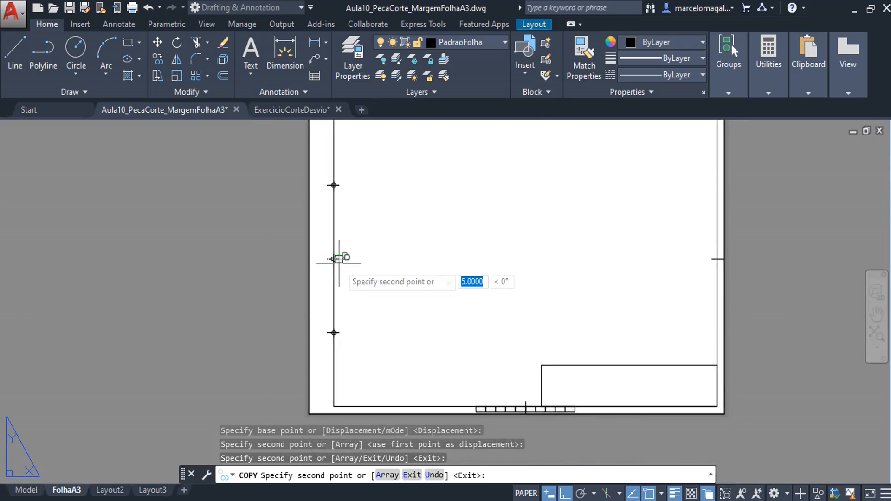
{"action": "key", "text": "Escape"}
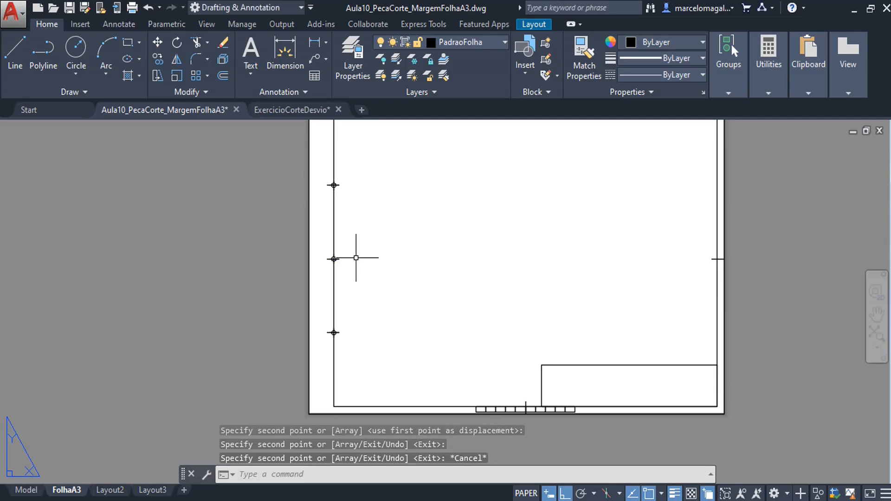
Set the point style to the blank symbol to hide the division points
{"action": "middle_click_drag", "start_coordinate": [355, 255], "coordinate": [318, 280]}
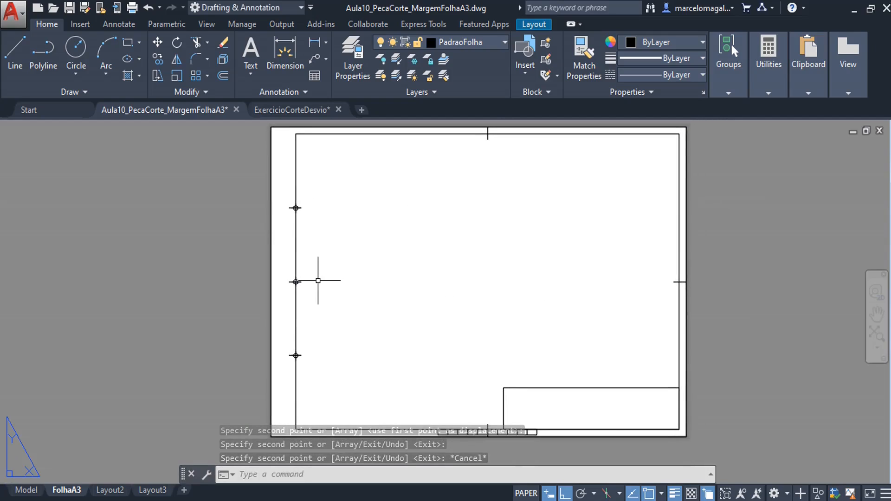
{"action": "left_click", "coordinate": [768, 93]}
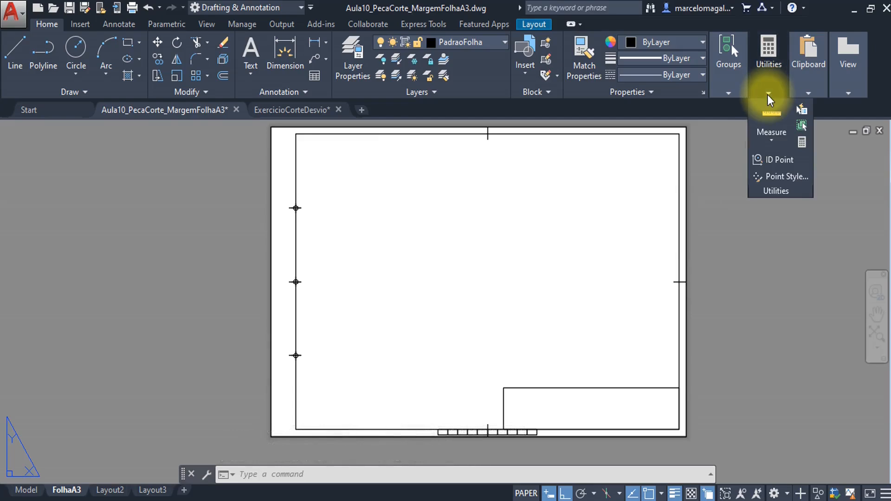
{"action": "left_click", "coordinate": [776, 181]}
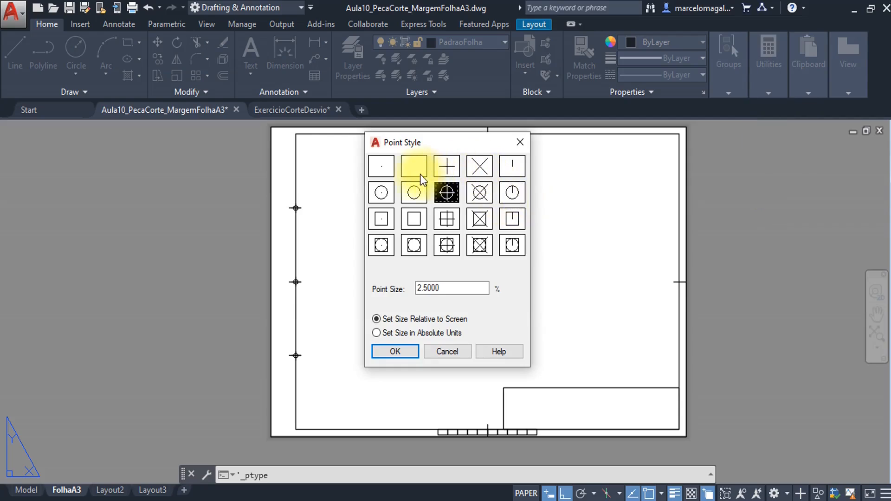
{"action": "left_click", "coordinate": [409, 170]}
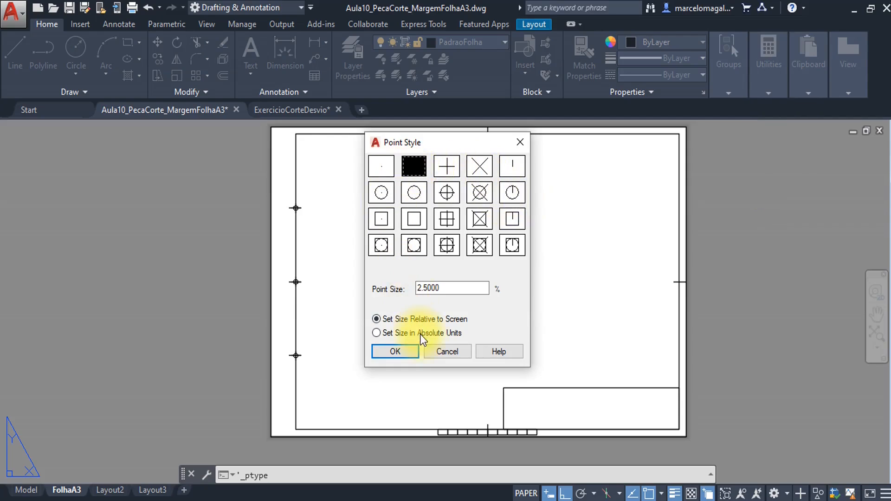
{"action": "left_click", "coordinate": [396, 351]}
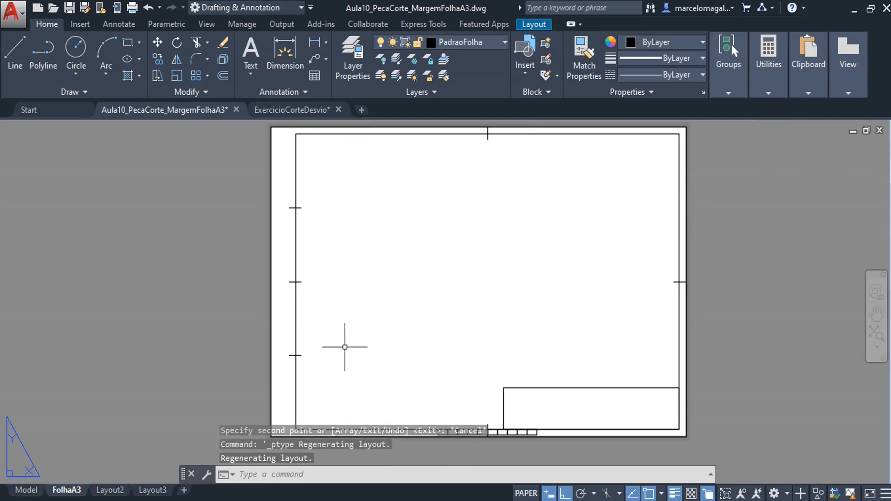
Measure the part of the lower left mark that lies outside the frame, from its outer end to the frame line
{"action": "scroll", "coordinate": [298, 214], "scroll_direction": "up", "scroll_amount": 2}
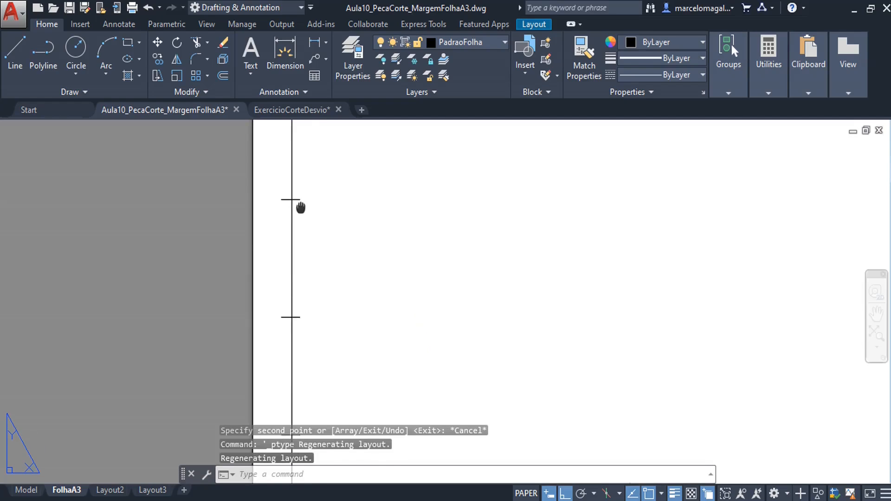
{"action": "middle_click_drag", "start_coordinate": [332, 142], "coordinate": [375, 156]}
{"action": "middle_click_drag", "start_coordinate": [378, 334], "coordinate": [380, 359]}
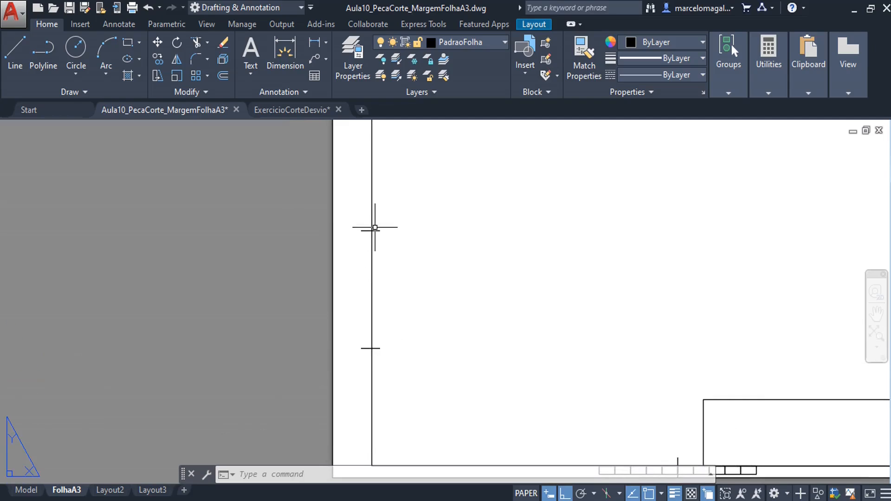
{"action": "scroll", "coordinate": [373, 348], "scroll_direction": "up", "scroll_amount": 2}
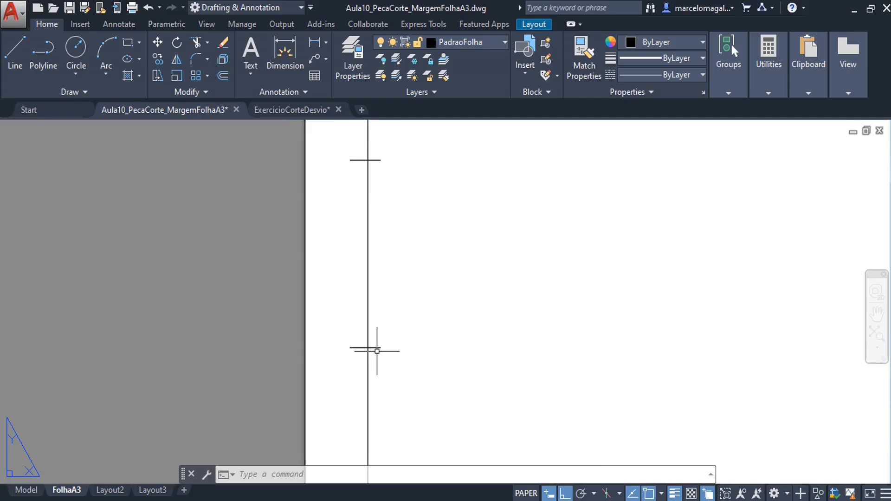
{"action": "type", "text": "di"}
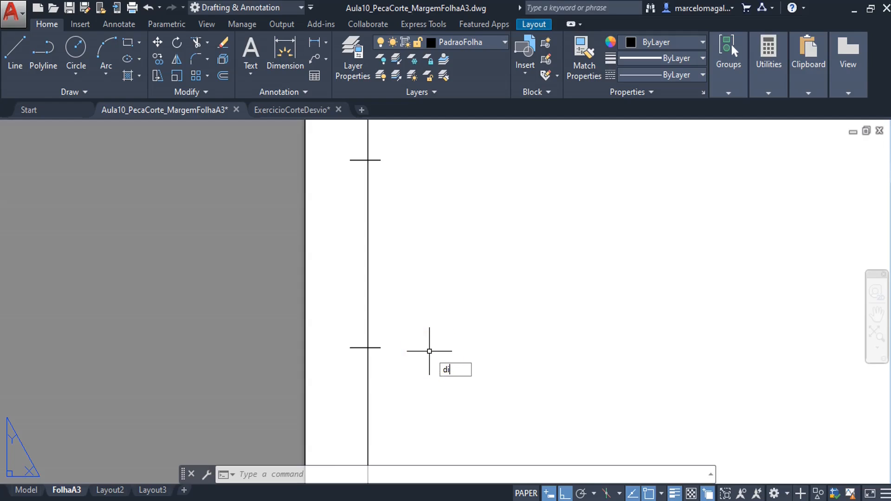
{"action": "key", "text": "Return"}
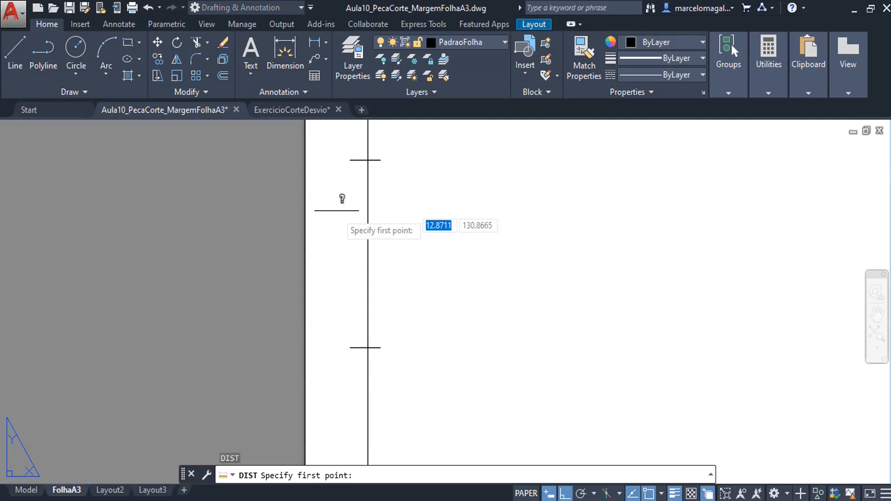
{"action": "left_click", "coordinate": [350, 348]}
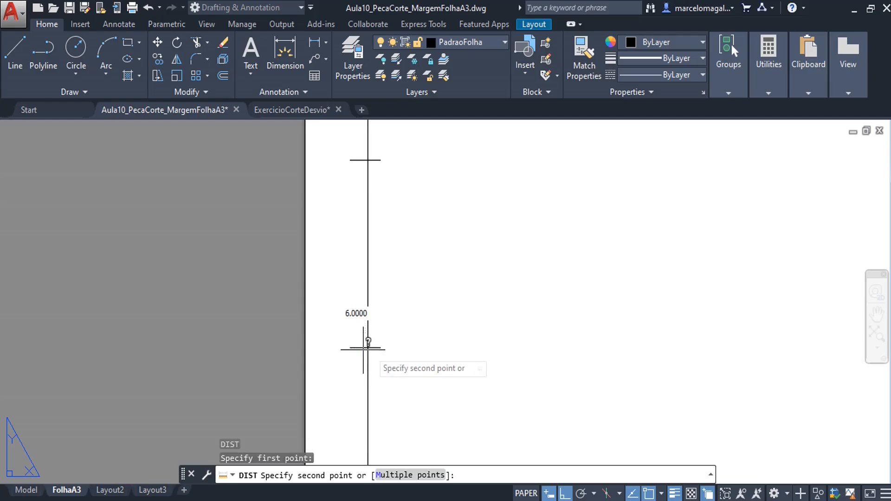
{"action": "key", "text": "Escape"}
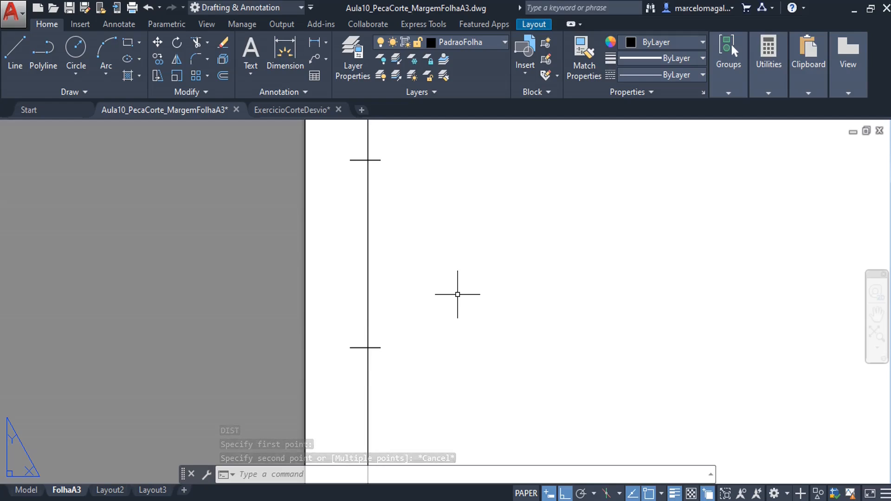
Trim the inner ends of the lower and upper division marks at the frame's left line, using all objects as cutting edges
{"action": "type", "text": "TR"}
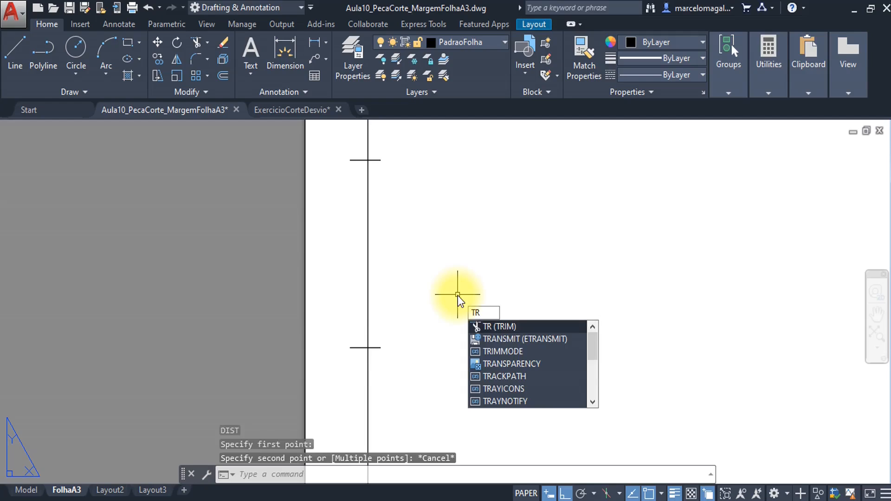
{"action": "key", "text": "Return"}
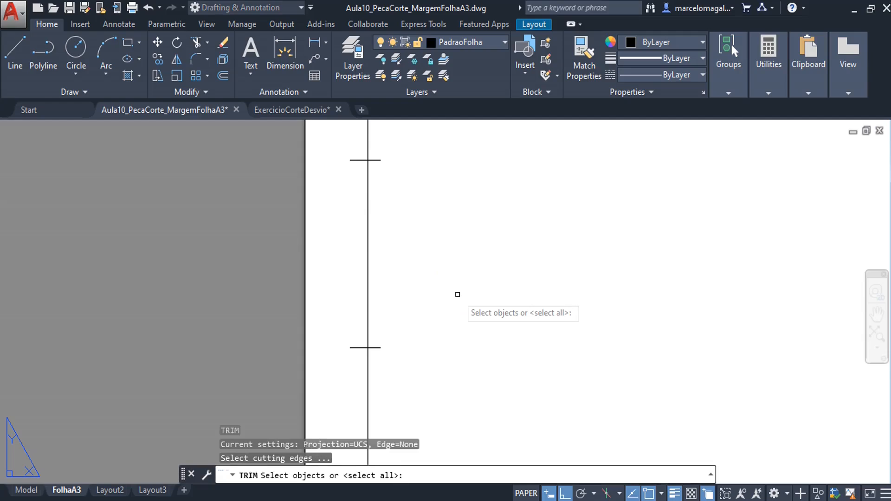
{"action": "key", "text": "Return"}
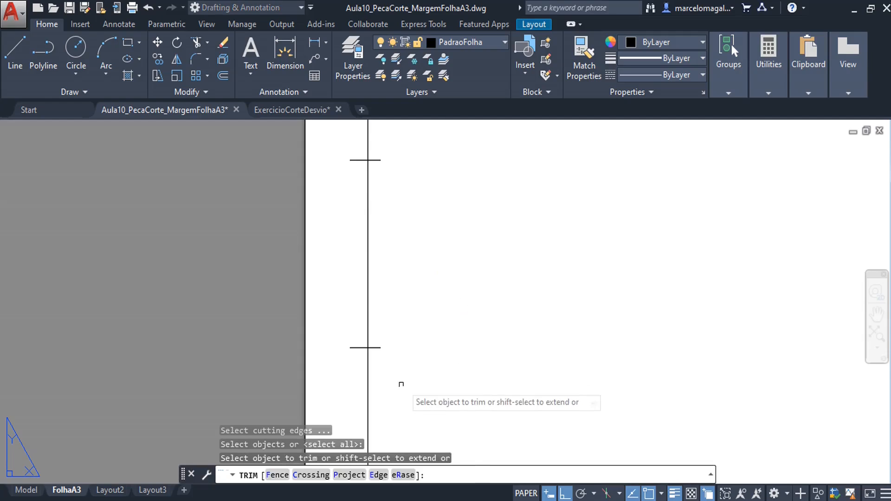
{"action": "left_click", "coordinate": [376, 346]}
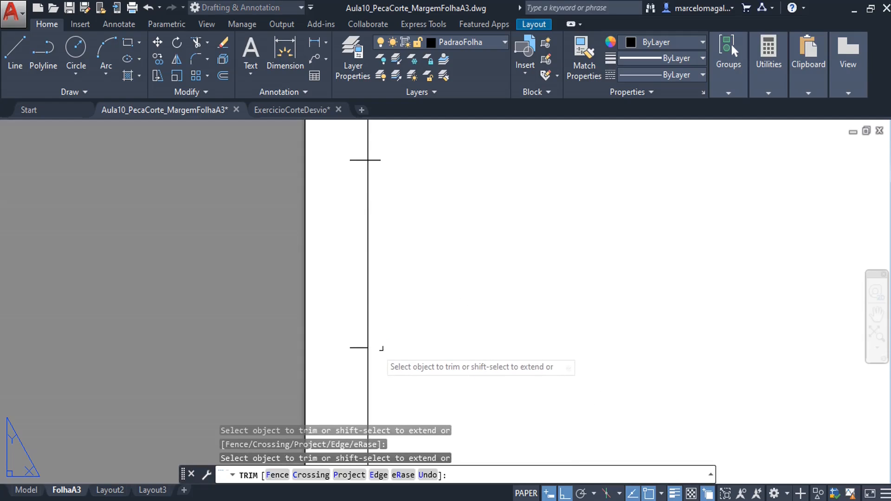
{"action": "scroll", "coordinate": [472, 269], "scroll_direction": "down", "scroll_amount": 2}
{"action": "middle_click_drag", "start_coordinate": [471, 270], "coordinate": [432, 442]}
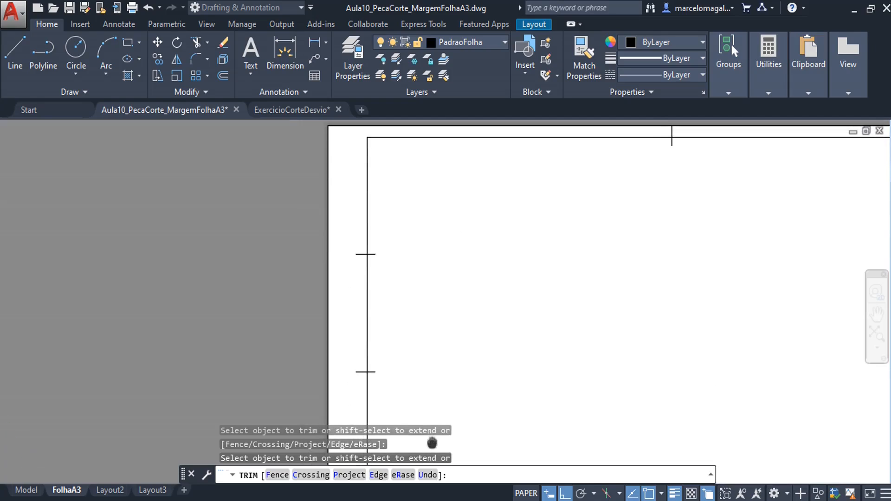
{"action": "left_click", "coordinate": [372, 254]}
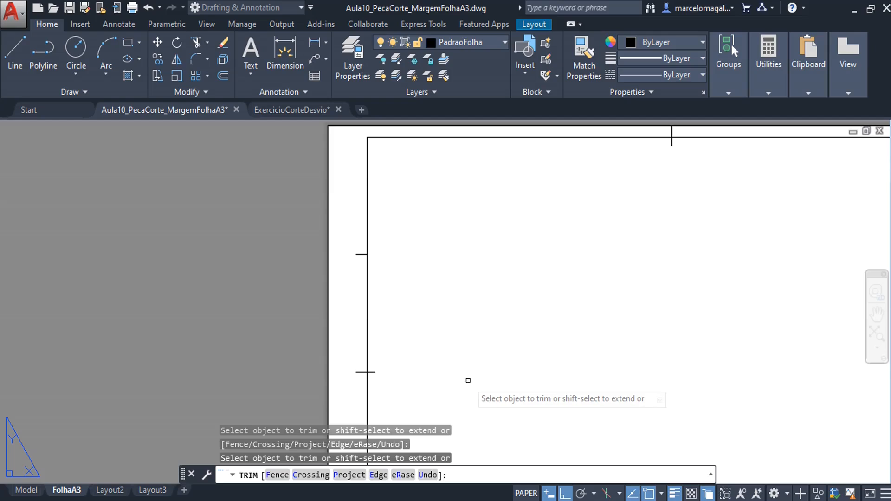
Finish trimming and look over the division marks along the frame's left line and the rest of the sheet
{"action": "middle_click_drag", "start_coordinate": [468, 380], "coordinate": [481, 228]}
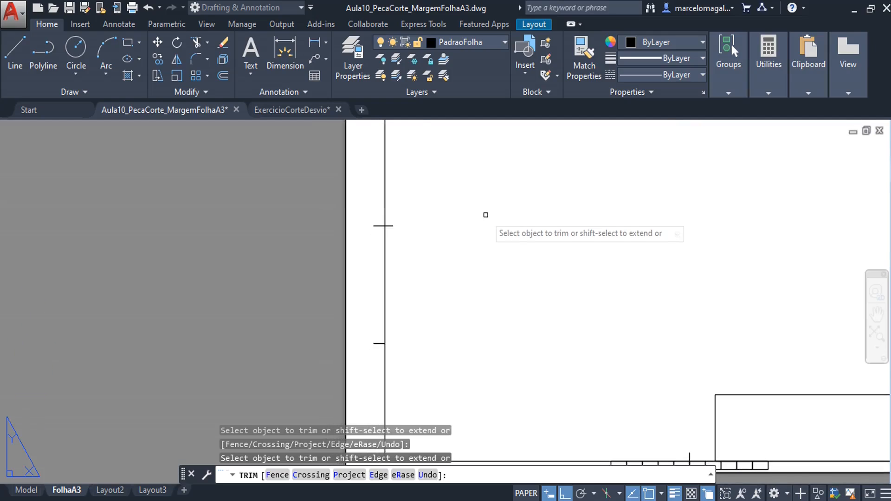
{"action": "scroll", "coordinate": [485, 215], "scroll_direction": "down", "scroll_amount": 2}
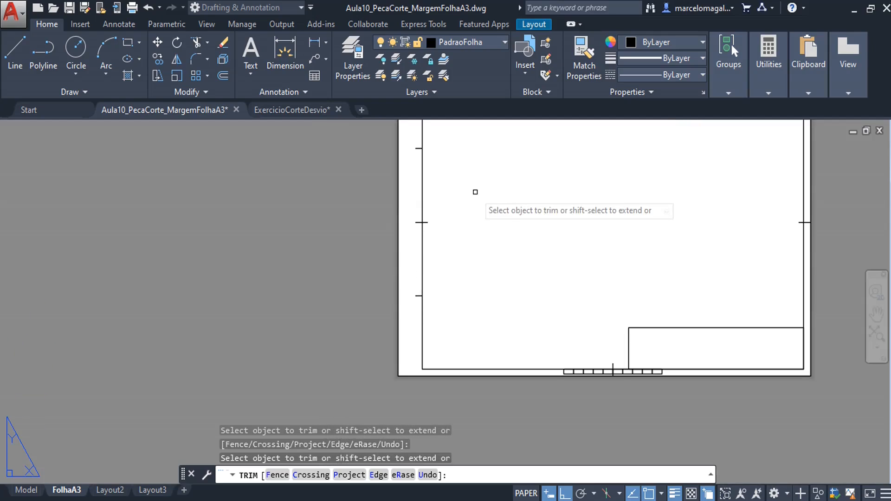
{"action": "key", "text": "Escape"}
{"action": "middle_click_drag", "start_coordinate": [400, 231], "coordinate": [374, 297]}
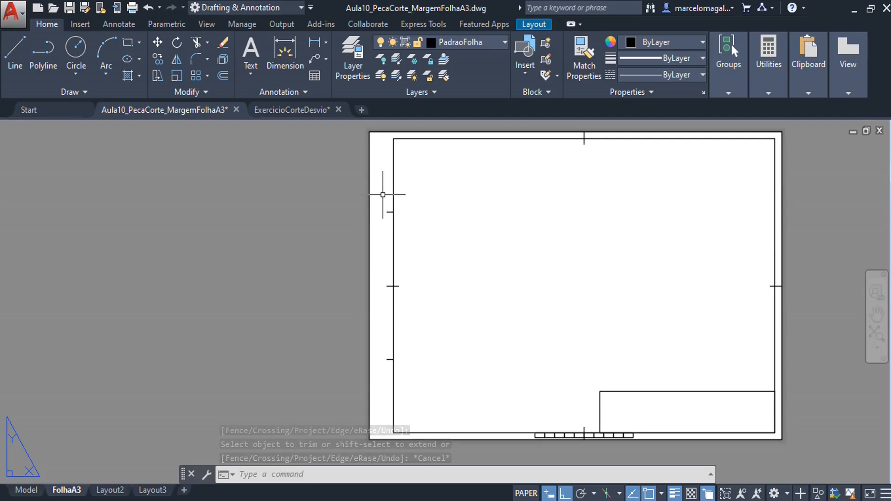
{"action": "middle_click_drag", "start_coordinate": [388, 193], "coordinate": [335, 199]}
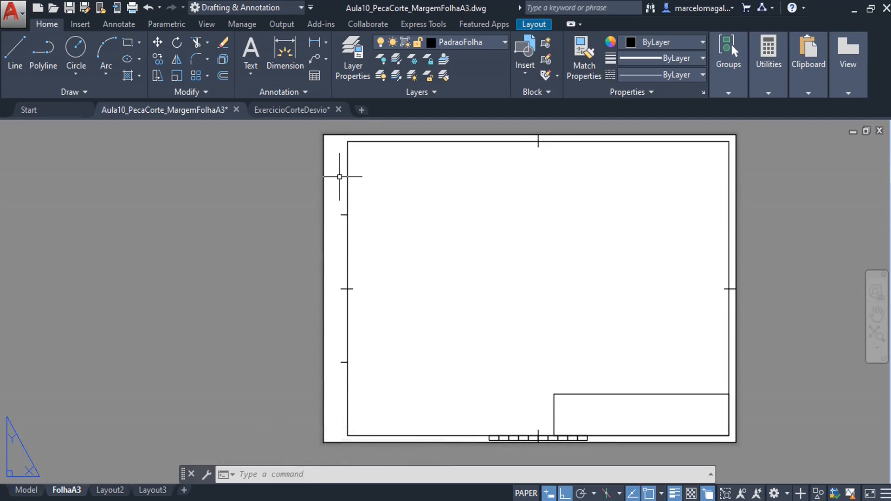
{"action": "middle_click_drag", "start_coordinate": [344, 193], "coordinate": [316, 203]}
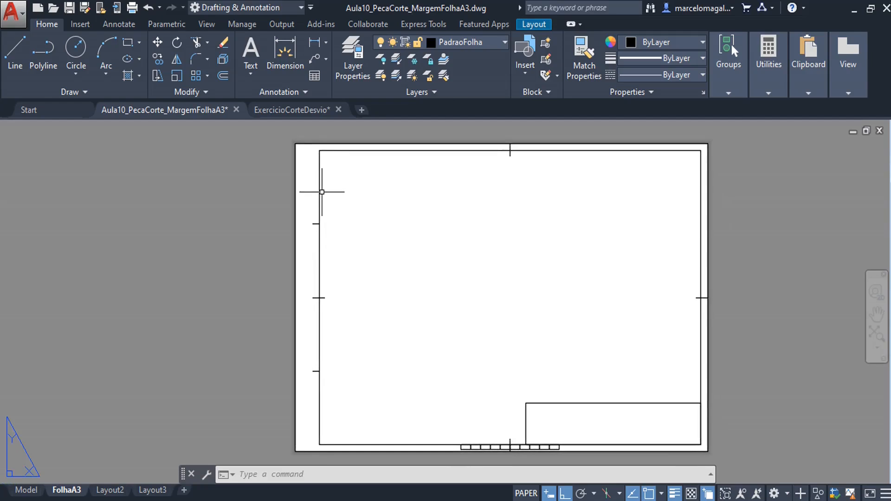
{"action": "scroll", "coordinate": [321, 192], "scroll_direction": "up", "scroll_amount": 2}
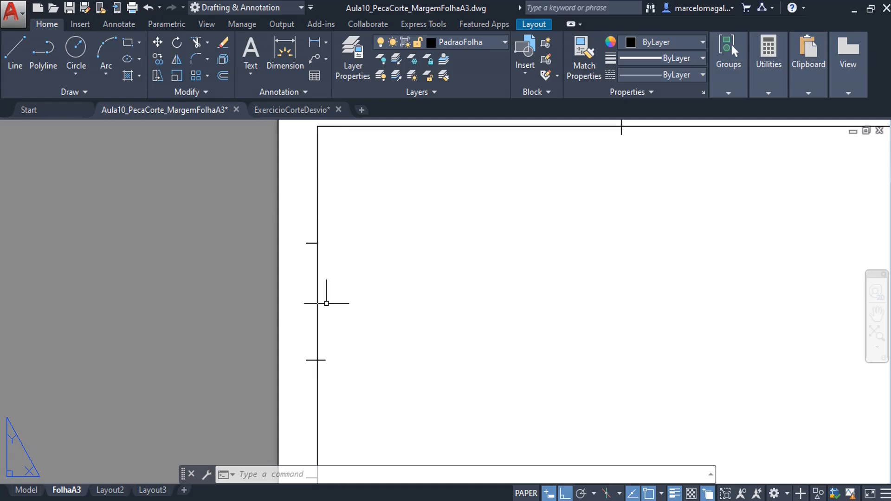
{"action": "scroll", "coordinate": [318, 235], "scroll_direction": "down", "scroll_amount": 2}
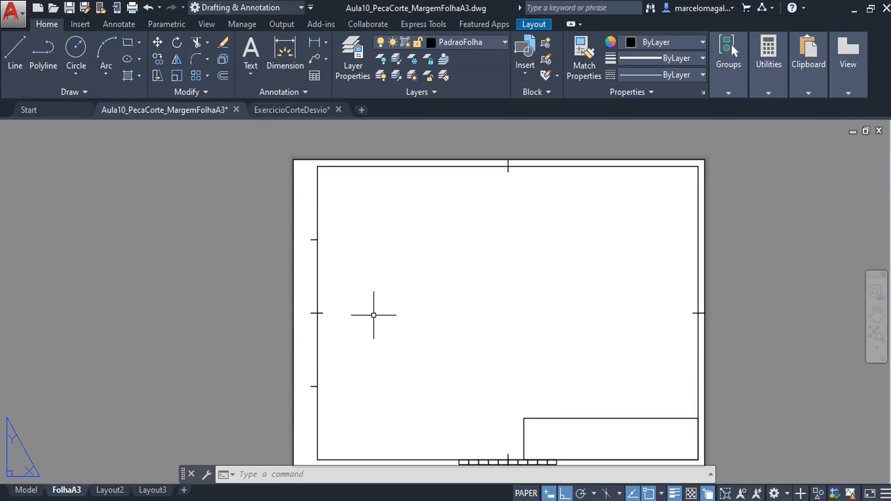
{"action": "middle_click_drag", "start_coordinate": [374, 315], "coordinate": [337, 285]}
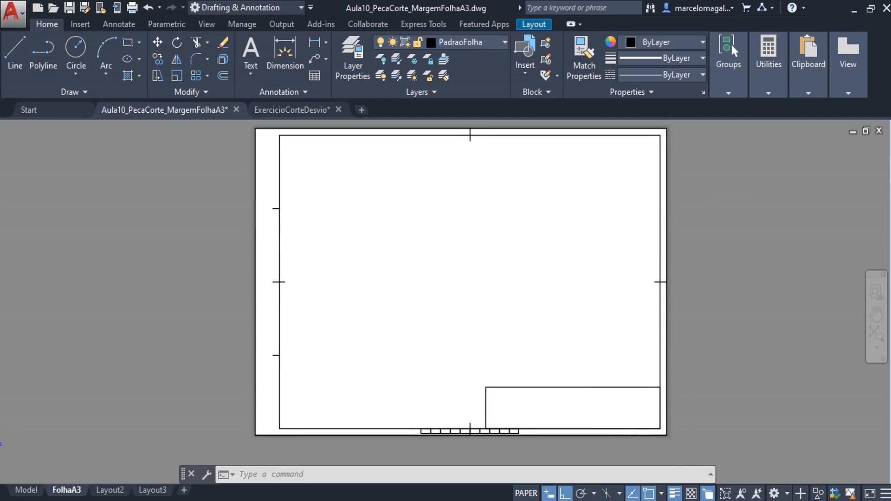
{"action": "left_click", "coordinate": [87, 91]}
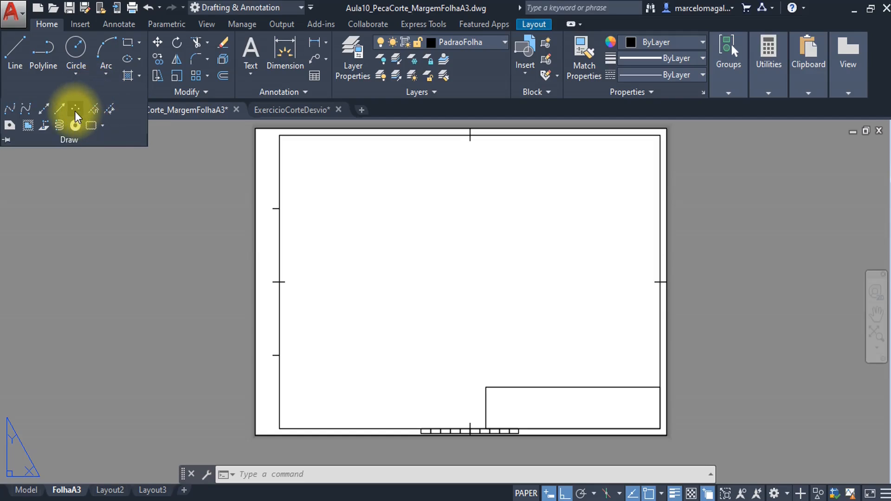
{"action": "left_click", "coordinate": [75, 110]}
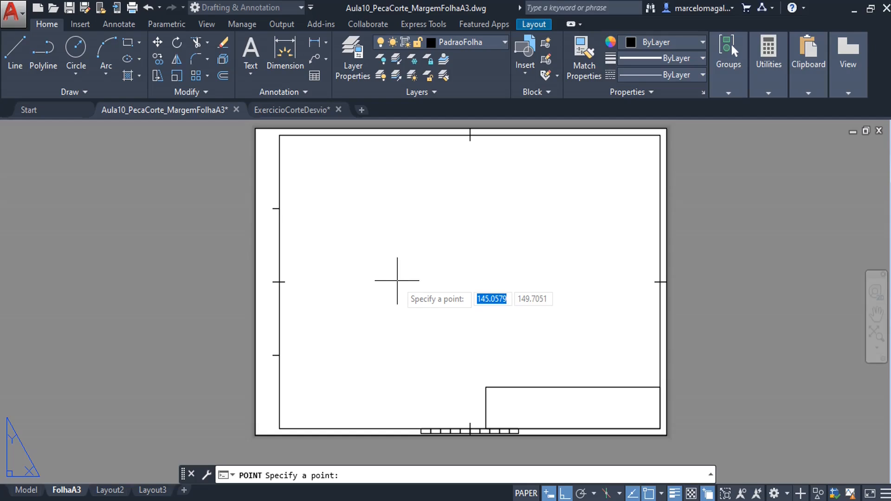
{"action": "key", "text": "Escape"}
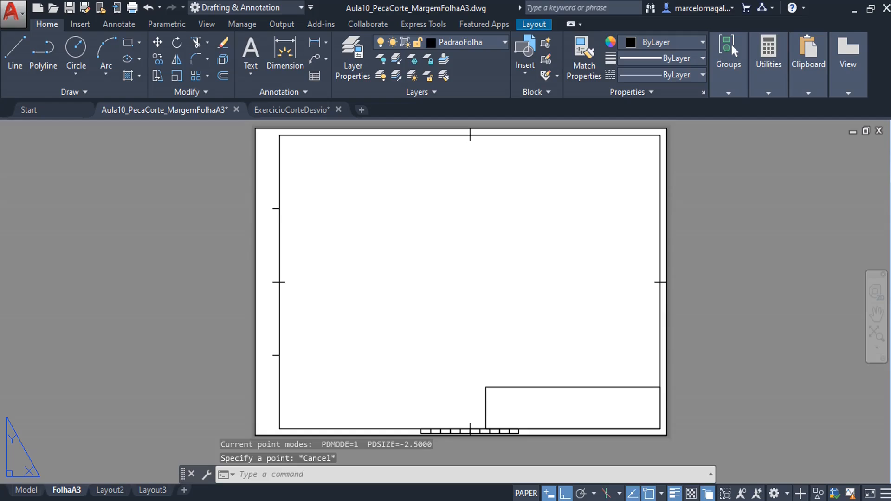
Divide the frame's left line into 8 equal segments
{"action": "left_click", "coordinate": [84, 91]}
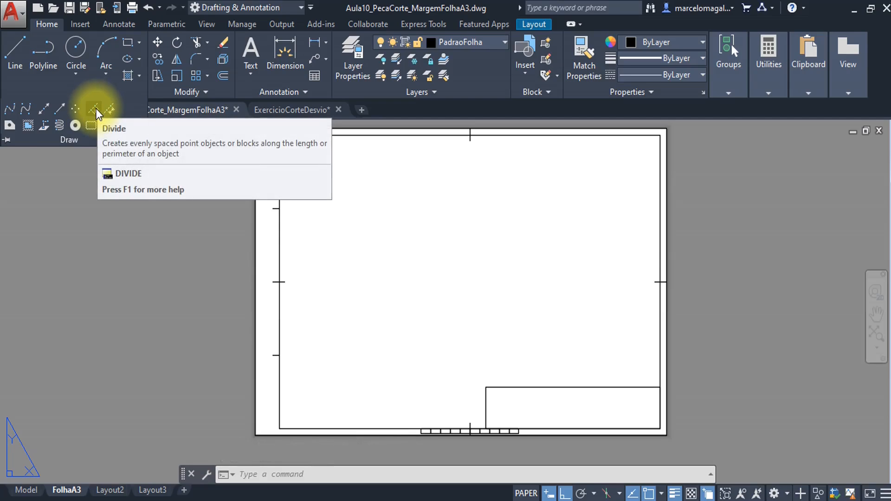
{"action": "left_click", "coordinate": [97, 110]}
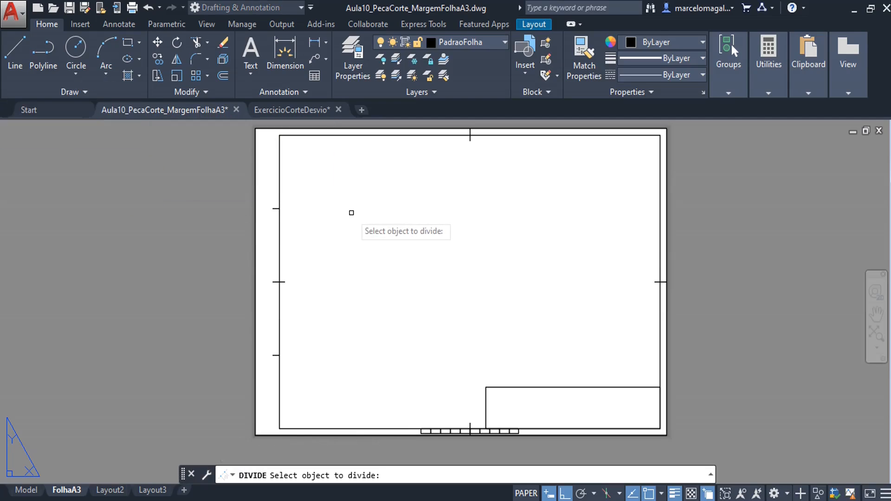
{"action": "left_click", "coordinate": [278, 186]}
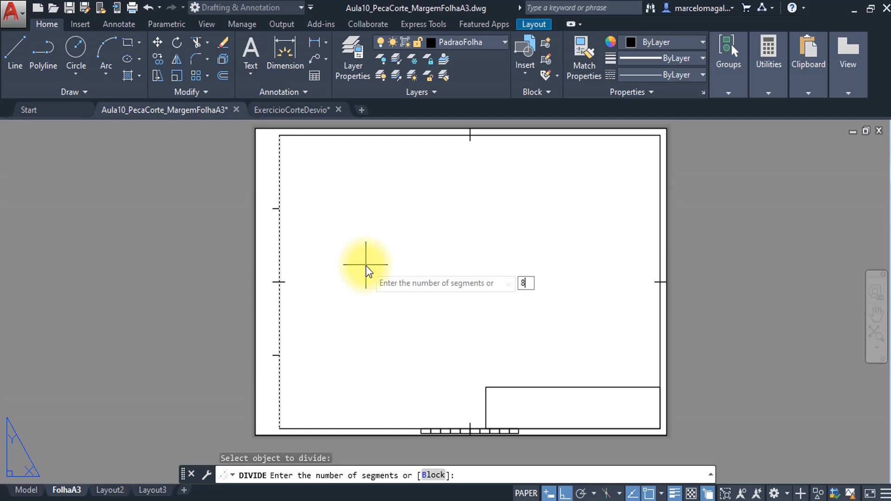
{"action": "key", "text": "Return"}
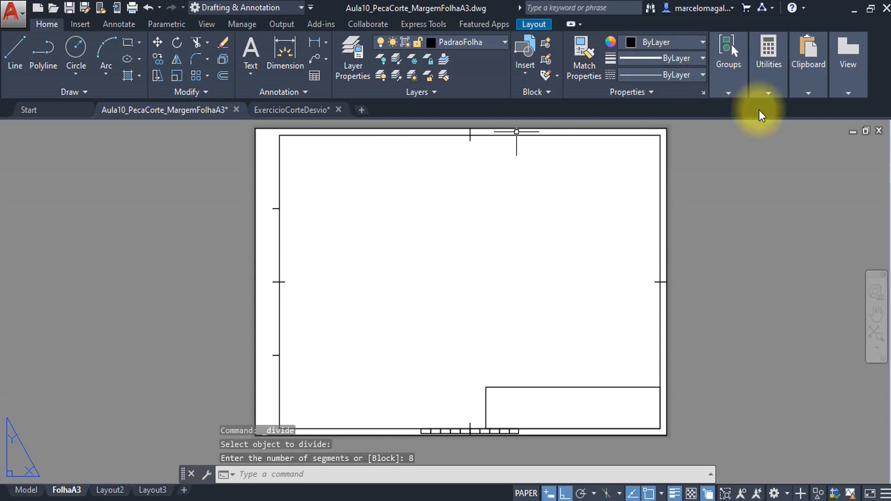
Set the point style to the X symbol to show the division points
{"action": "left_click", "coordinate": [769, 93]}
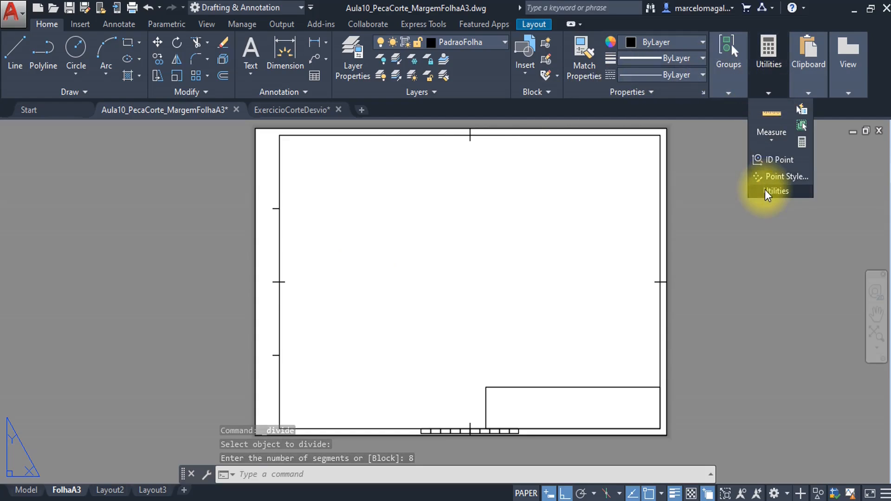
{"action": "left_click", "coordinate": [764, 178]}
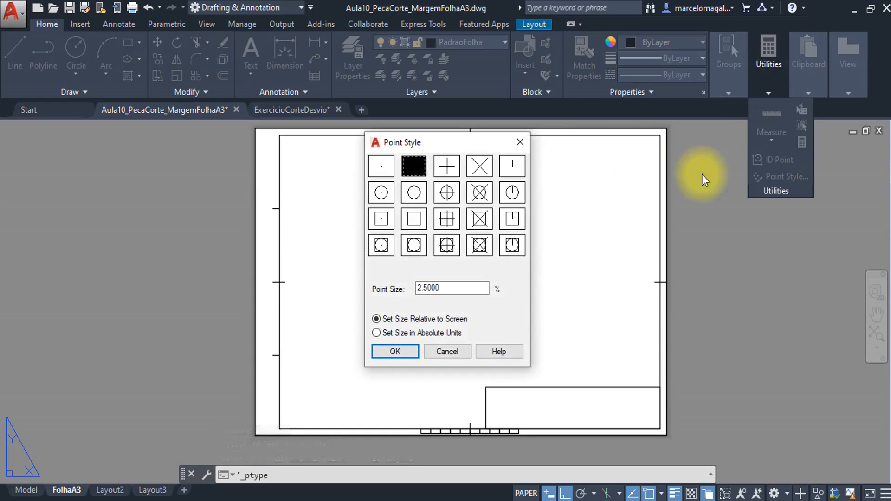
{"action": "left_click", "coordinate": [481, 167]}
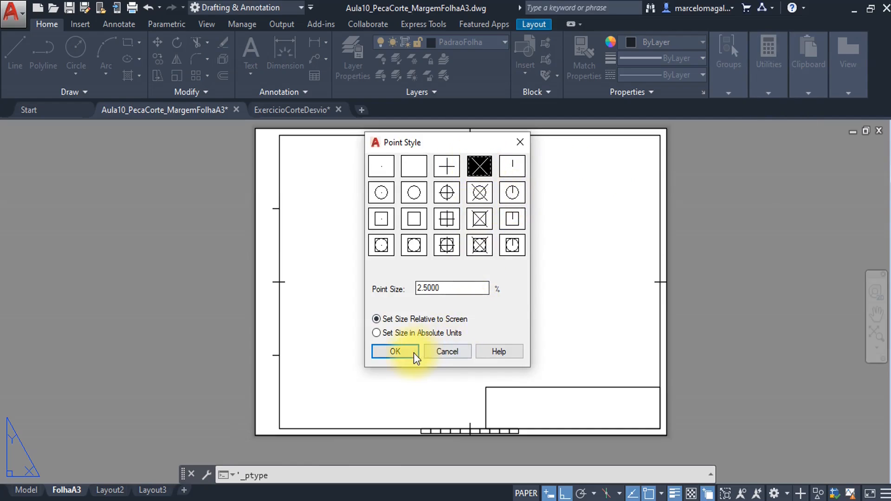
{"action": "left_click", "coordinate": [397, 351]}
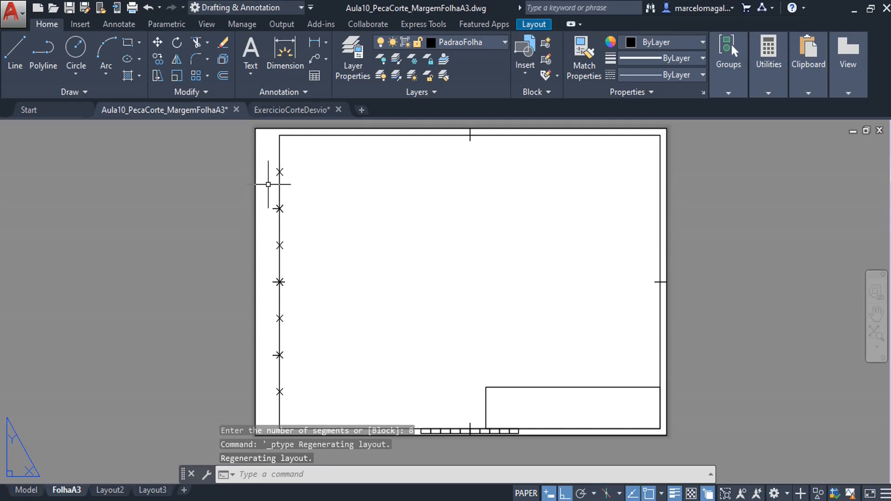
Start a multiline text box in the sheet's left margin, beside the uppermost division point of the frame's left line
{"action": "scroll", "coordinate": [277, 166], "scroll_direction": "up", "scroll_amount": 2}
{"action": "scroll", "coordinate": [278, 165], "scroll_direction": "up", "scroll_amount": 3}
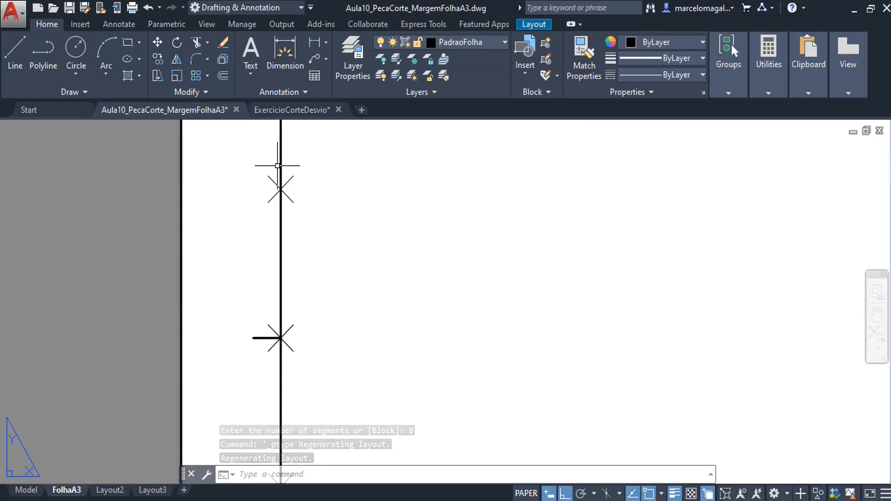
{"action": "middle_click_drag", "start_coordinate": [289, 193], "coordinate": [420, 283]}
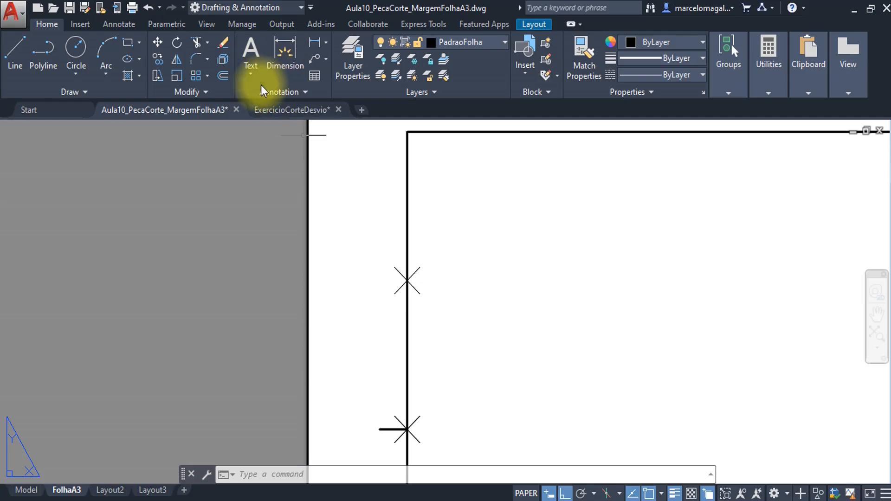
{"action": "left_click", "coordinate": [252, 77]}
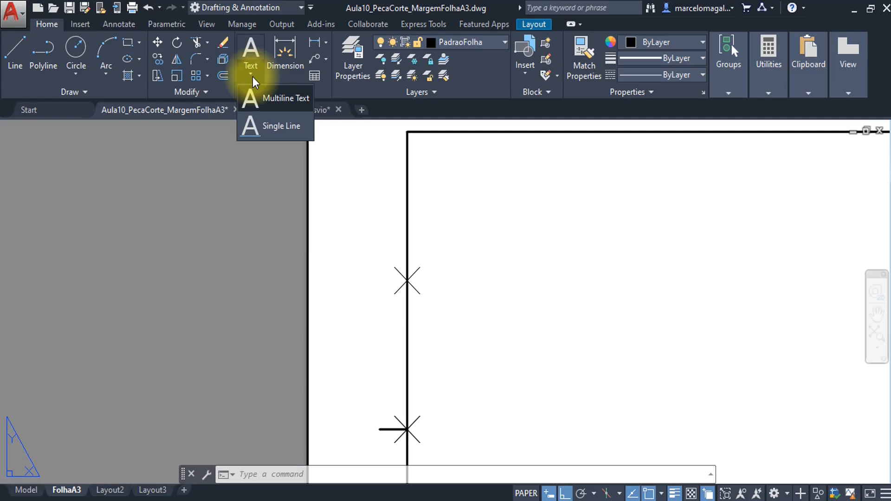
{"action": "left_click", "coordinate": [275, 98]}
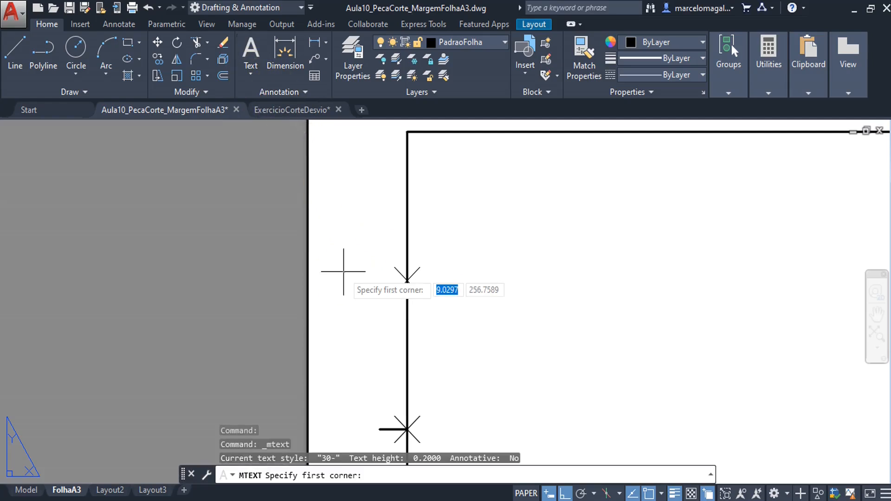
{"action": "left_click", "coordinate": [317, 250]}
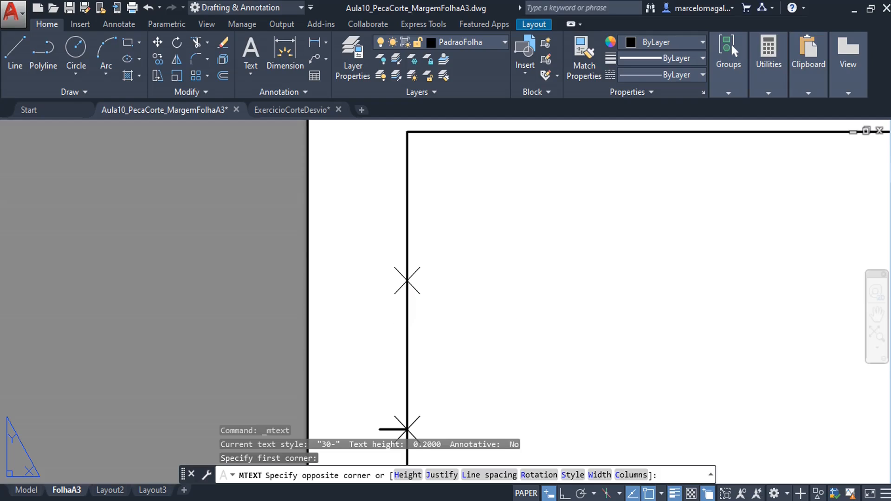
{"action": "left_click", "coordinate": [388, 324]}
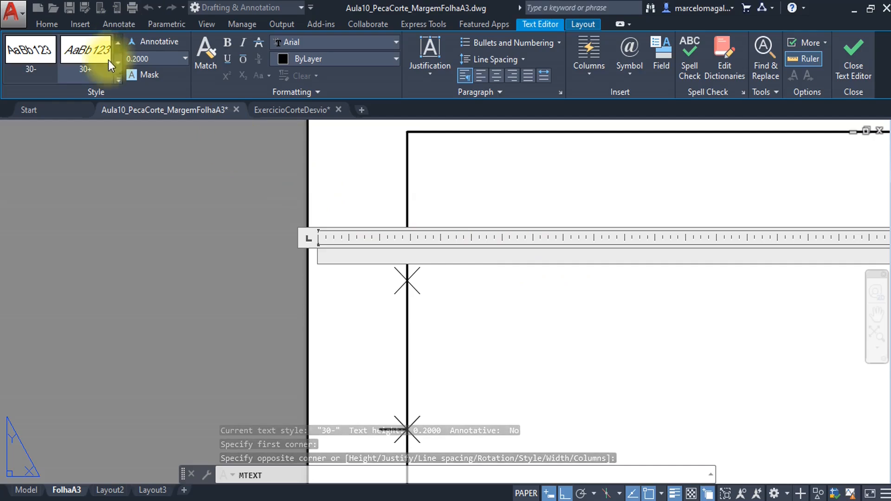
Apply the Annotative text style and enter the letter A in the text box
{"action": "left_click", "coordinate": [87, 80]}
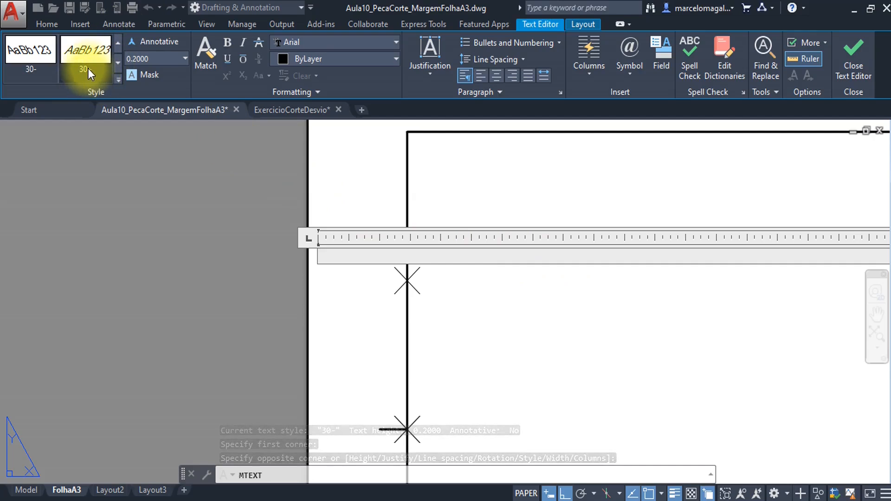
{"action": "left_click", "coordinate": [118, 81]}
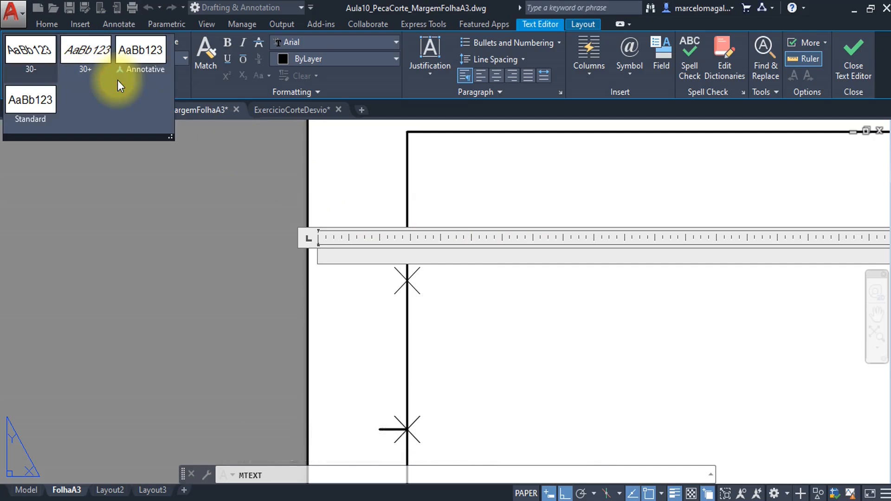
{"action": "left_click", "coordinate": [12, 116]}
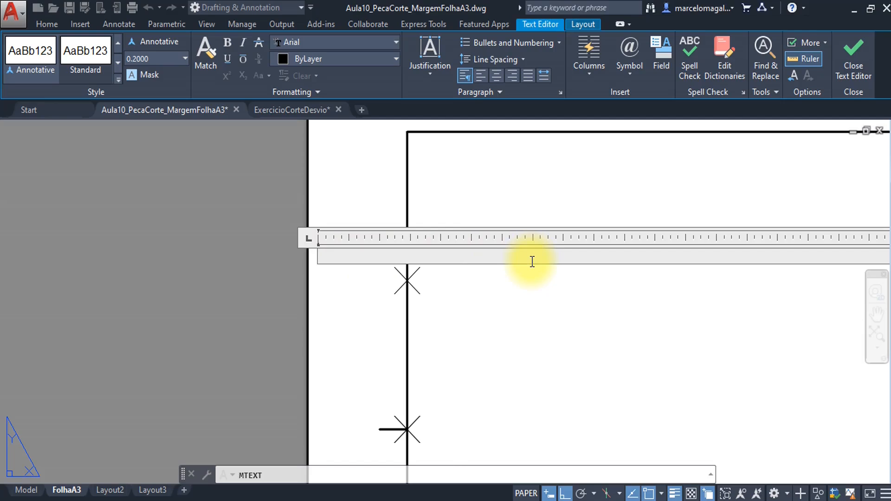
{"action": "scroll", "coordinate": [532, 261], "scroll_direction": "down", "scroll_amount": 2}
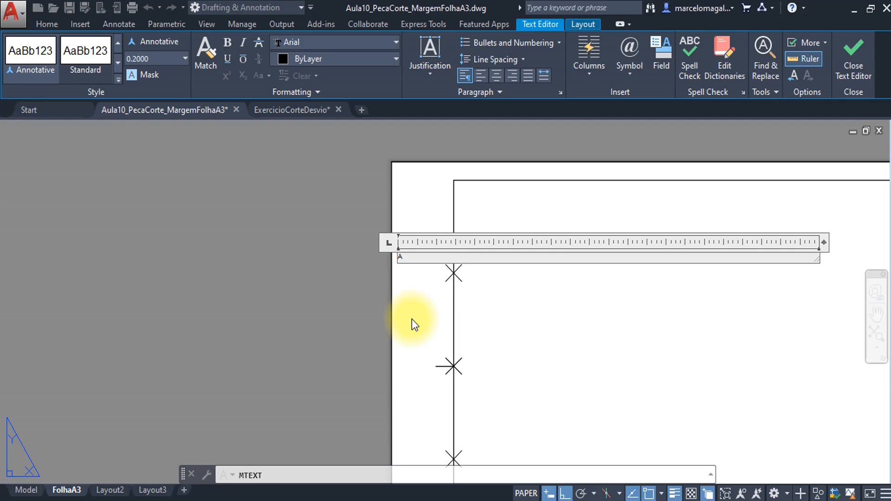
Set the letter A's text height to 0.8, narrow its text box, and finish the text
{"action": "key", "text": "ctrl+a"}
{"action": "left_click", "coordinate": [186, 59]}
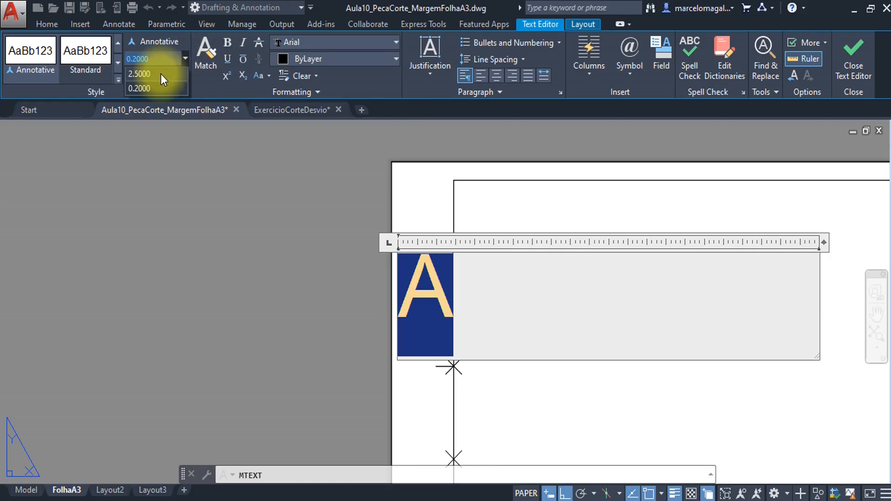
{"action": "left_click", "coordinate": [160, 61]}
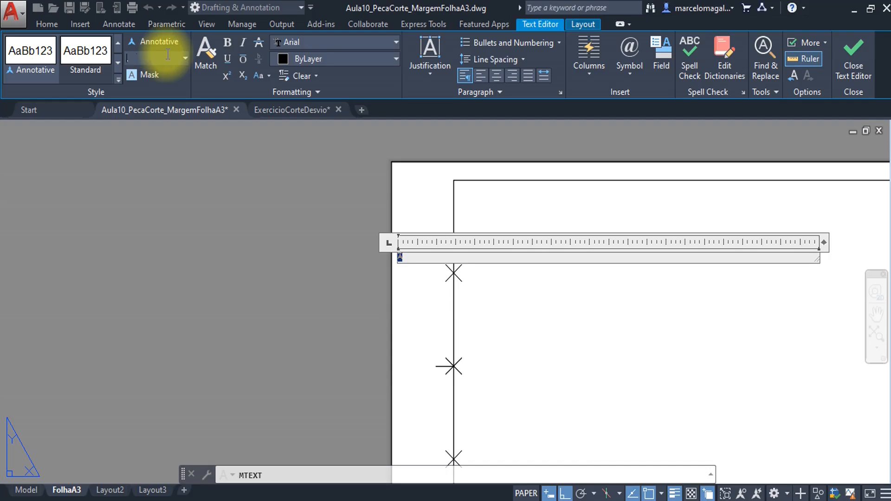
{"action": "key", "text": "Return"}
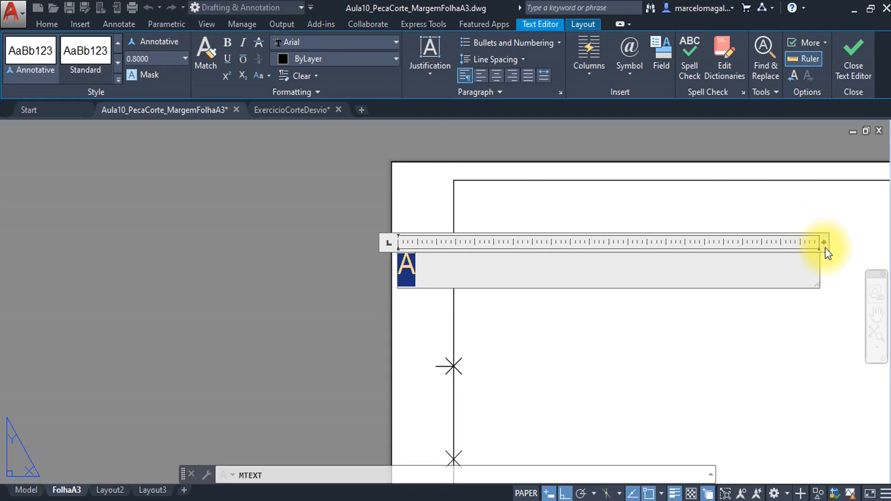
{"action": "left_click_drag", "start_coordinate": [825, 241], "coordinate": [476, 279]}
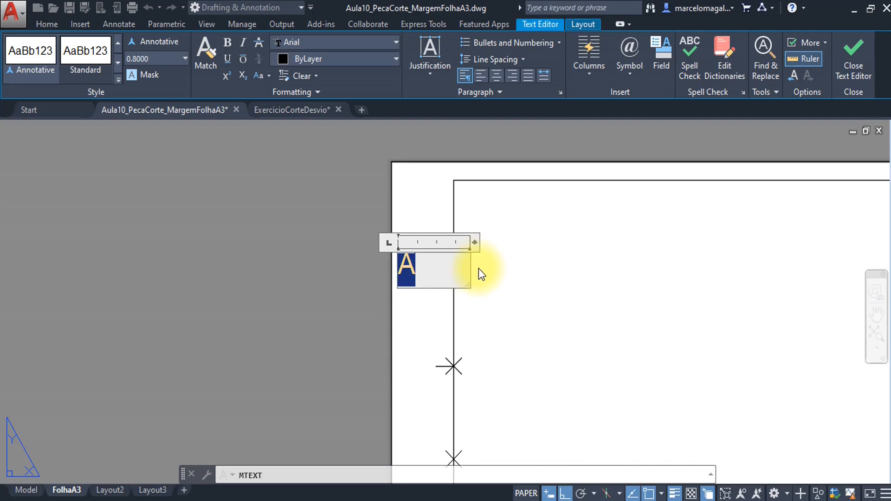
{"action": "left_click", "coordinate": [854, 54]}
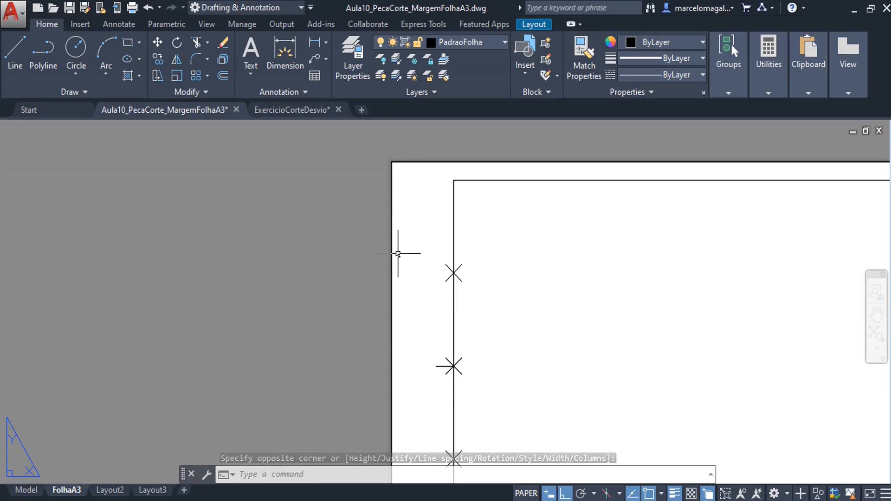
Reopen the letter A for editing, set its text height to 2.5 and finish the text
{"action": "double_click", "coordinate": [401, 253]}
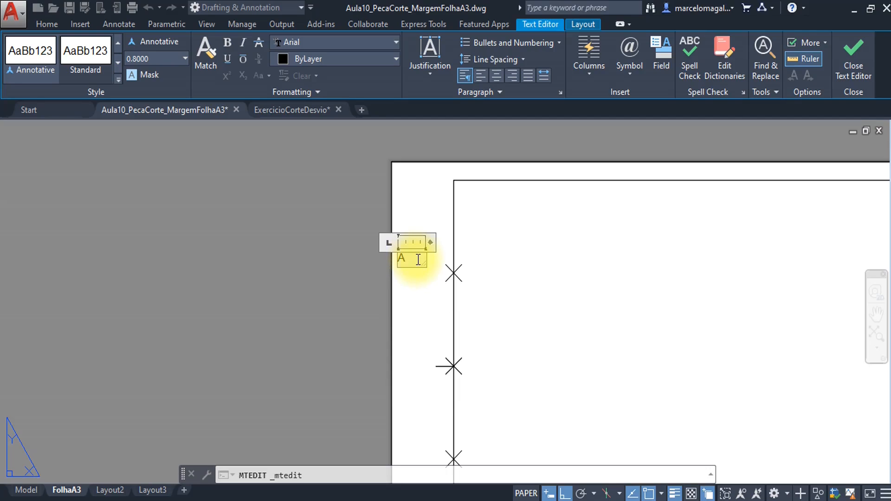
{"action": "key", "text": "ctrl+a"}
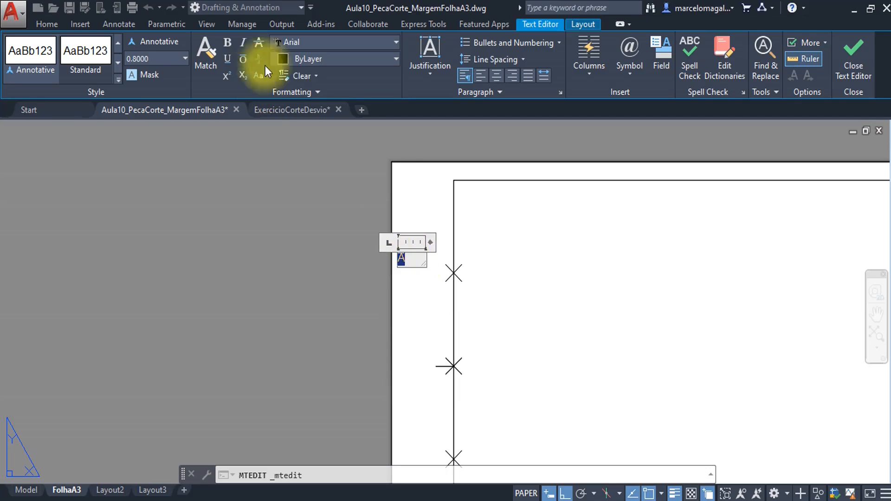
{"action": "left_click", "coordinate": [186, 58]}
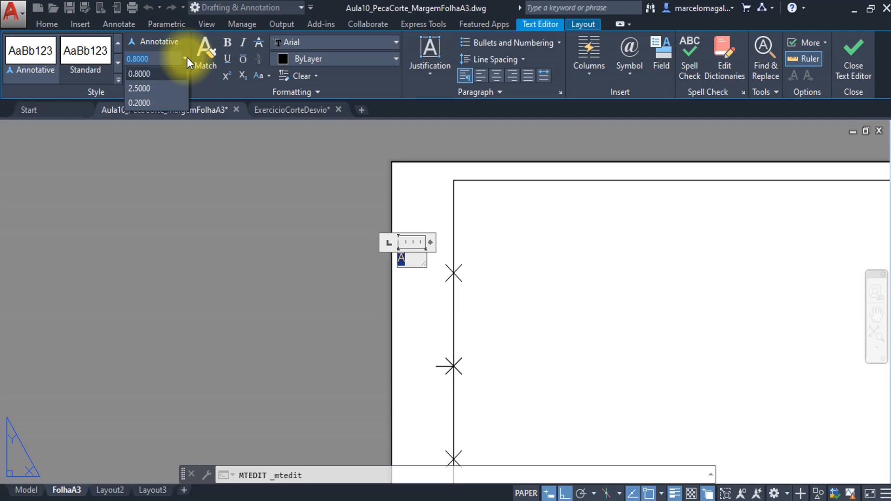
{"action": "left_click", "coordinate": [154, 91]}
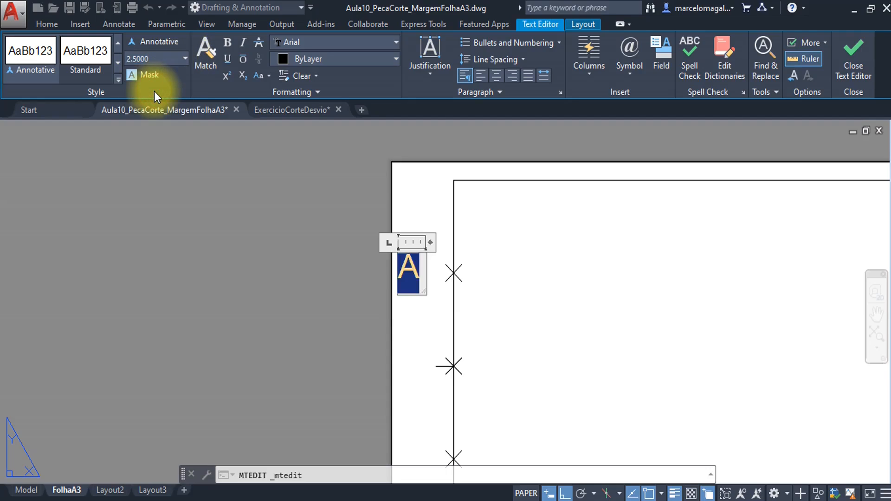
{"action": "left_click", "coordinate": [854, 60]}
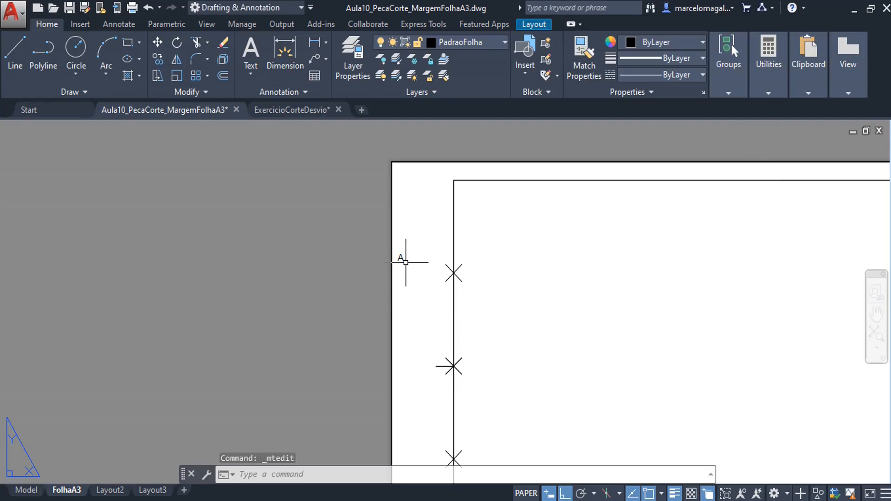
Widen the letter A's text box almost to the frame's left line and set its text height to 3.5
{"action": "scroll", "coordinate": [406, 262], "scroll_direction": "up", "scroll_amount": 2}
{"action": "middle_click_drag", "start_coordinate": [405, 266], "coordinate": [357, 307]}
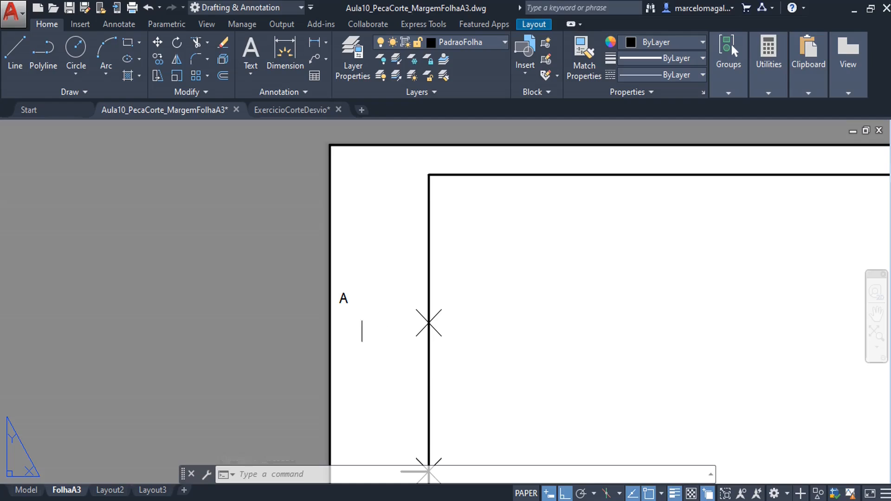
{"action": "double_click", "coordinate": [344, 298]}
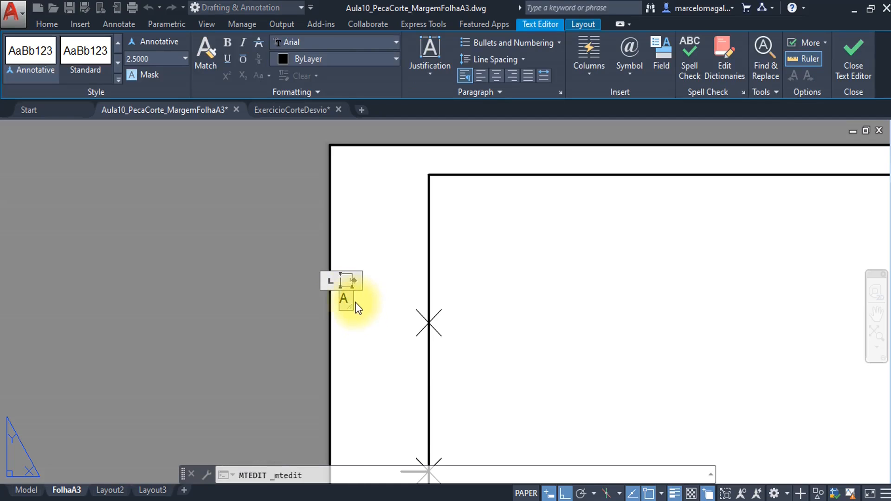
{"action": "left_click_drag", "start_coordinate": [354, 280], "coordinate": [411, 280]}
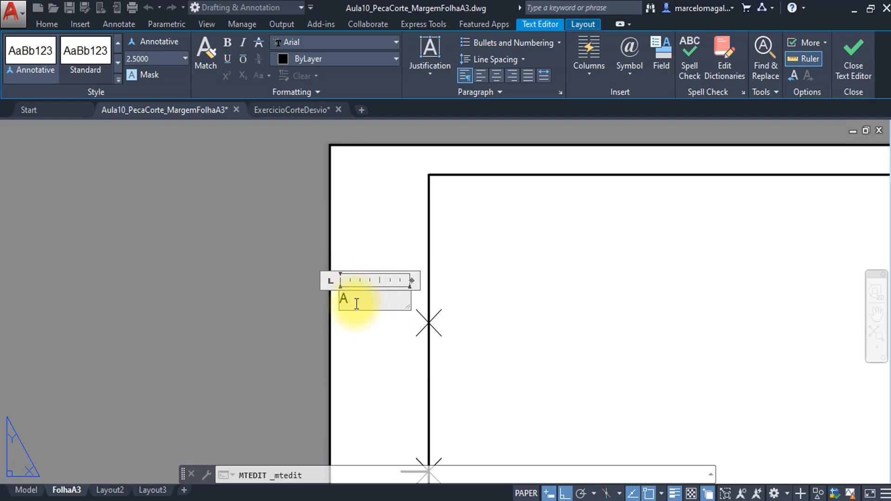
{"action": "double_click", "coordinate": [357, 304]}
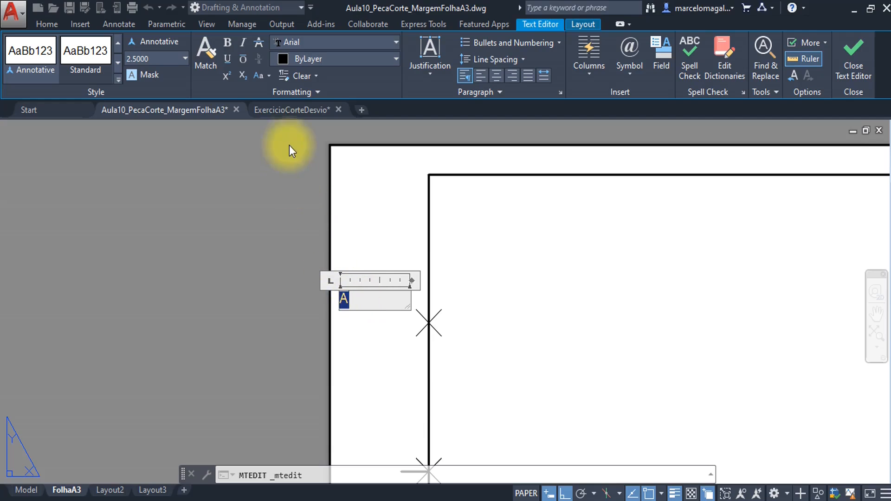
{"action": "left_click", "coordinate": [171, 58]}
{"action": "key", "text": "BackSpace"}
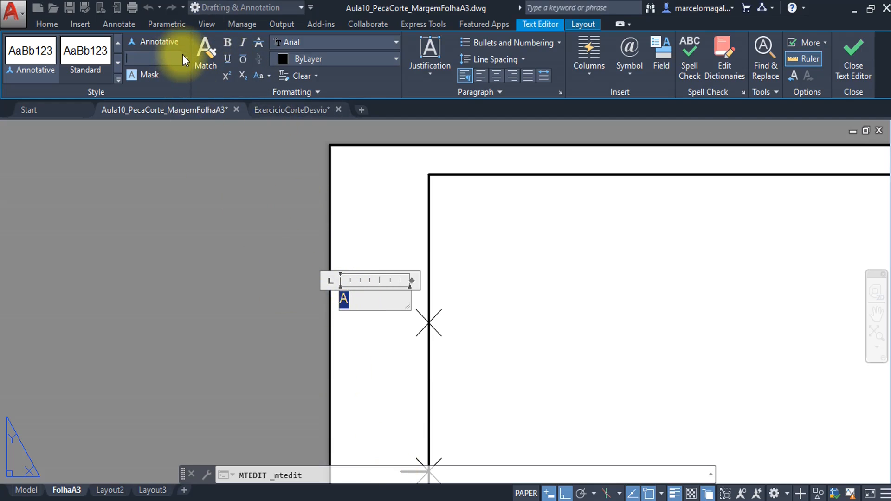
{"action": "type", "text": "3.5"}
{"action": "key", "text": "Return"}
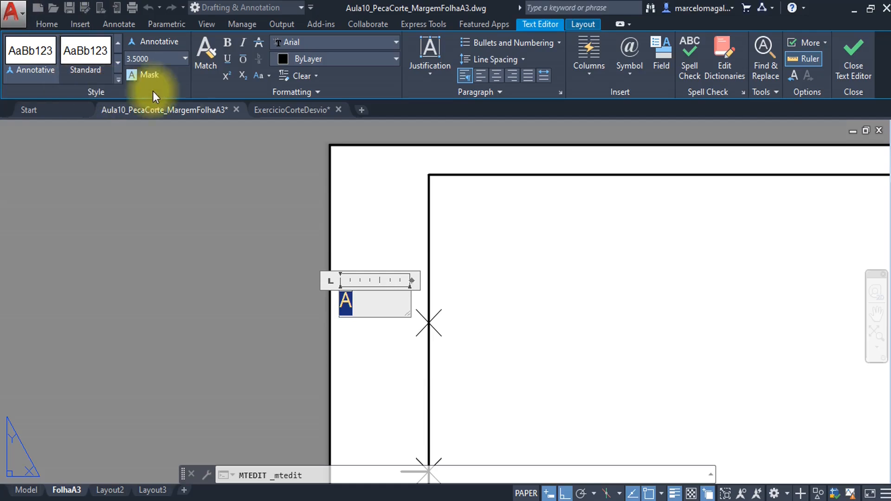
Set the letter A's text height to 6 and finish the text
{"action": "left_click", "coordinate": [158, 59]}
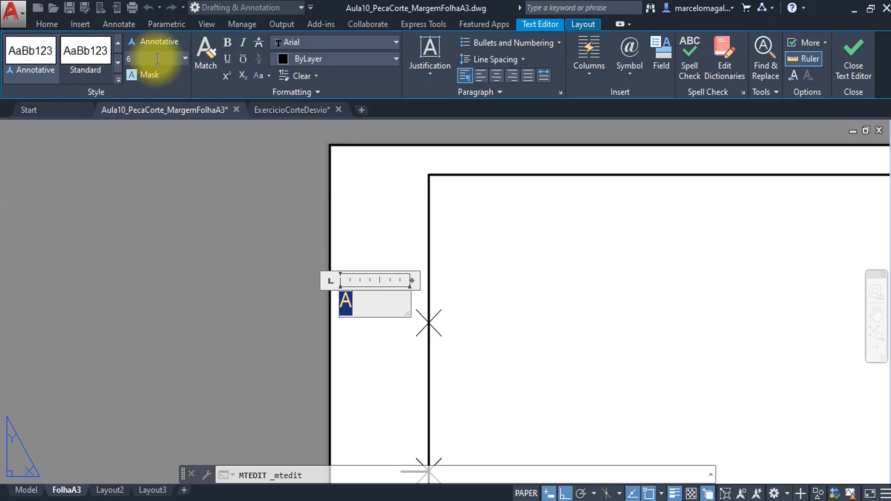
{"action": "key", "text": "Return"}
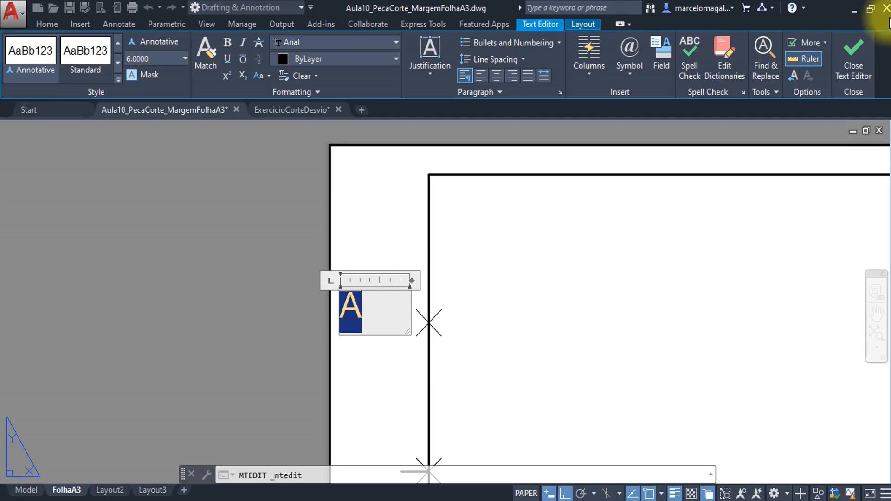
{"action": "left_click", "coordinate": [856, 52]}
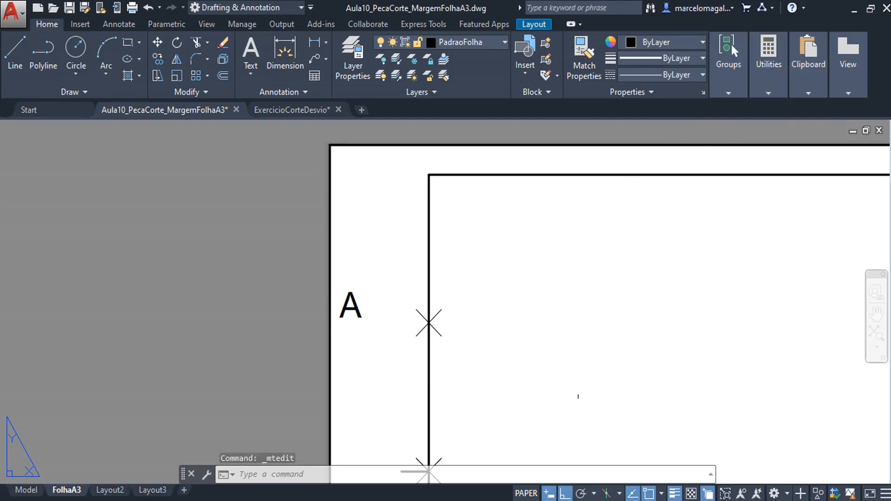
Reopen the letter A in the left margin, set its text height to 8 and finish the text
{"action": "scroll", "coordinate": [508, 338], "scroll_direction": "down", "scroll_amount": 2}
{"action": "scroll", "coordinate": [509, 338], "scroll_direction": "down", "scroll_amount": 2}
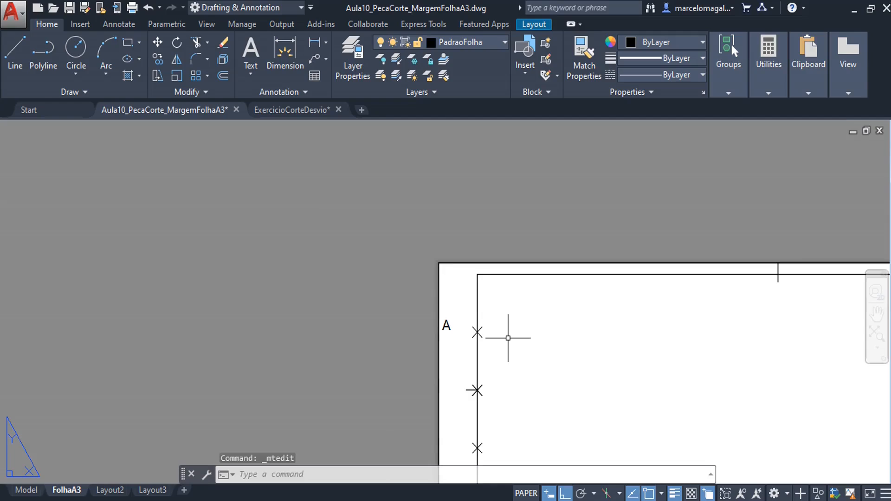
{"action": "middle_click_drag", "start_coordinate": [507, 338], "coordinate": [407, 282]}
{"action": "scroll", "coordinate": [362, 262], "scroll_direction": "up", "scroll_amount": 2}
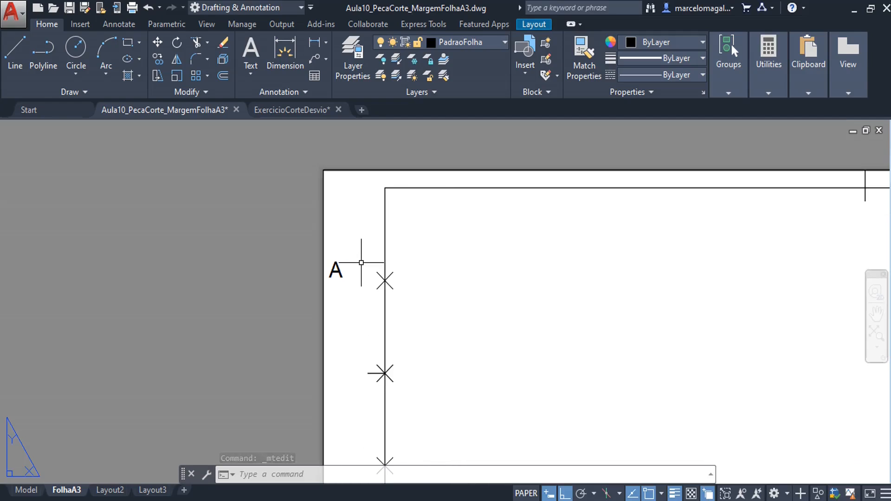
{"action": "middle_click_drag", "start_coordinate": [361, 263], "coordinate": [344, 255]}
{"action": "scroll", "coordinate": [324, 269], "scroll_direction": "up", "scroll_amount": 2}
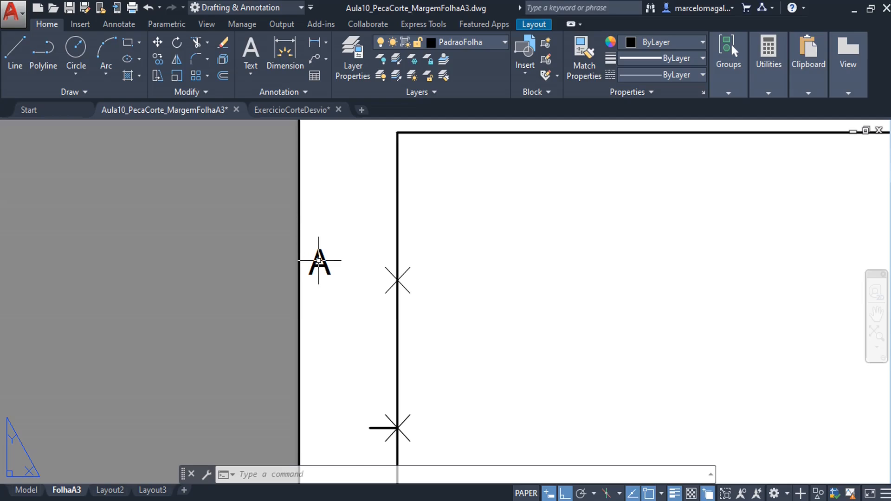
{"action": "left_click", "coordinate": [324, 267]}
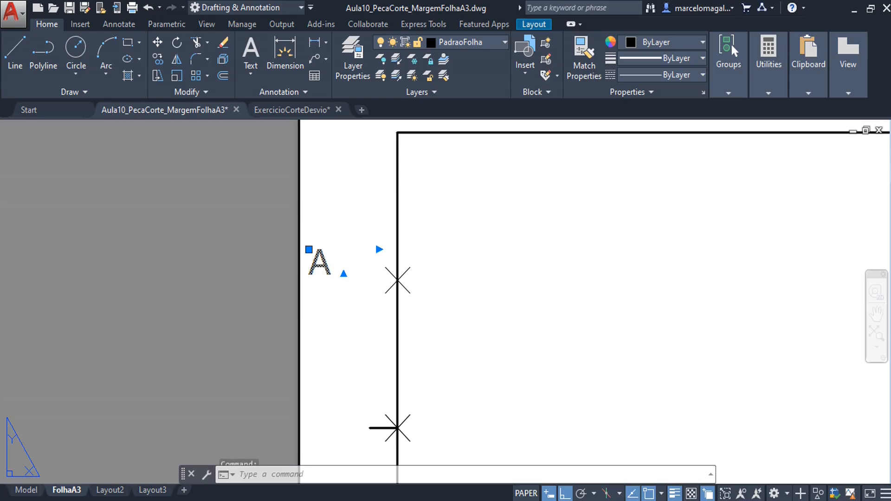
{"action": "double_click", "coordinate": [325, 267]}
{"action": "left_click_drag", "start_coordinate": [332, 266], "coordinate": [314, 265]}
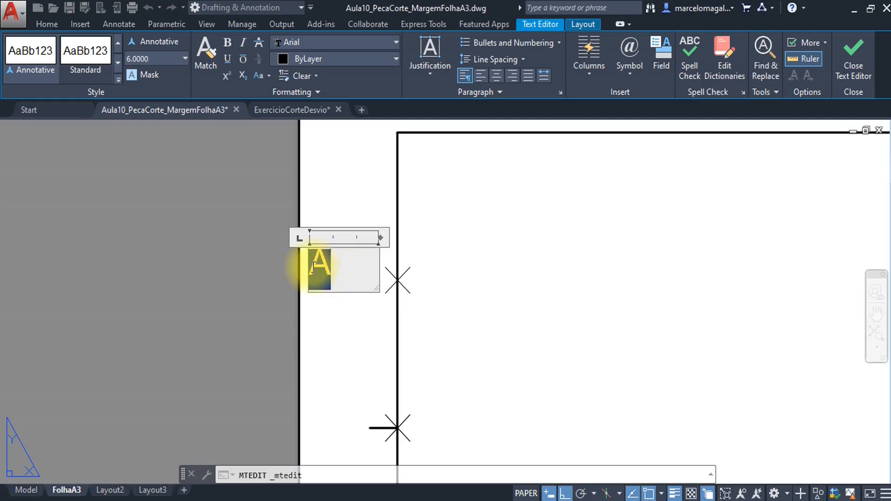
{"action": "left_click", "coordinate": [163, 59]}
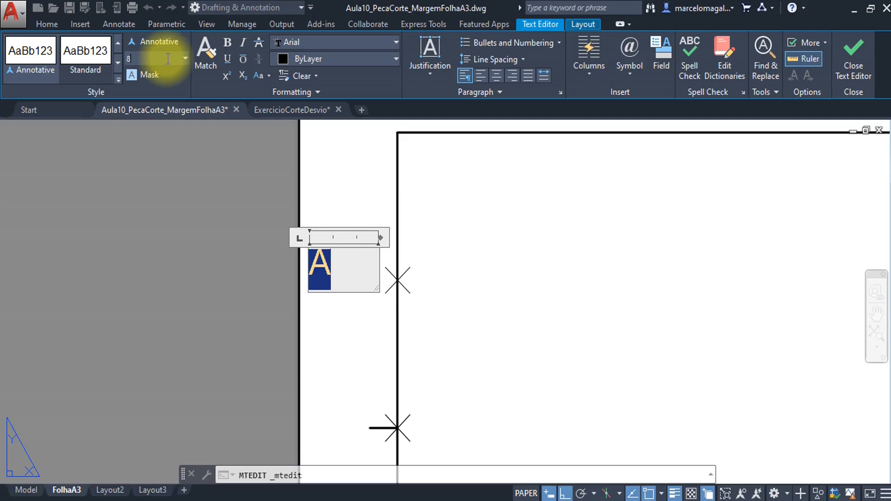
{"action": "type", "text": "8"}
{"action": "key", "text": "Return"}
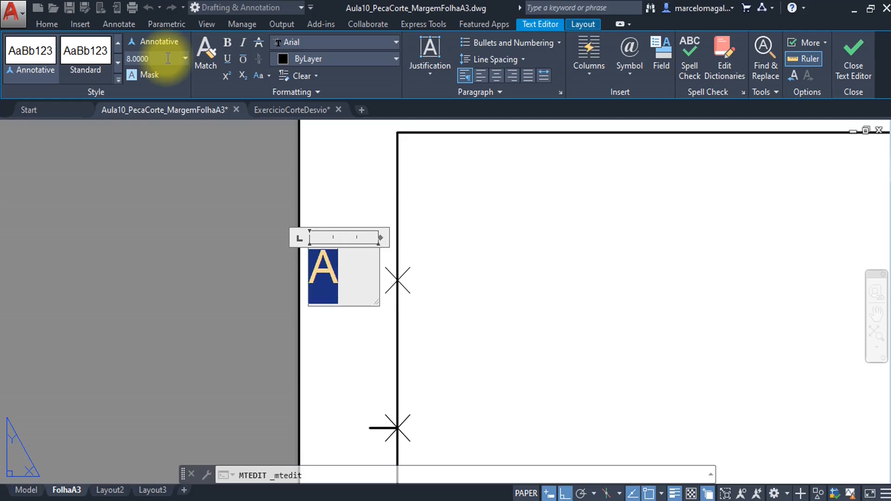
{"action": "left_click", "coordinate": [851, 62]}
With Ortho mode off, move the letter A beside the uppermost division point of the frame's left line, level with the point
{"action": "scroll", "coordinate": [399, 205], "scroll_direction": "down", "scroll_amount": 2}
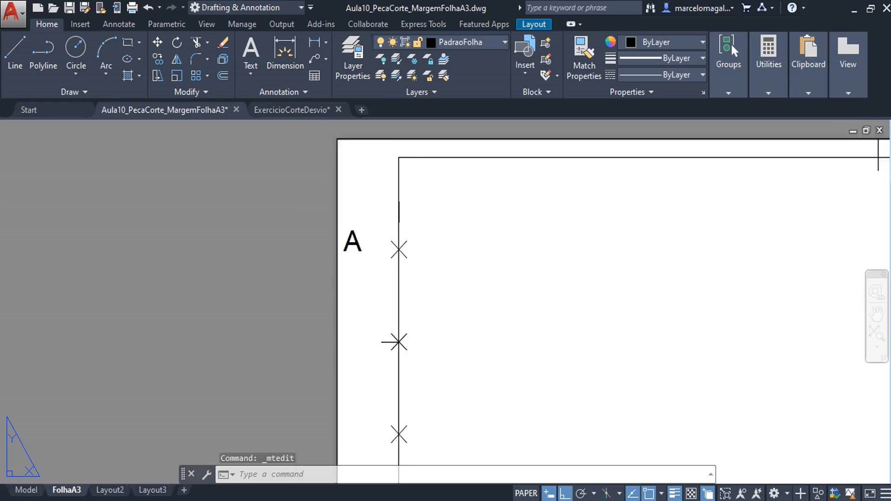
{"action": "scroll", "coordinate": [399, 214], "scroll_direction": "down", "scroll_amount": 2}
{"action": "middle_click_drag", "start_coordinate": [424, 261], "coordinate": [265, 279]}
{"action": "scroll", "coordinate": [213, 238], "scroll_direction": "up", "scroll_amount": 4}
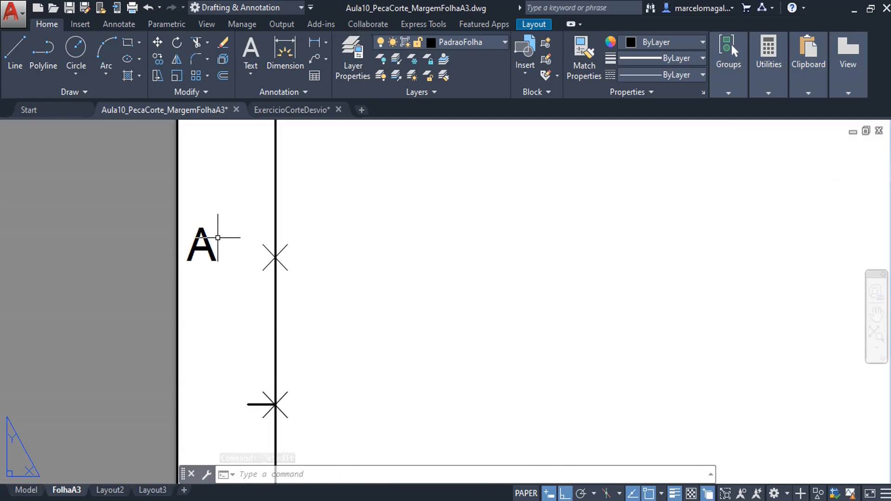
{"action": "scroll", "coordinate": [218, 238], "scroll_direction": "up", "scroll_amount": 2}
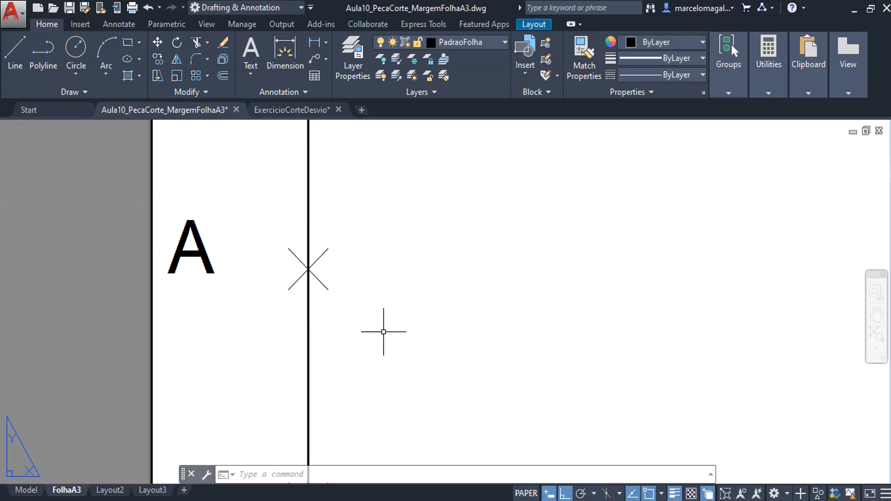
{"action": "left_click", "coordinate": [564, 495]}
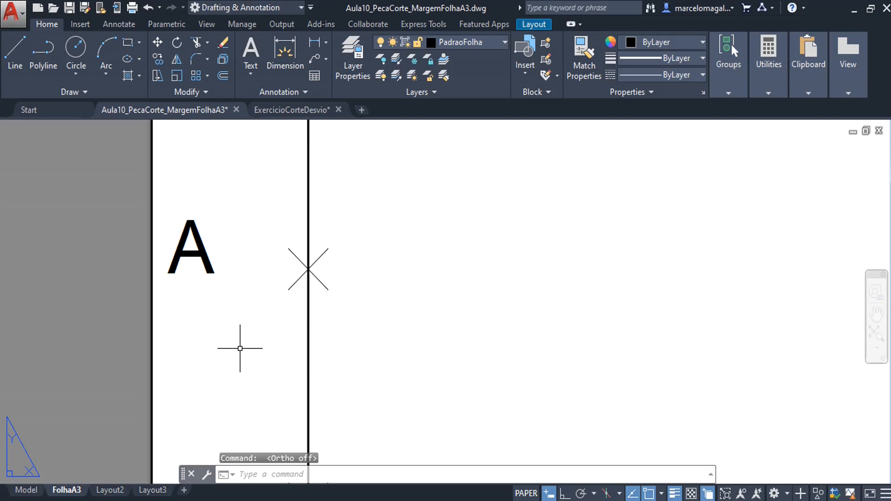
{"action": "type", "text": "M"}
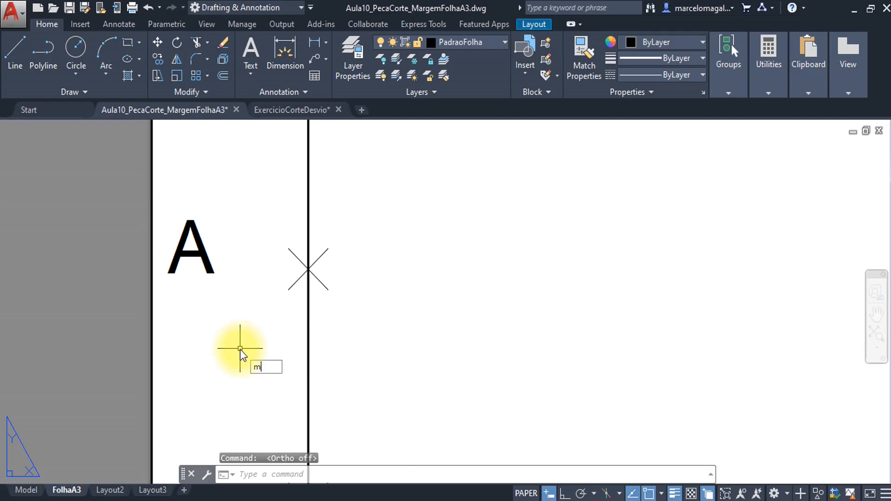
{"action": "key", "text": "Return"}
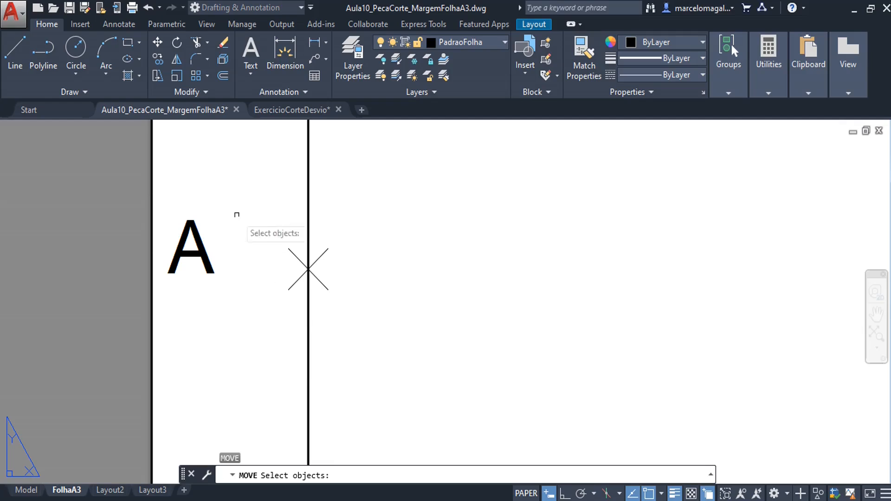
{"action": "left_click", "coordinate": [184, 254]}
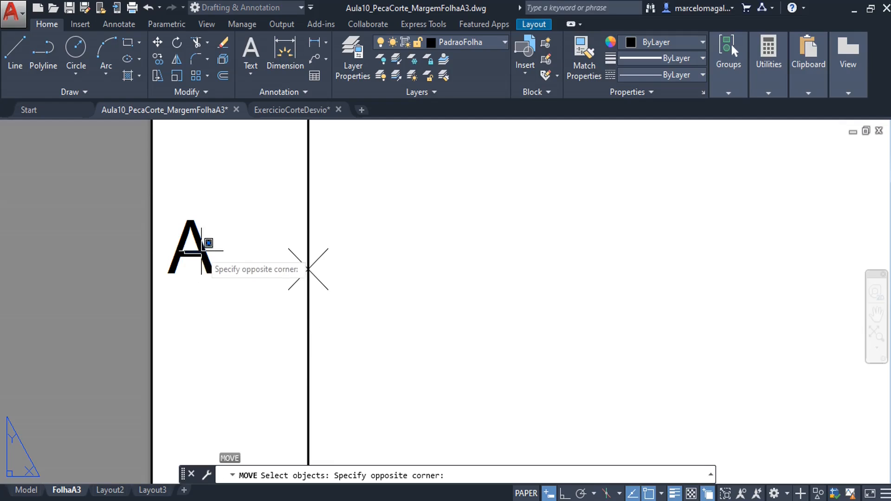
{"action": "left_click", "coordinate": [202, 251]}
{"action": "left_click", "coordinate": [218, 246]}
{"action": "left_click", "coordinate": [200, 286]}
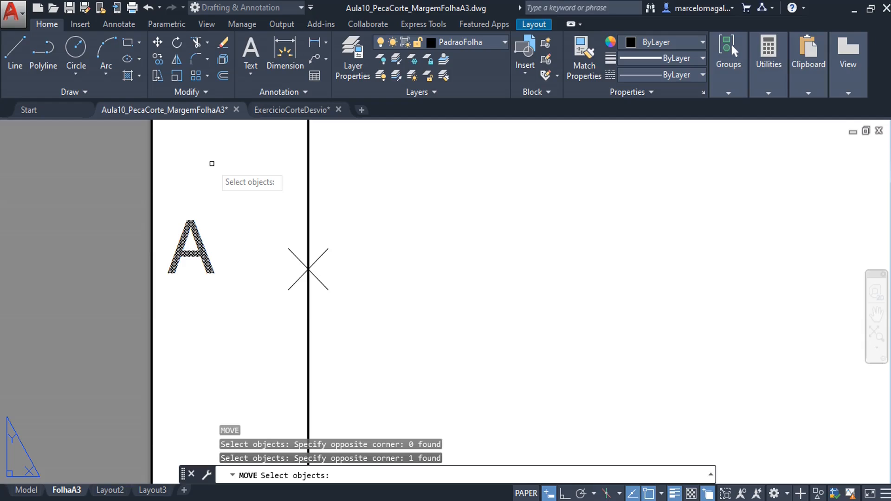
{"action": "key", "text": "Return"}
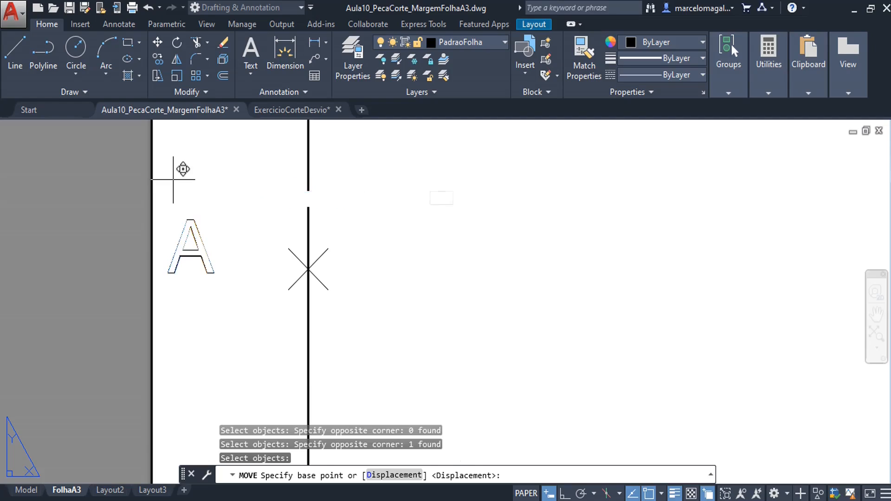
{"action": "left_click", "coordinate": [174, 180]}
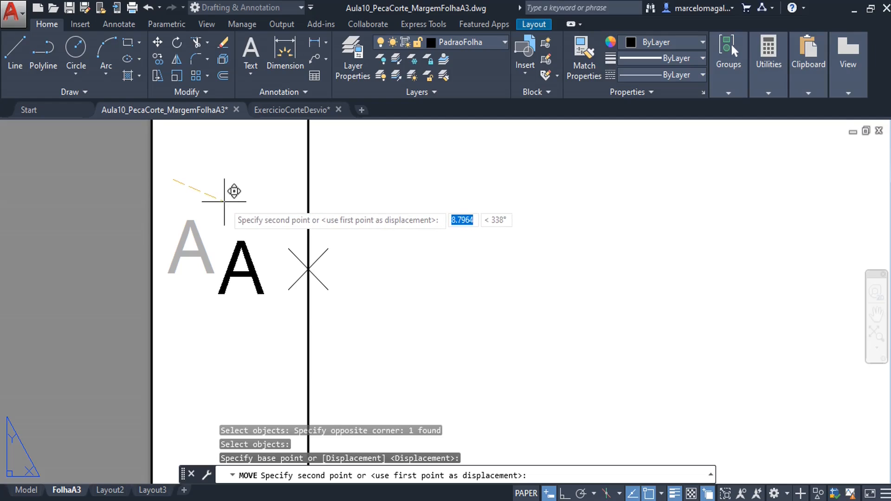
{"action": "left_click", "coordinate": [224, 201]}
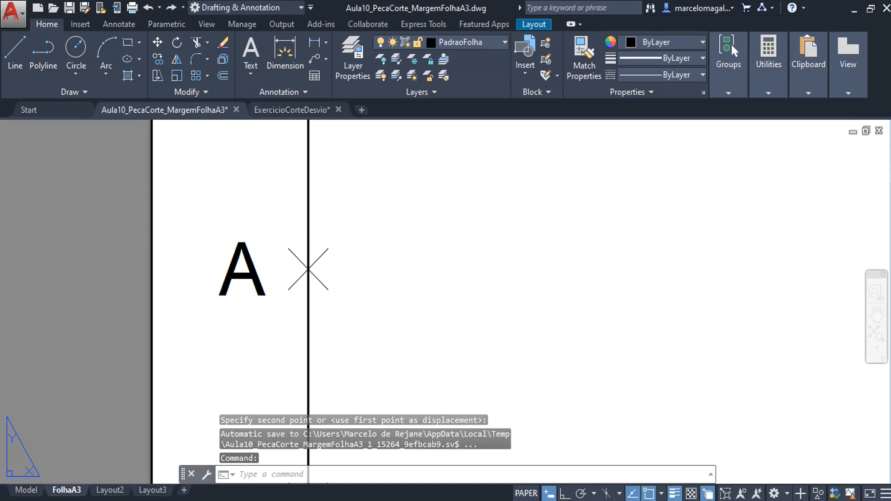
With Ortho mode on, copy the letter A from the frame's uppermost left division point to the third division point down
{"action": "scroll", "coordinate": [311, 300], "scroll_direction": "down", "scroll_amount": 4}
{"action": "middle_click_drag", "start_coordinate": [309, 302], "coordinate": [292, 186]}
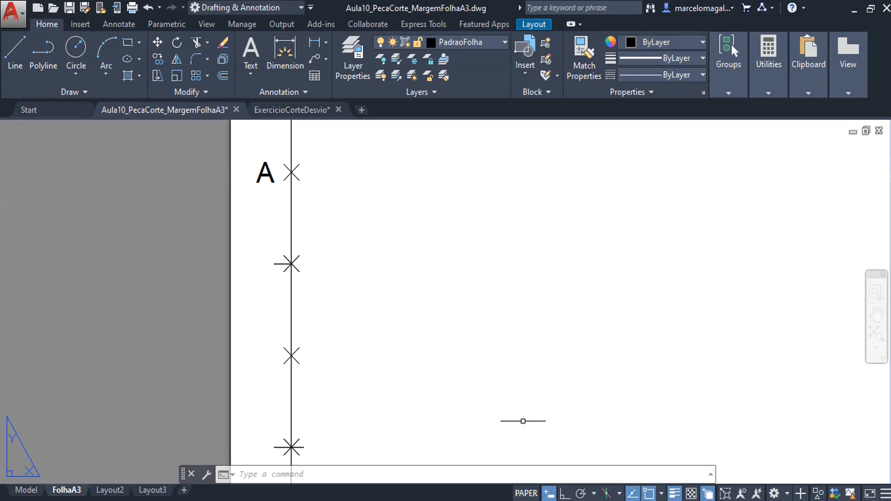
{"action": "left_click", "coordinate": [563, 494]}
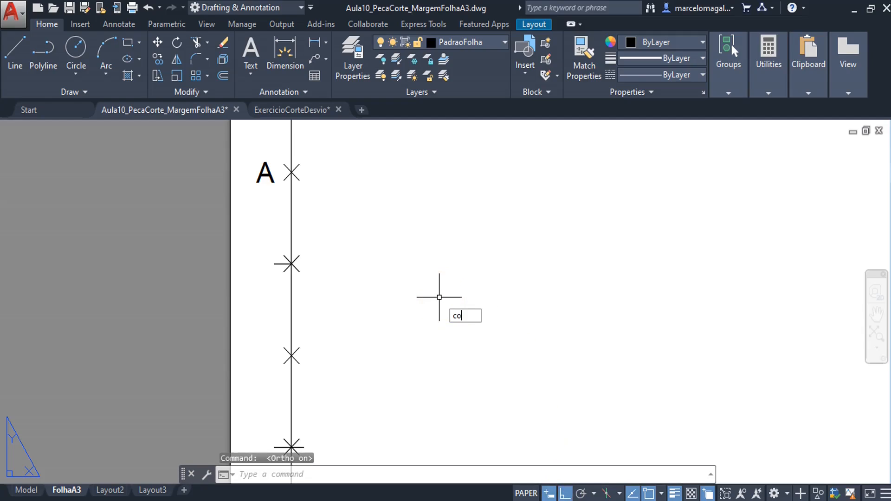
{"action": "type", "text": "co"}
{"action": "key", "text": "Return"}
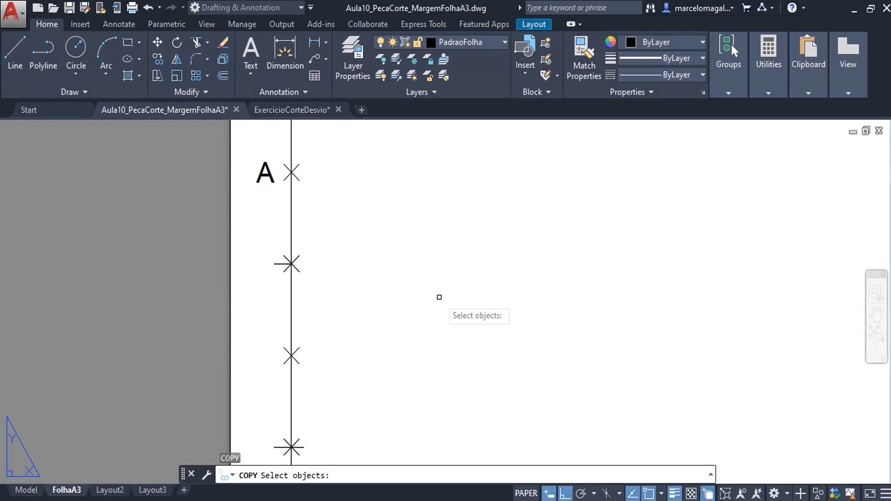
{"action": "left_click", "coordinate": [262, 173]}
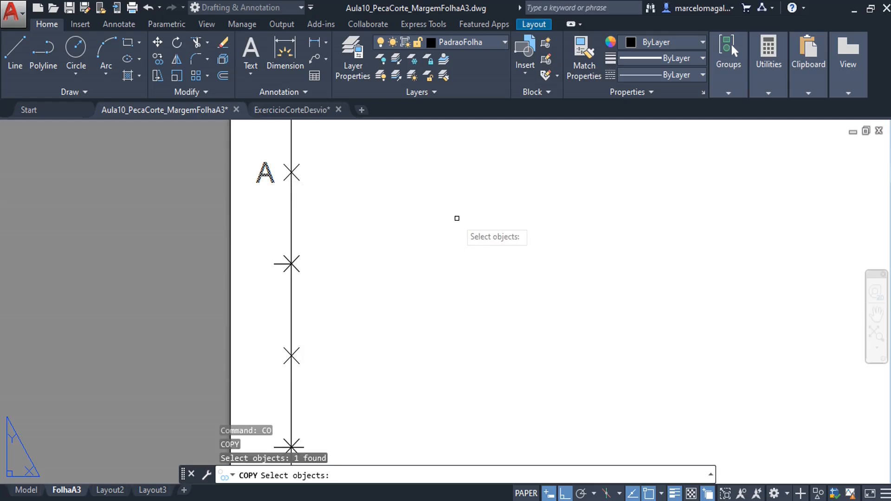
{"action": "key", "text": "Return"}
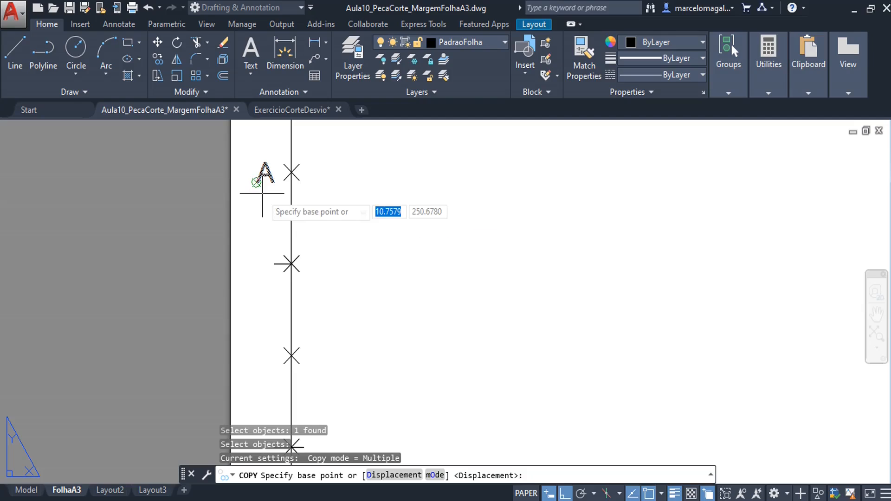
{"action": "left_click", "coordinate": [291, 172]}
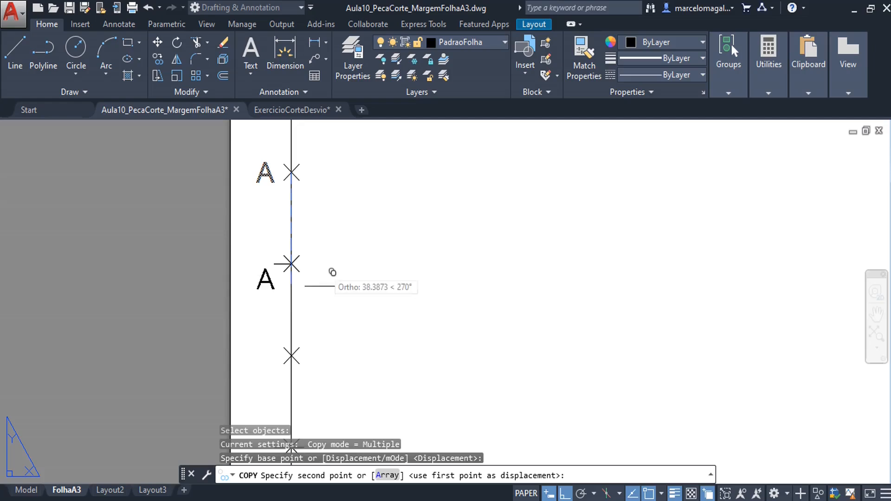
{"action": "left_click", "coordinate": [291, 357]}
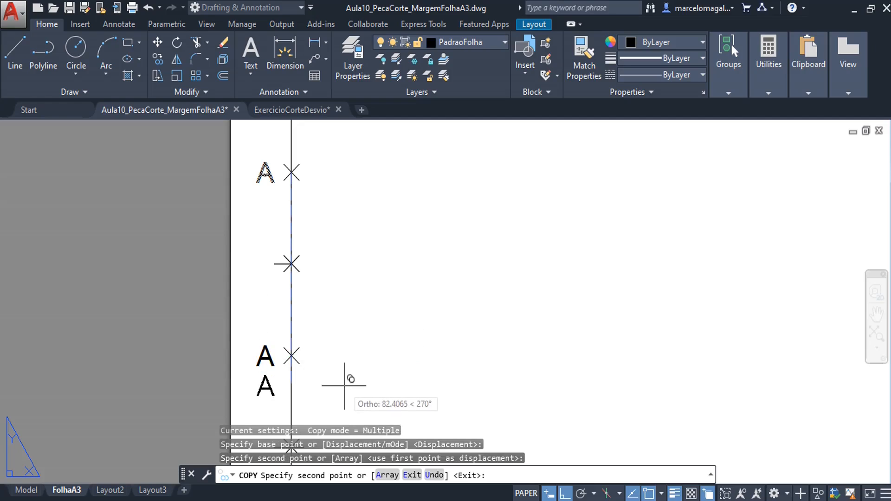
Place two more copies of the letter A beside the fifth and seventh division points of the frame's left line, then end the copying
{"action": "middle_click_drag", "start_coordinate": [344, 387], "coordinate": [348, 165]}
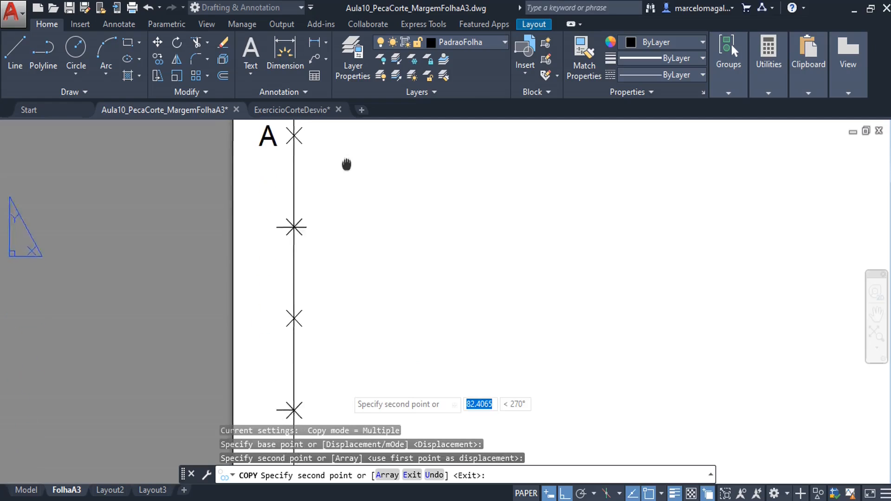
{"action": "left_click", "coordinate": [295, 304]}
{"action": "scroll", "coordinate": [346, 260], "scroll_direction": "down", "scroll_amount": 3}
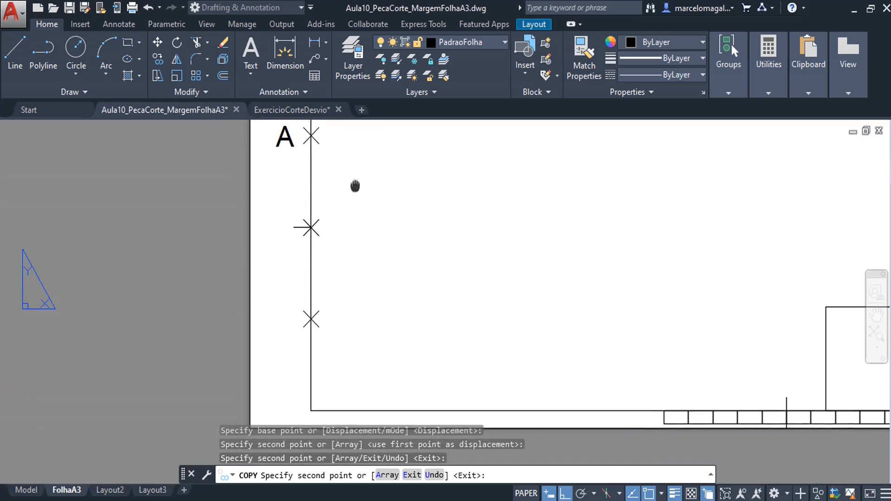
{"action": "left_click", "coordinate": [311, 317]}
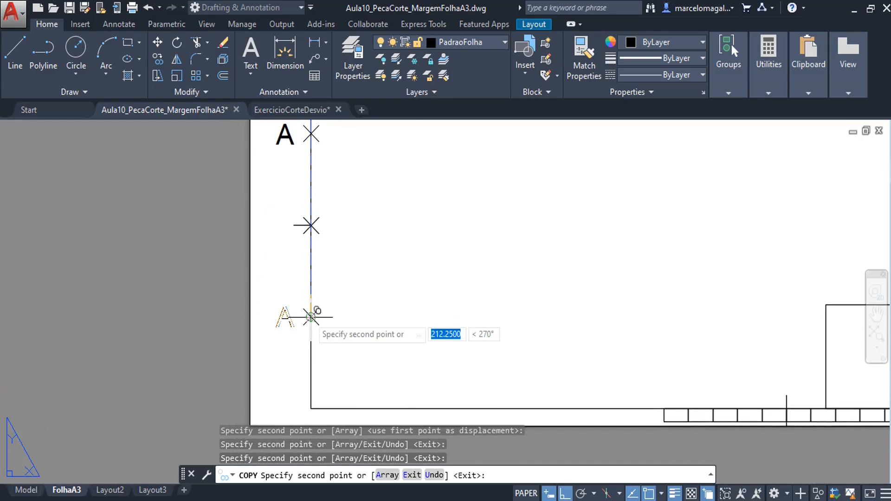
{"action": "key", "text": "Escape"}
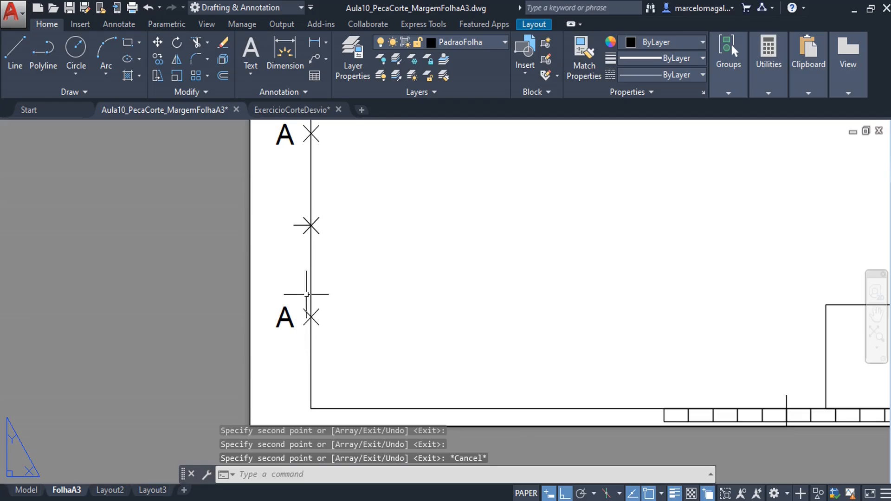
Change the second letter from the top in the left margin to B and finish the text
{"action": "middle_click_drag", "start_coordinate": [268, 215], "coordinate": [223, 341]}
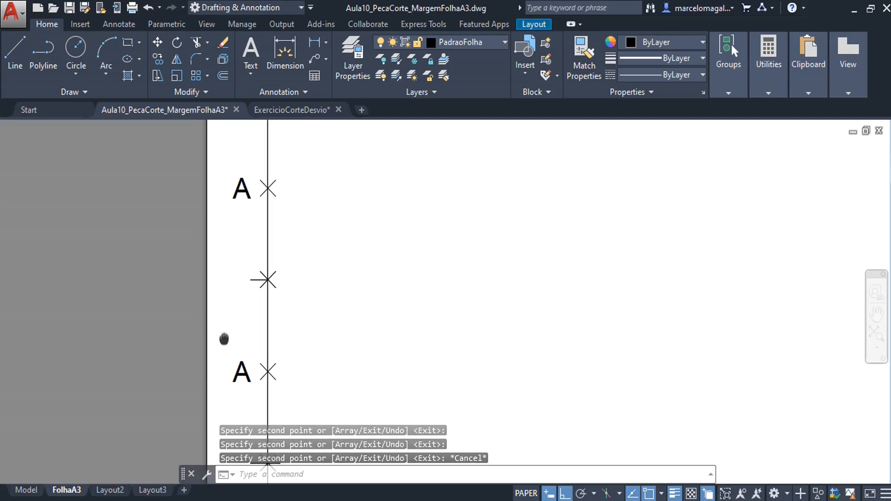
{"action": "double_click", "coordinate": [241, 373]}
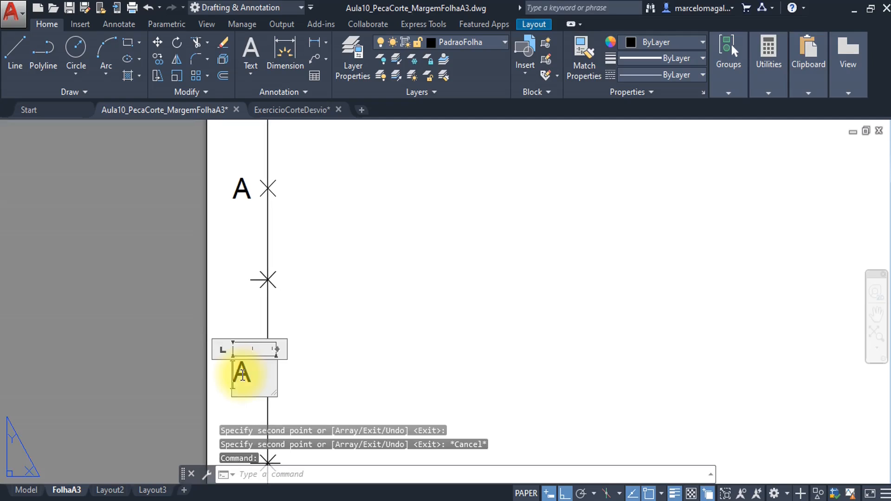
{"action": "left_click", "coordinate": [259, 375]}
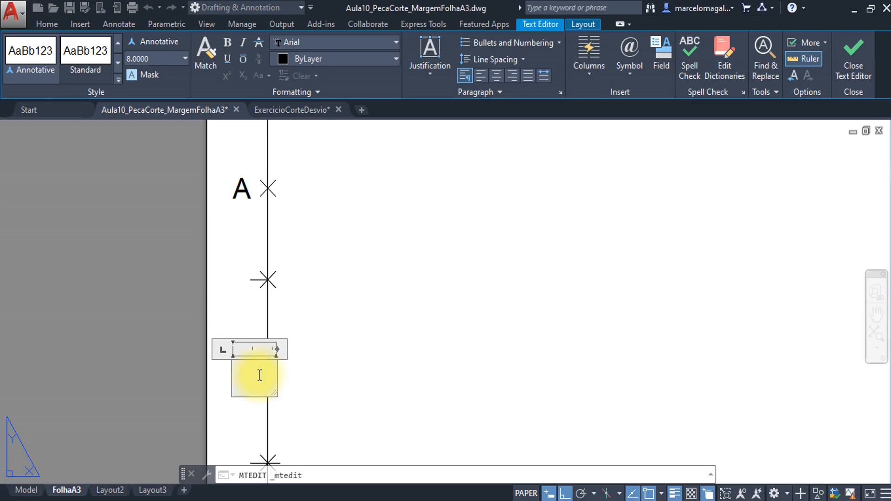
{"action": "type", "text": "B"}
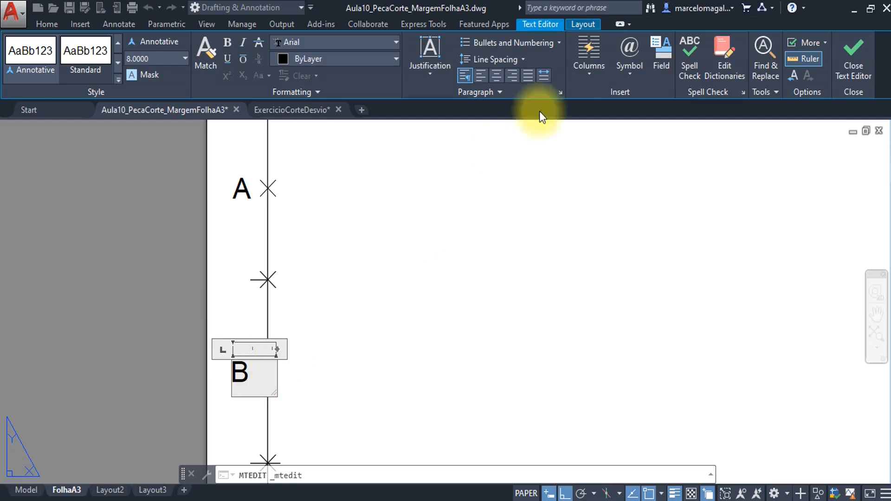
{"action": "left_click", "coordinate": [845, 66]}
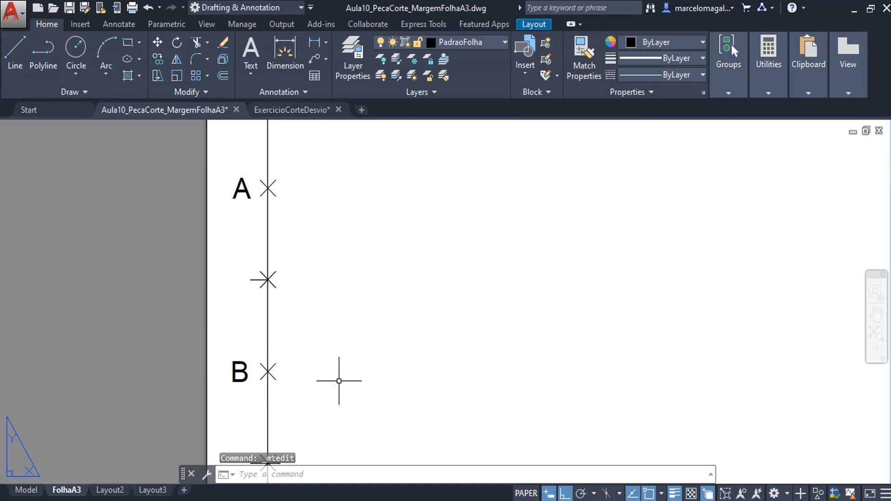
Change the third letter from the top in the left margin to C and finish the text
{"action": "middle_click_drag", "start_coordinate": [342, 378], "coordinate": [336, 137]}
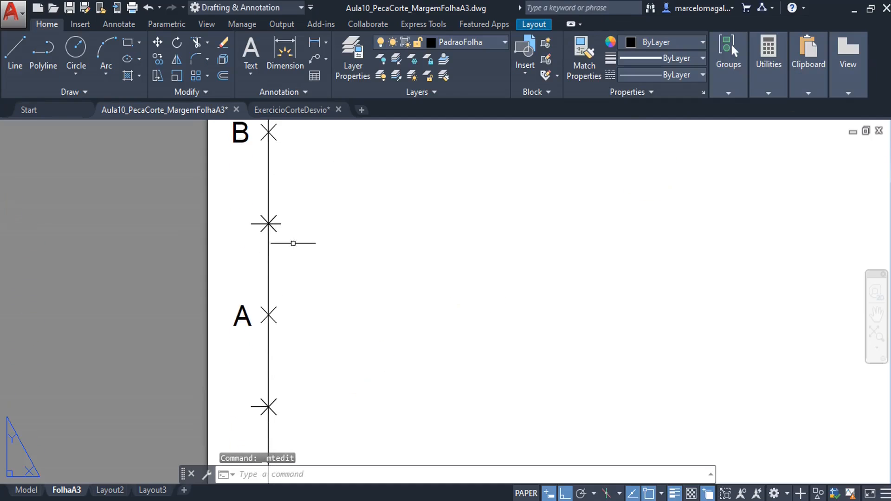
{"action": "left_click", "coordinate": [237, 322]}
{"action": "double_click", "coordinate": [258, 322]}
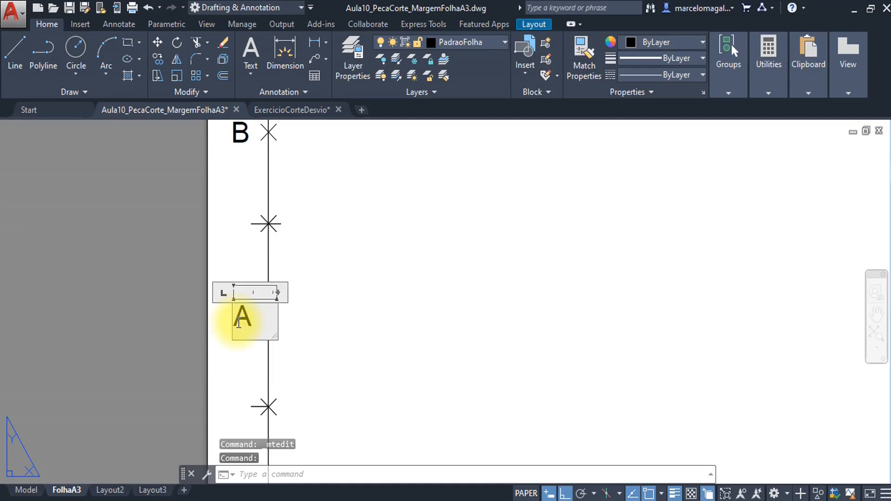
{"action": "left_click", "coordinate": [251, 318]}
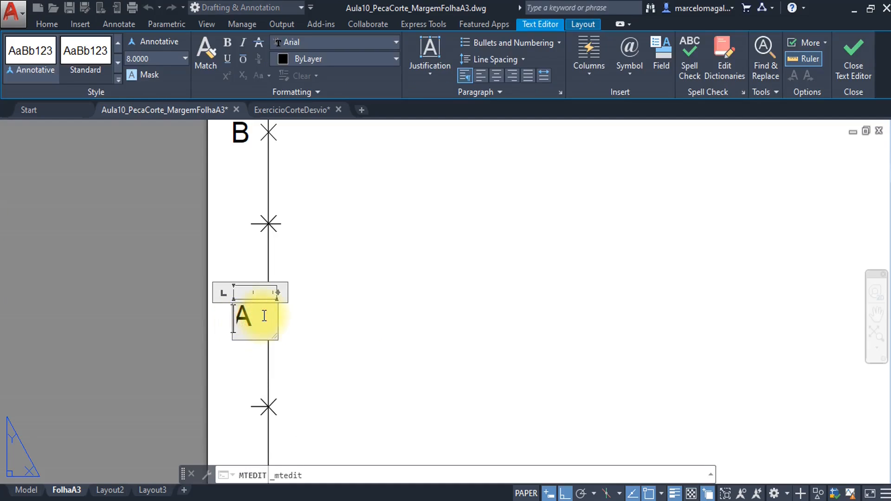
{"action": "key", "text": "Delete"}
{"action": "type", "text": "C"}
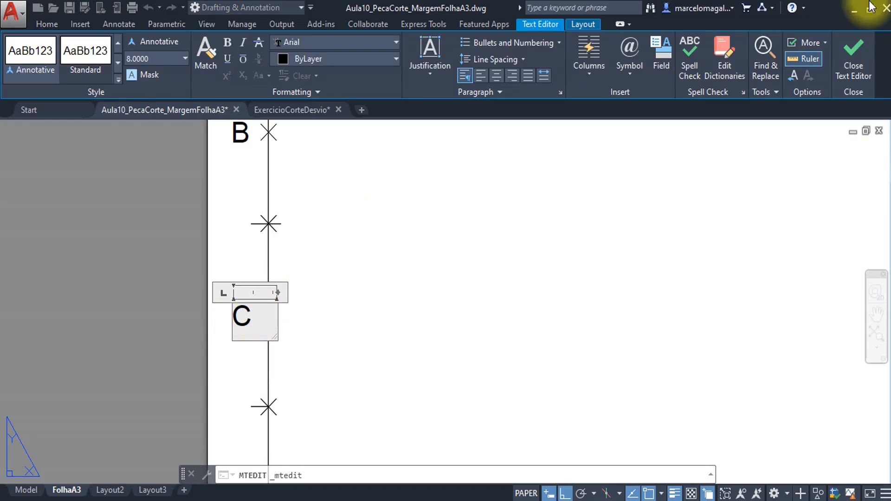
{"action": "left_click", "coordinate": [853, 65]}
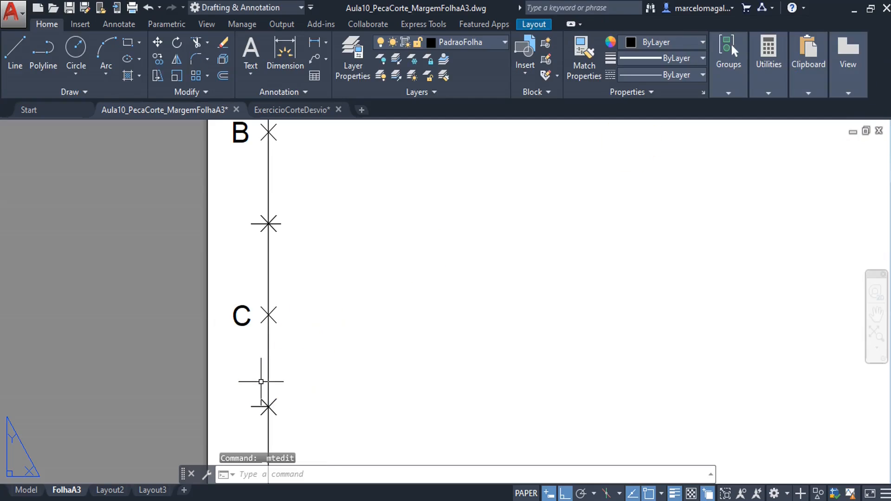
Change the lowest letter in the left margin to D and finish the text
{"action": "middle_click_drag", "start_coordinate": [258, 382], "coordinate": [257, 187]}
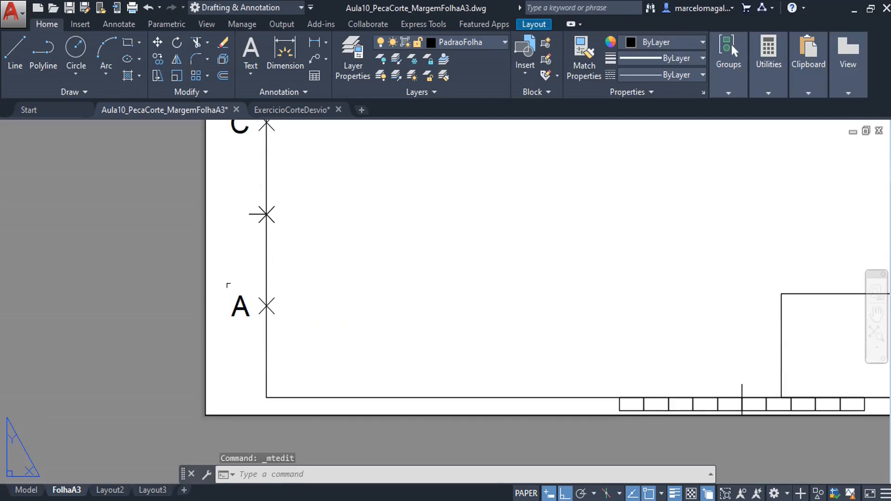
{"action": "double_click", "coordinate": [239, 309]}
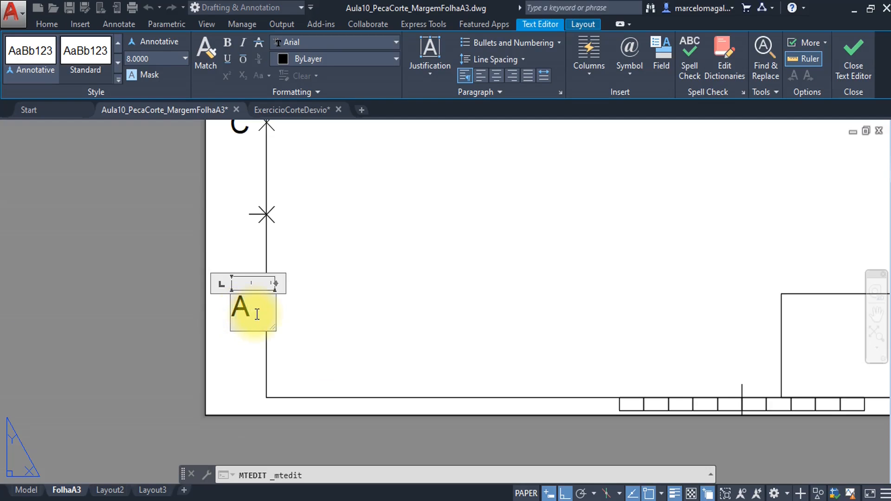
{"action": "key", "text": "BackSpace"}
{"action": "type", "text": "D"}
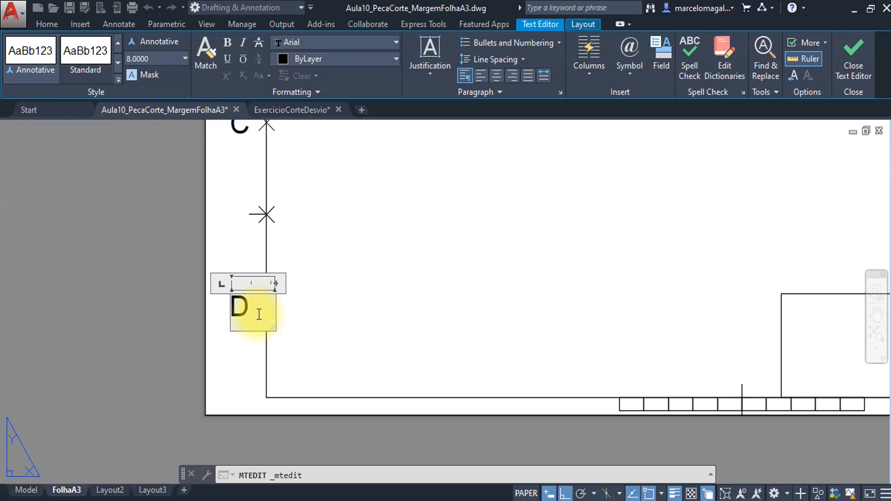
{"action": "left_click", "coordinate": [853, 58]}
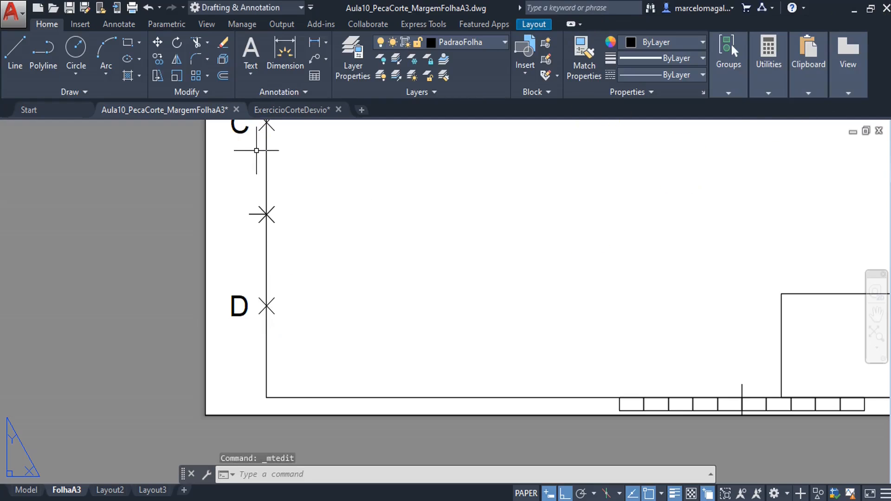
Examine the zone letters and division points along the sheet's left margin
{"action": "mouse_move", "coordinate": [258, 159]}
{"action": "middle_mouse_down"}
{"action": "mouse_move", "coordinate": [215, 360]}
{"action": "mouse_move", "coordinate": [224, 318]}
{"action": "mouse_move", "coordinate": [181, 327]}
{"action": "middle_mouse_up"}
{"action": "scroll", "coordinate": [215, 359], "scroll_direction": "down", "scroll_amount": 4}
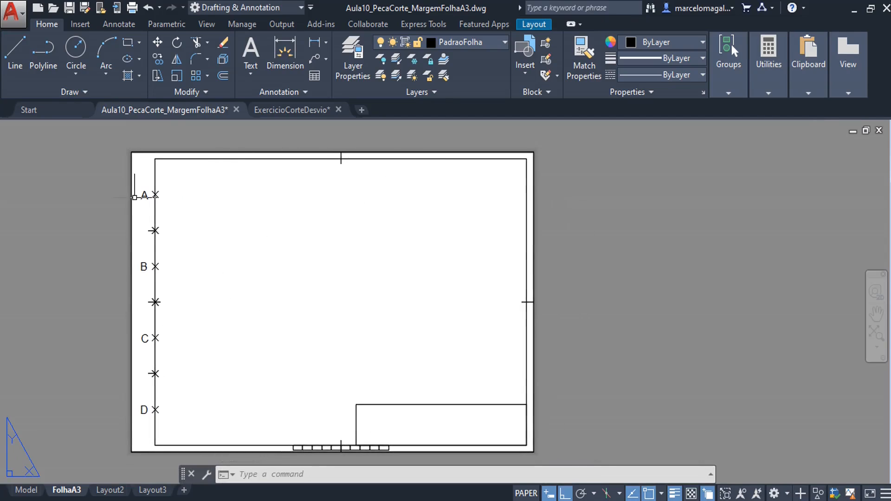
{"action": "scroll", "coordinate": [135, 198], "scroll_direction": "up", "scroll_amount": 2}
{"action": "mouse_move", "coordinate": [139, 200]}
{"action": "middle_mouse_down"}
{"action": "mouse_move", "coordinate": [169, 249]}
{"action": "mouse_move", "coordinate": [135, 186]}
{"action": "middle_mouse_up"}
{"action": "scroll", "coordinate": [171, 221], "scroll_direction": "up", "scroll_amount": 4}
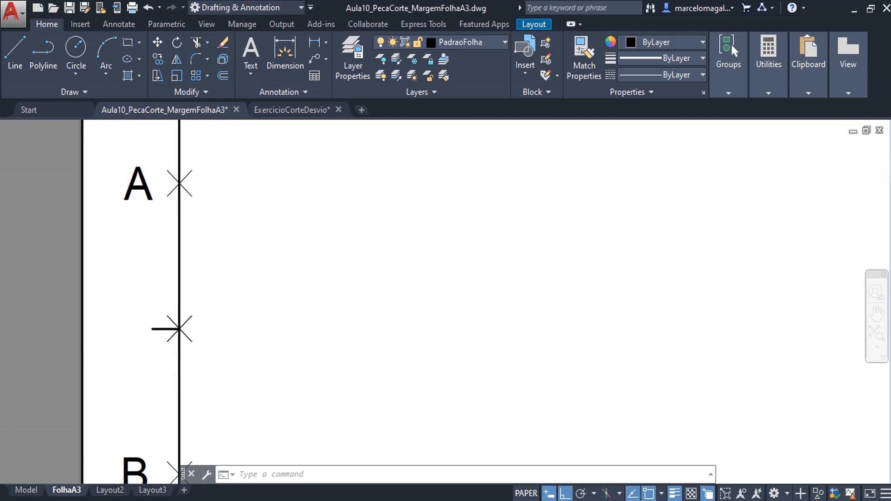
{"action": "scroll", "coordinate": [156, 235], "scroll_direction": "down", "scroll_amount": 3}
{"action": "middle_click_drag", "start_coordinate": [175, 249], "coordinate": [149, 196]}
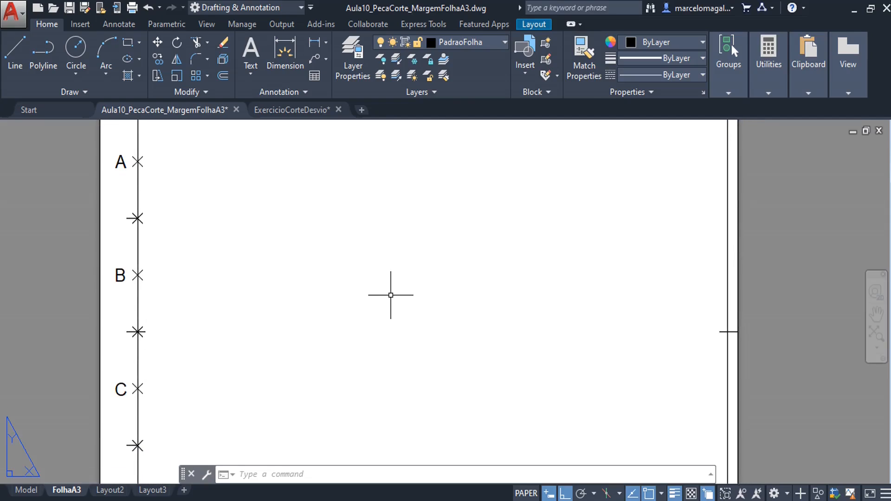
{"action": "middle_click_drag", "start_coordinate": [392, 295], "coordinate": [366, 237]}
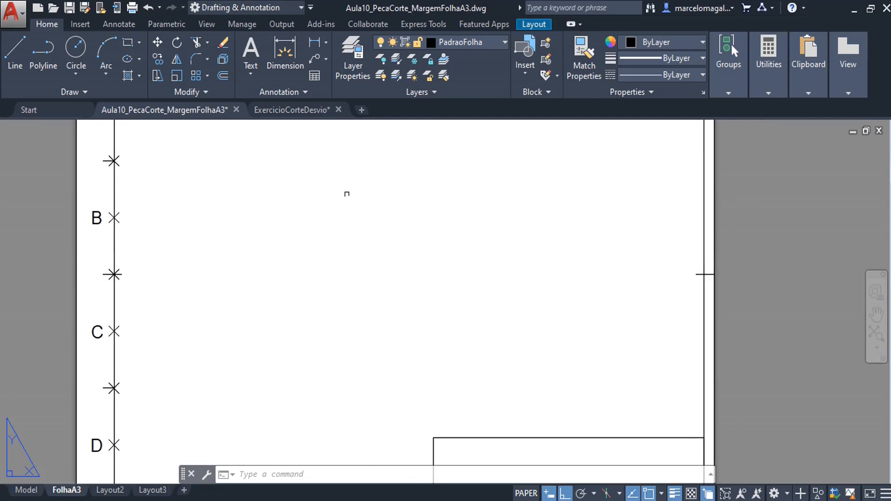
Change the point style to the blank marker to hide the crosses at the division points
{"action": "left_click", "coordinate": [729, 96]}
{"action": "left_click", "coordinate": [765, 94]}
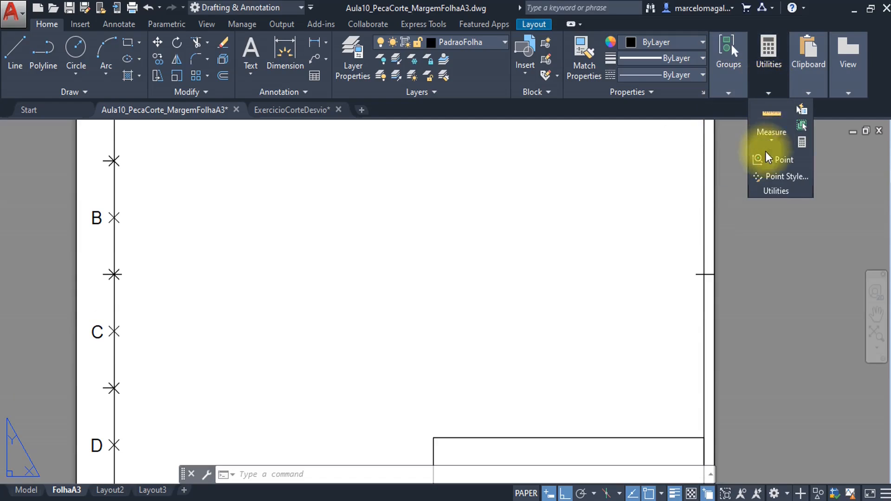
{"action": "left_click", "coordinate": [779, 180]}
{"action": "left_click", "coordinate": [413, 173]}
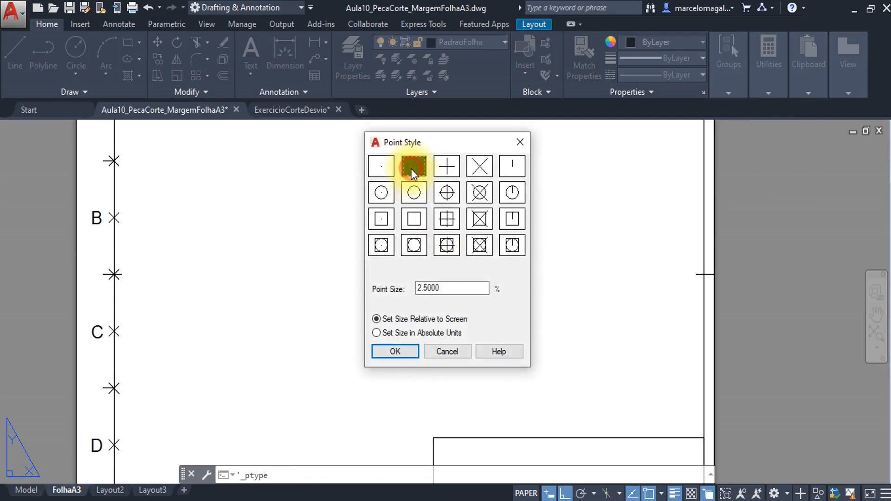
{"action": "left_click", "coordinate": [397, 352]}
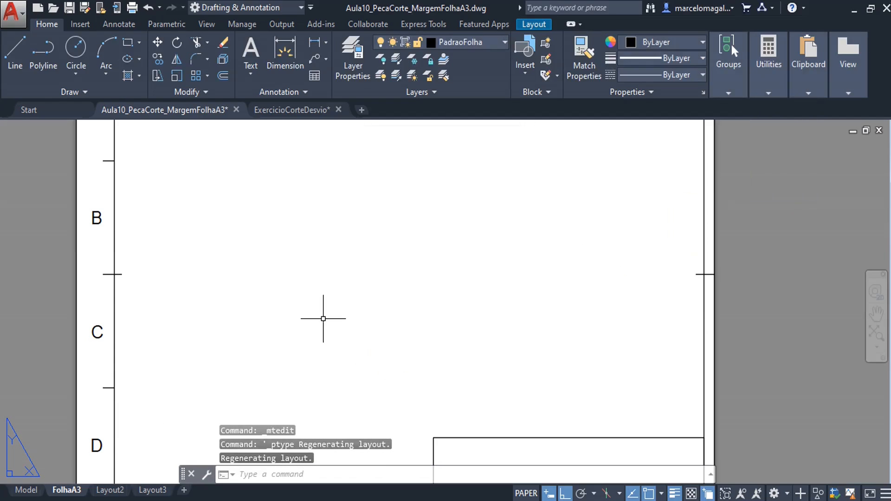
{"action": "scroll", "coordinate": [307, 303], "scroll_direction": "down", "scroll_amount": 1}
{"action": "middle_click_drag", "start_coordinate": [307, 303], "coordinate": [318, 304]}
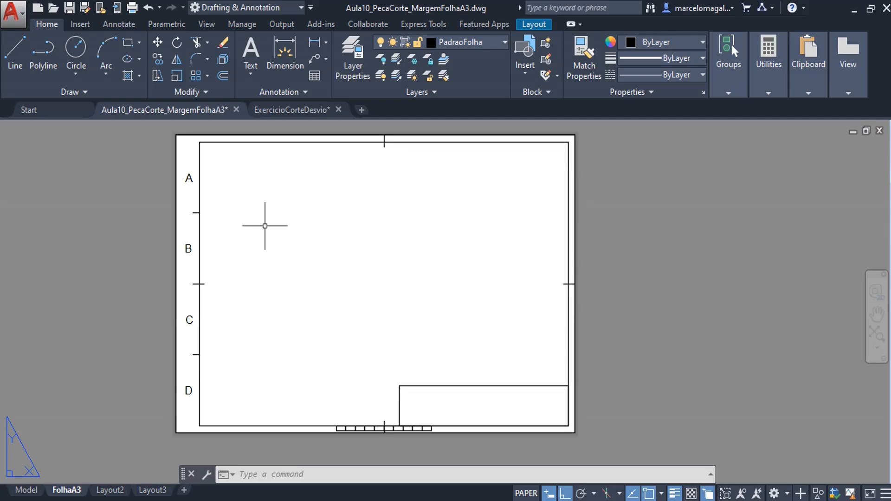
{"action": "type", "text": "mi"}
{"action": "key", "text": "Return"}
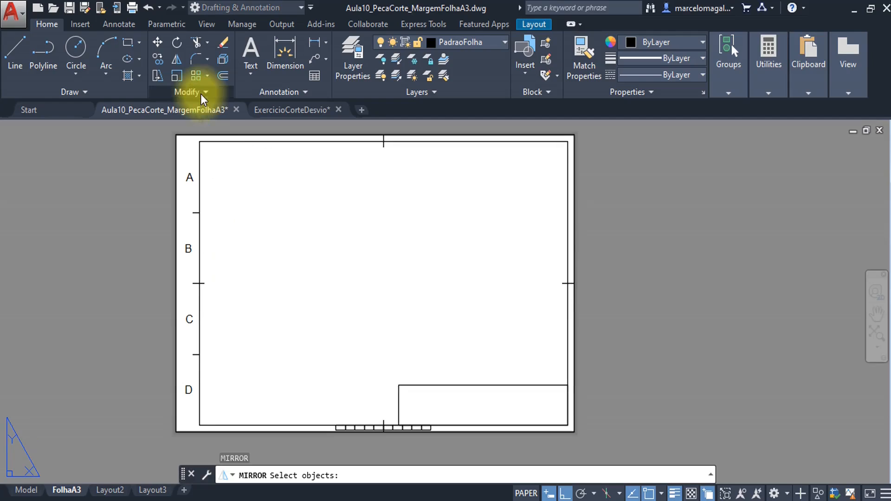
{"action": "left_click", "coordinate": [189, 176]}
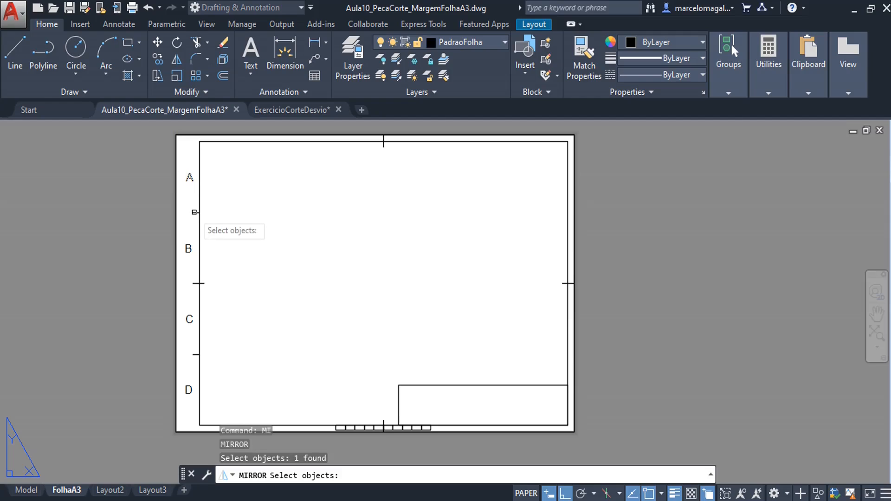
{"action": "left_click", "coordinate": [195, 212]}
{"action": "left_click", "coordinate": [189, 248]}
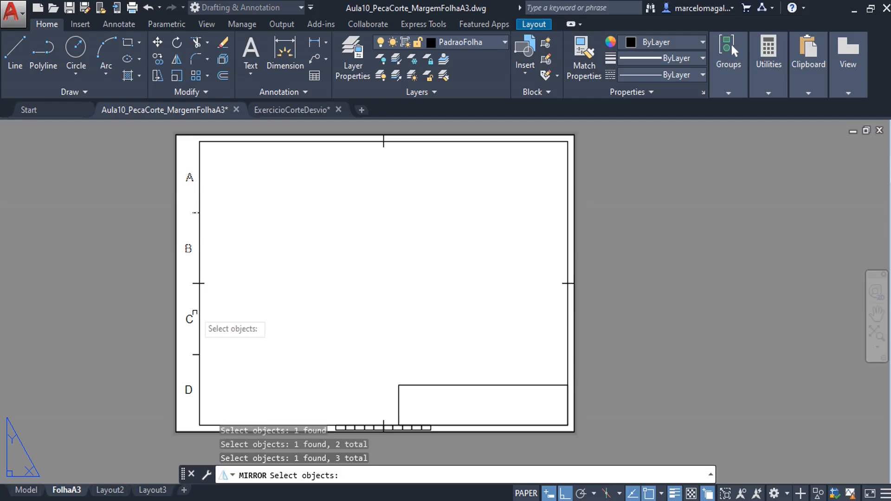
{"action": "left_click", "coordinate": [190, 318]}
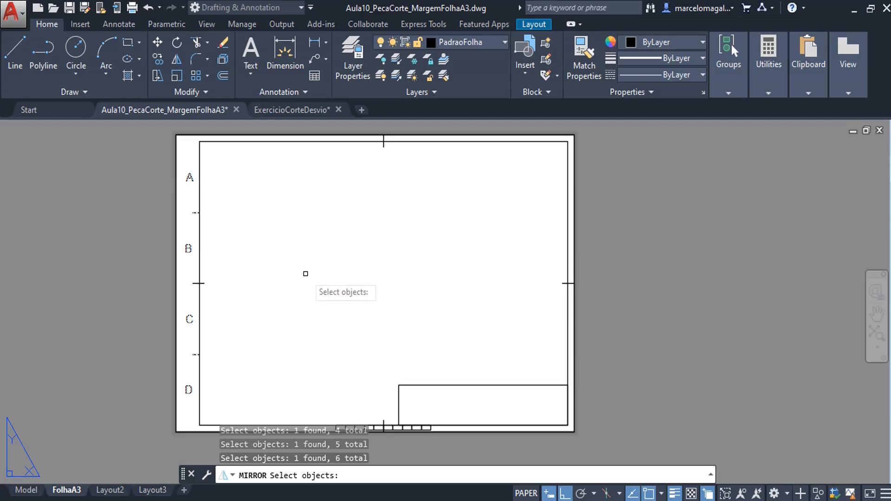
{"action": "key", "text": "Return"}
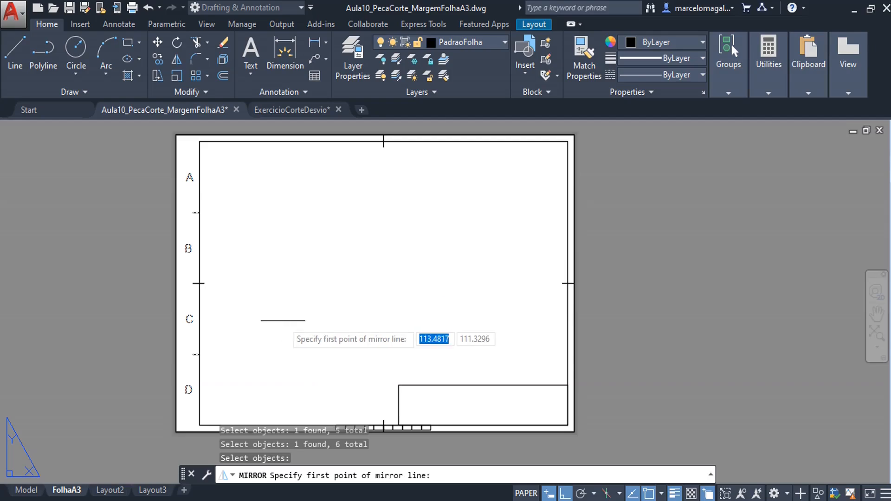
{"action": "middle_click_drag", "start_coordinate": [273, 291], "coordinate": [248, 298]}
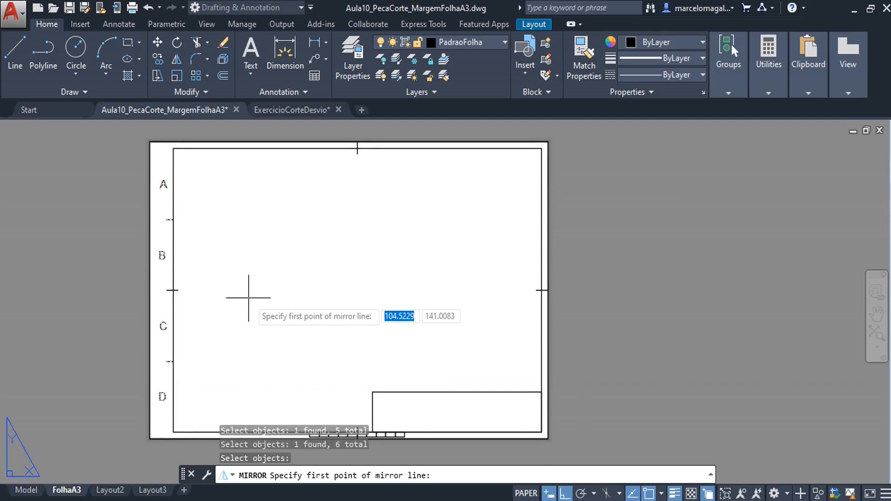
{"action": "scroll", "coordinate": [259, 302], "scroll_direction": "up", "scroll_amount": 2}
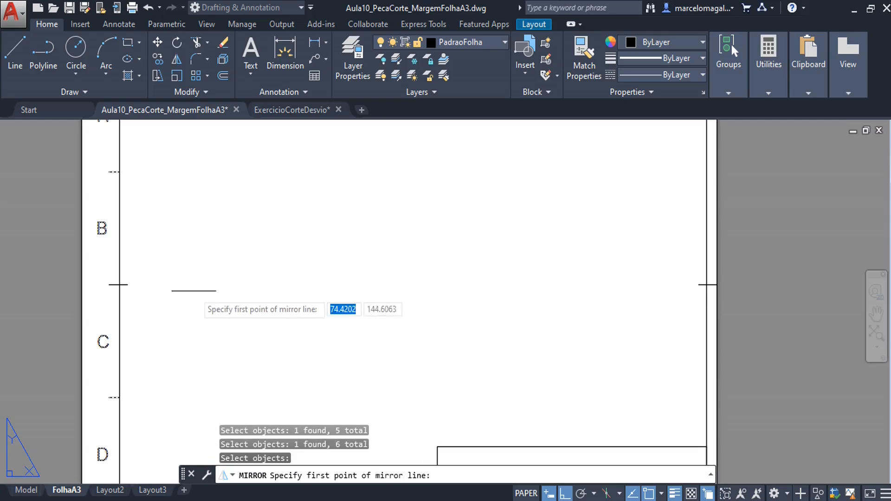
{"action": "middle_click_drag", "start_coordinate": [251, 304], "coordinate": [250, 322]}
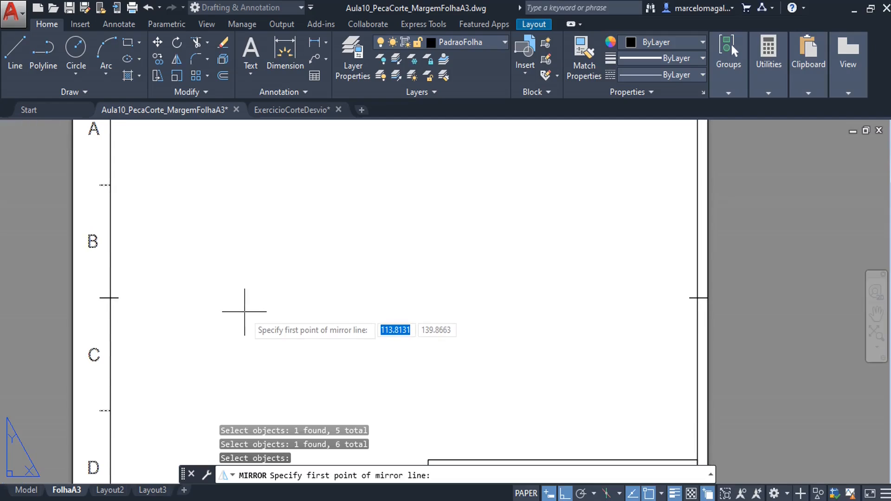
{"action": "type", "text": "mid"}
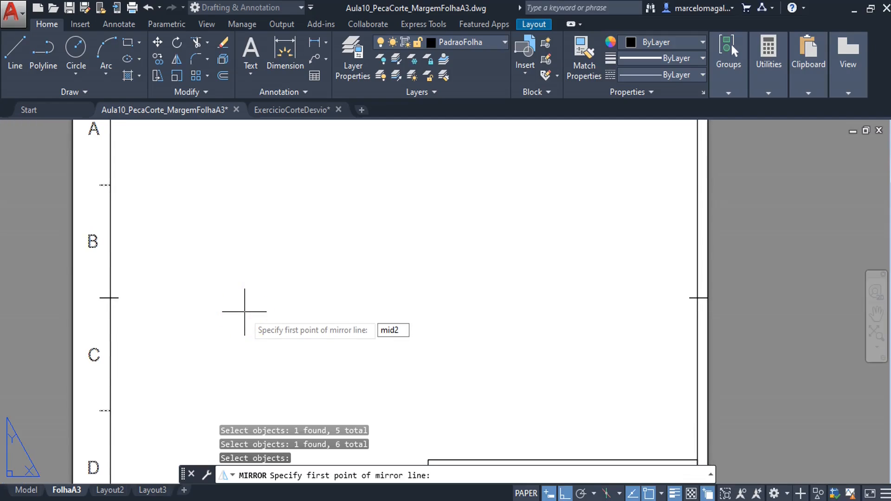
{"action": "type", "text": "2"}
{"action": "key", "text": "Return"}
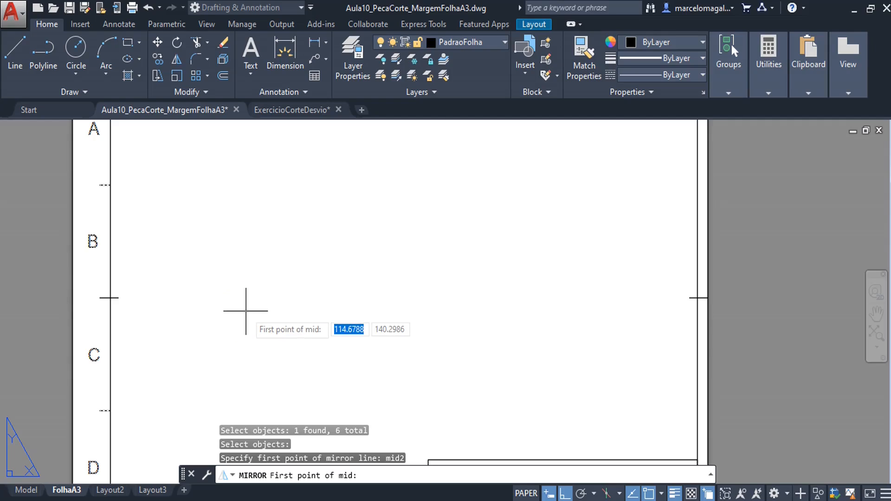
{"action": "left_click", "coordinate": [110, 298]}
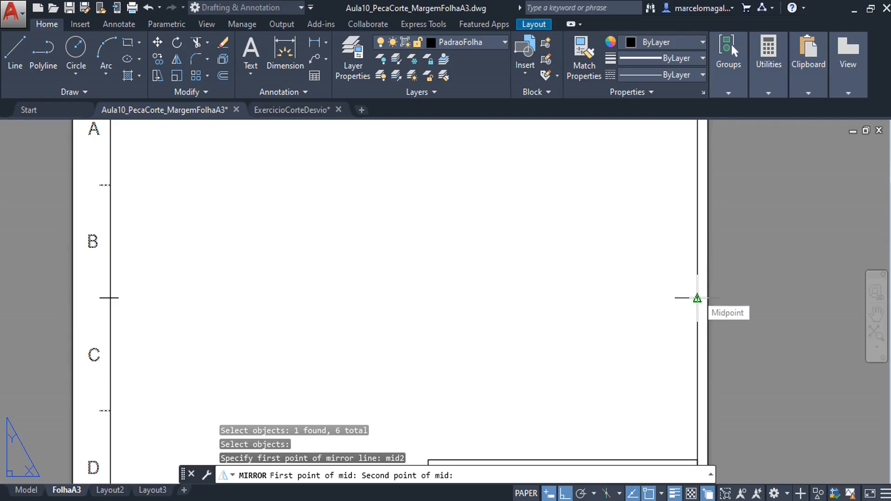
{"action": "left_click", "coordinate": [697, 298]}
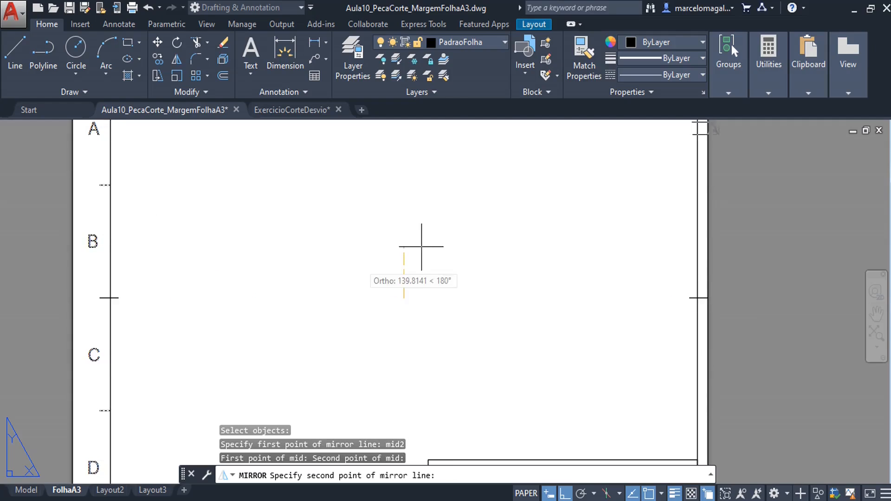
{"action": "scroll", "coordinate": [570, 292], "scroll_direction": "down", "scroll_amount": 5}
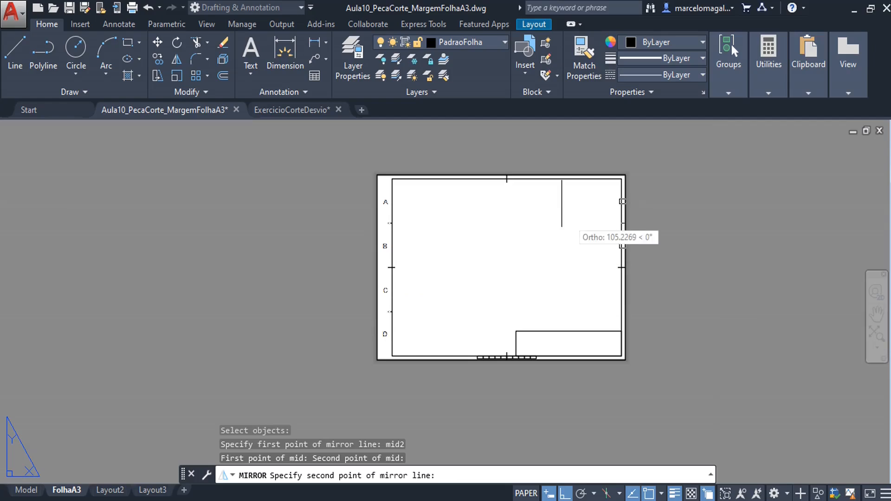
{"action": "scroll", "coordinate": [560, 197], "scroll_direction": "up", "scroll_amount": 4}
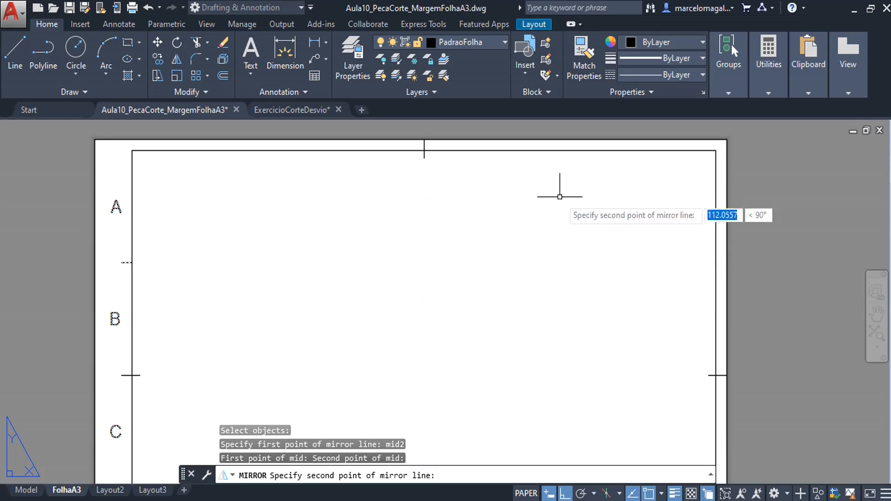
{"action": "key", "text": "Escape"}
Reduce the text height of the zone letter A in the left margin to 6 and finish the text
{"action": "scroll", "coordinate": [108, 191], "scroll_direction": "up", "scroll_amount": 2}
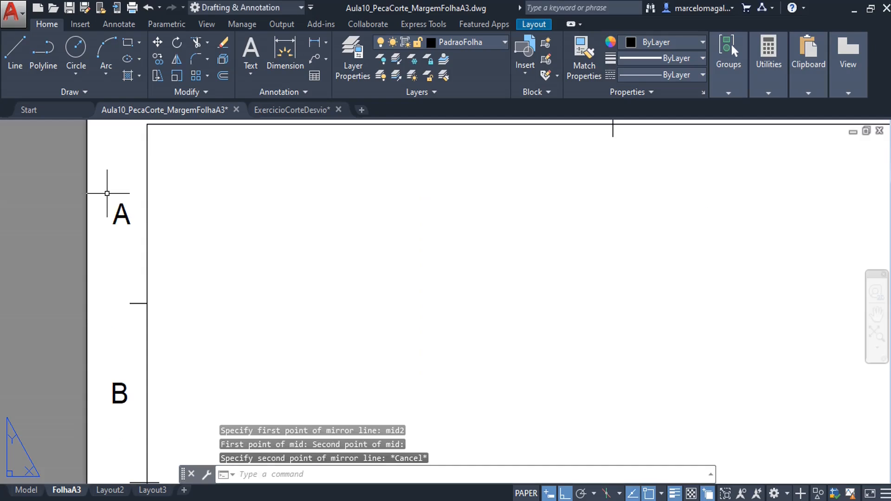
{"action": "left_click", "coordinate": [123, 216]}
{"action": "double_click", "coordinate": [129, 222]}
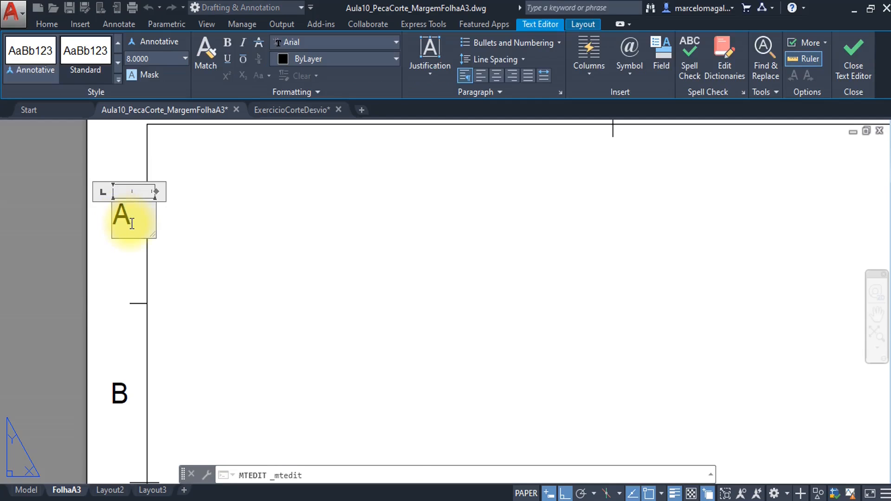
{"action": "left_click_drag", "start_coordinate": [130, 218], "coordinate": [116, 218]}
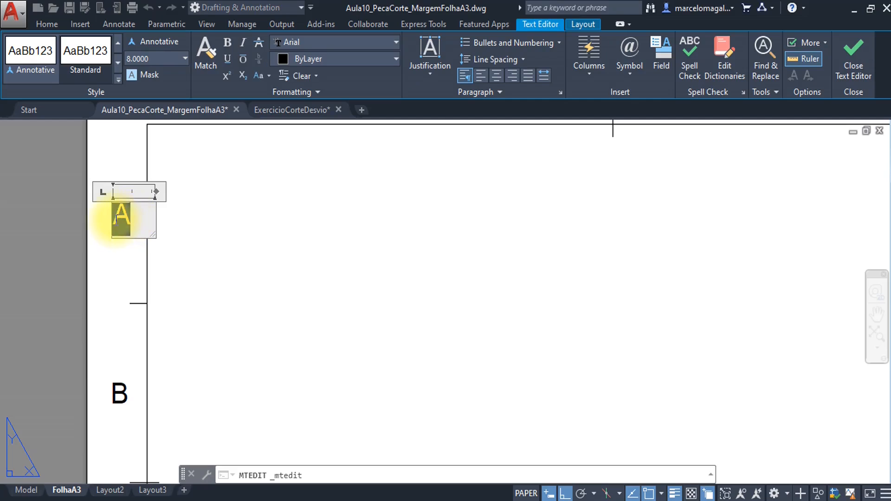
{"action": "left_click", "coordinate": [155, 59]}
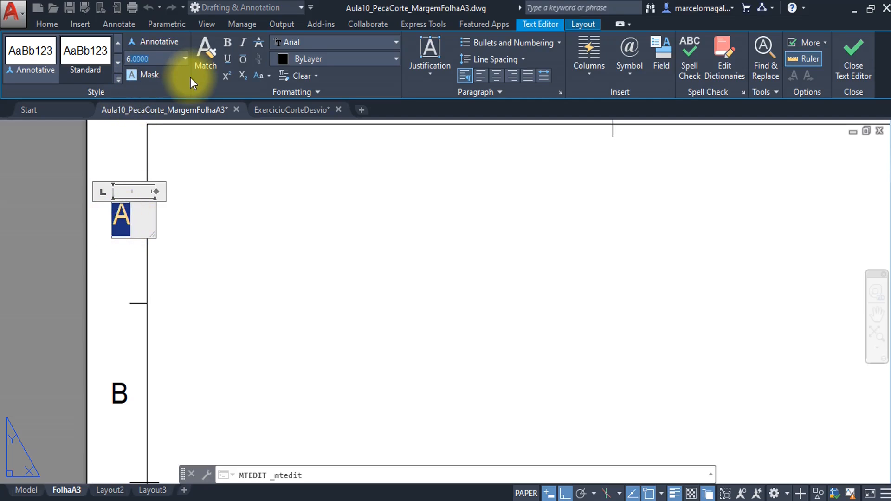
{"action": "type", "text": "6.0000"}
{"action": "key", "text": "Return"}
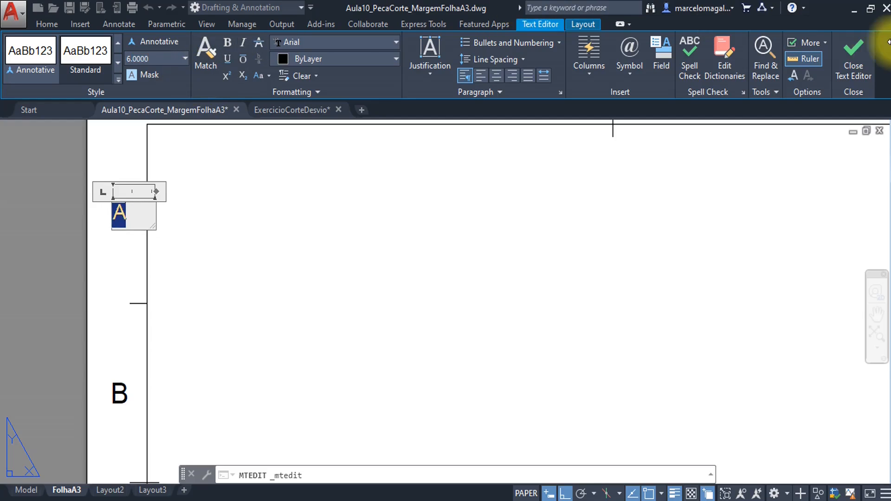
{"action": "left_click", "coordinate": [850, 61]}
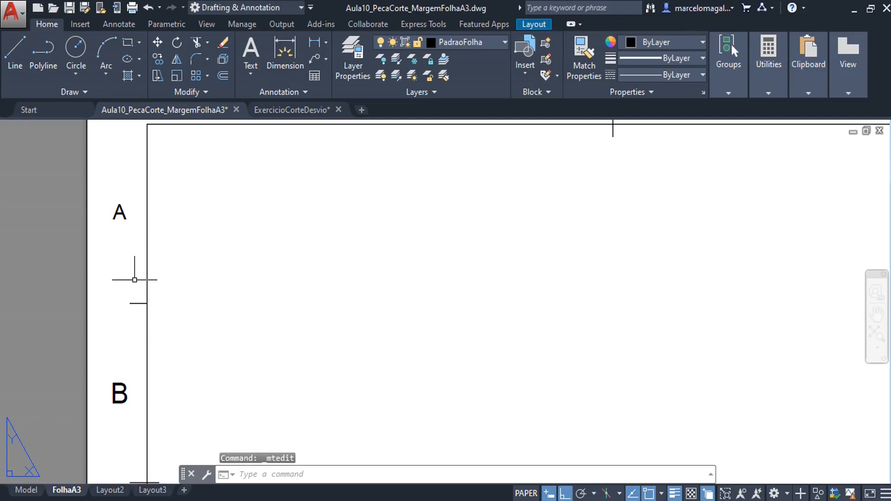
Match the properties of the zone letter A onto the letters B, C and D in the left margin
{"action": "middle_click_drag", "start_coordinate": [135, 280], "coordinate": [131, 260]}
{"action": "scroll", "coordinate": [132, 261], "scroll_direction": "down", "scroll_amount": 4}
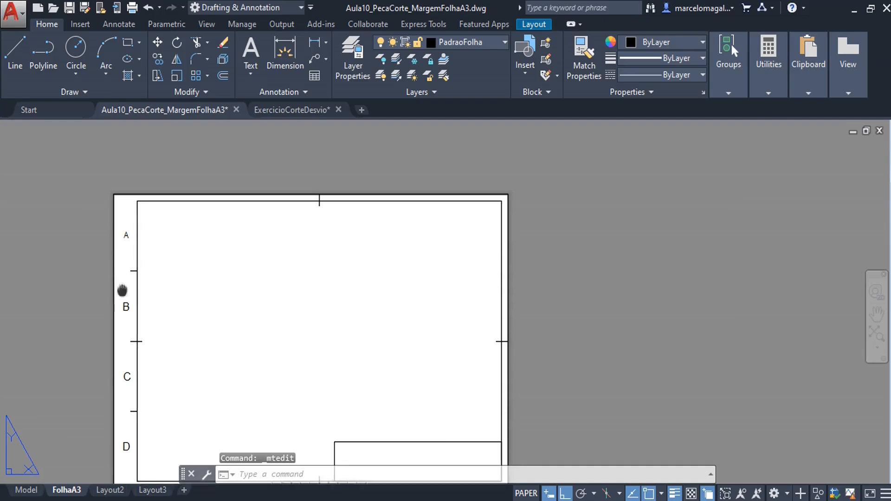
{"action": "middle_click_drag", "start_coordinate": [122, 290], "coordinate": [119, 246]}
{"action": "scroll", "coordinate": [130, 248], "scroll_direction": "up", "scroll_amount": 3}
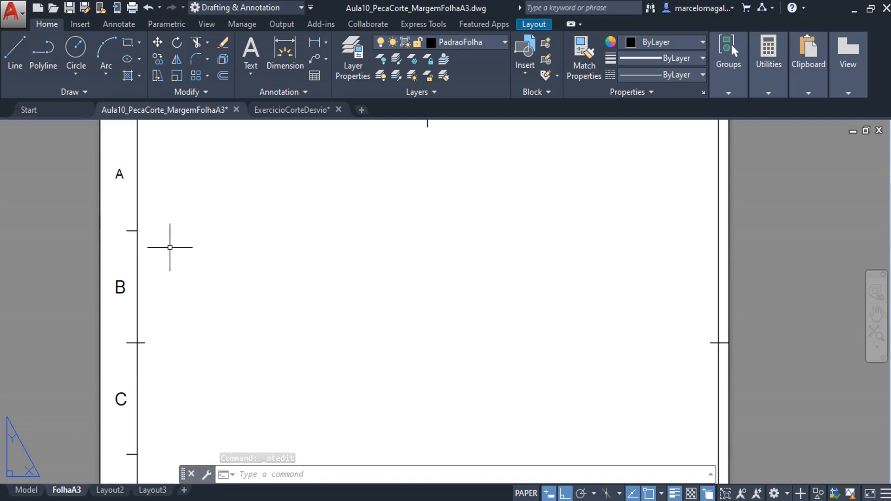
{"action": "type", "text": "MA"}
{"action": "key", "text": "BackSpace"}
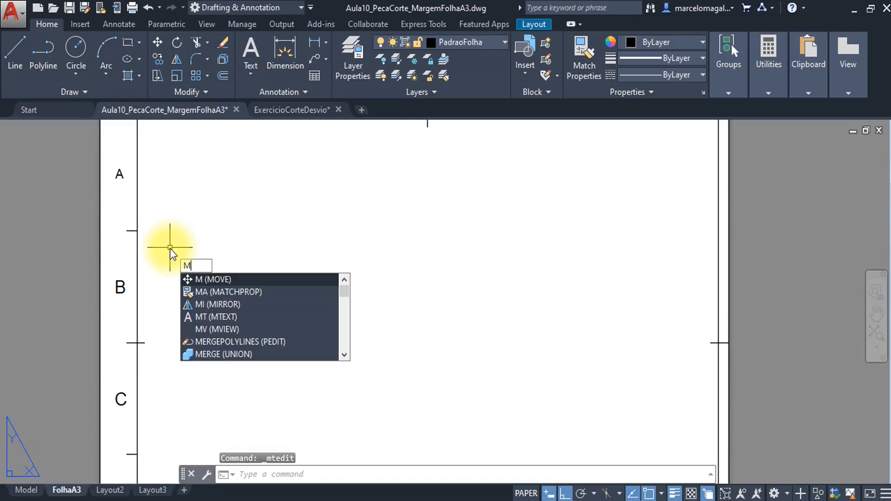
{"action": "type", "text": "A"}
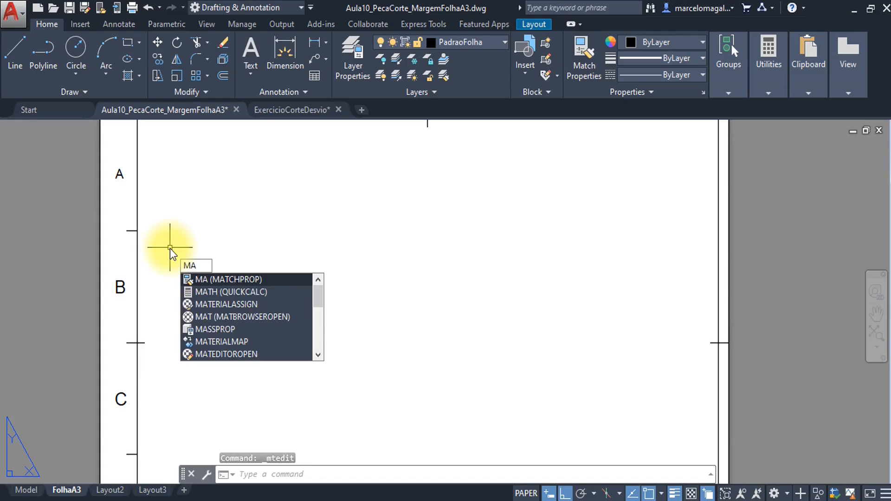
{"action": "key", "text": "Return"}
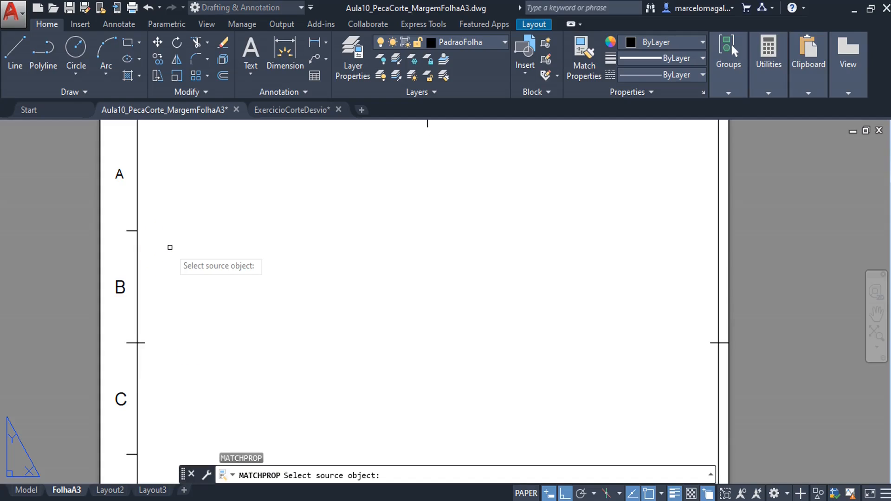
{"action": "left_click", "coordinate": [120, 175]}
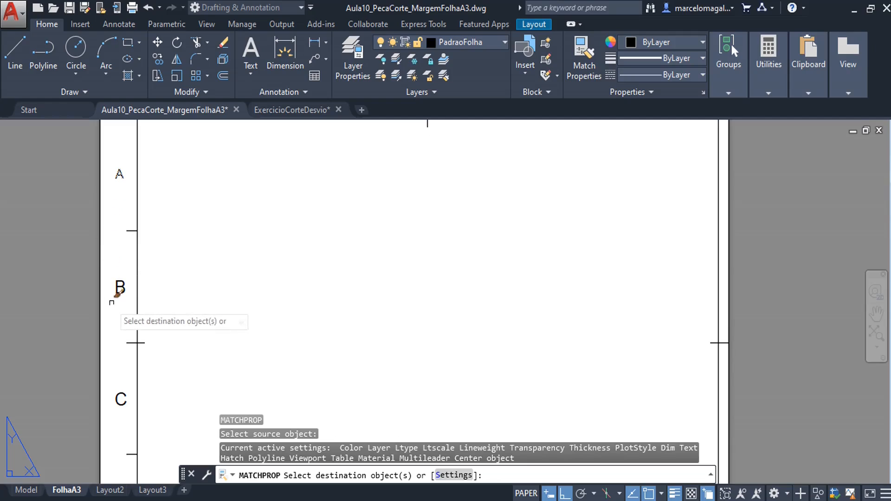
{"action": "left_click", "coordinate": [120, 287]}
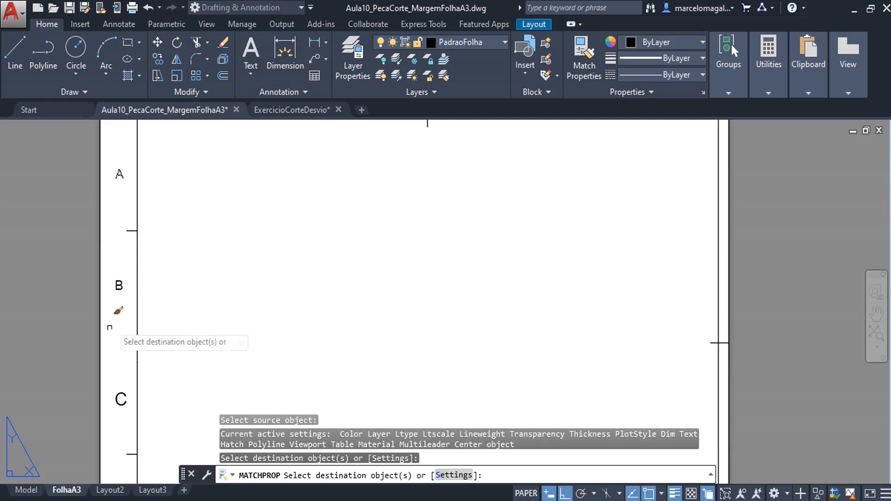
{"action": "left_click", "coordinate": [117, 406]}
{"action": "middle_click_drag", "start_coordinate": [119, 424], "coordinate": [122, 293]}
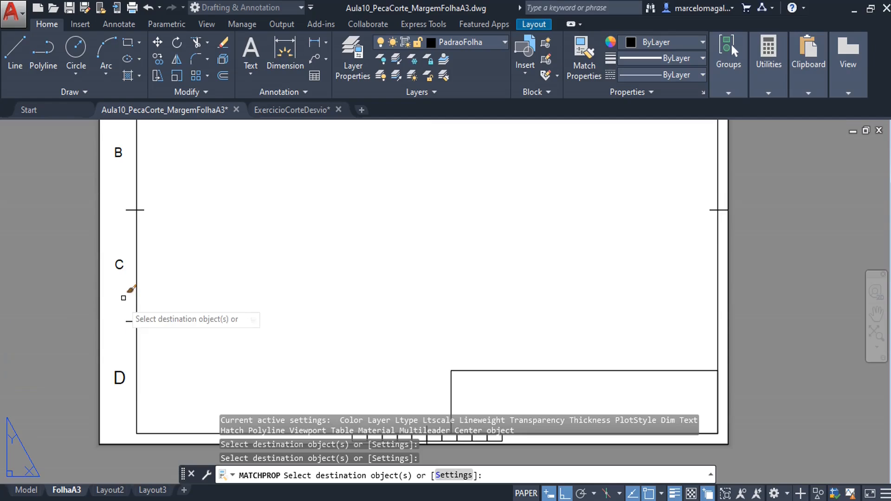
{"action": "left_click", "coordinate": [118, 376]}
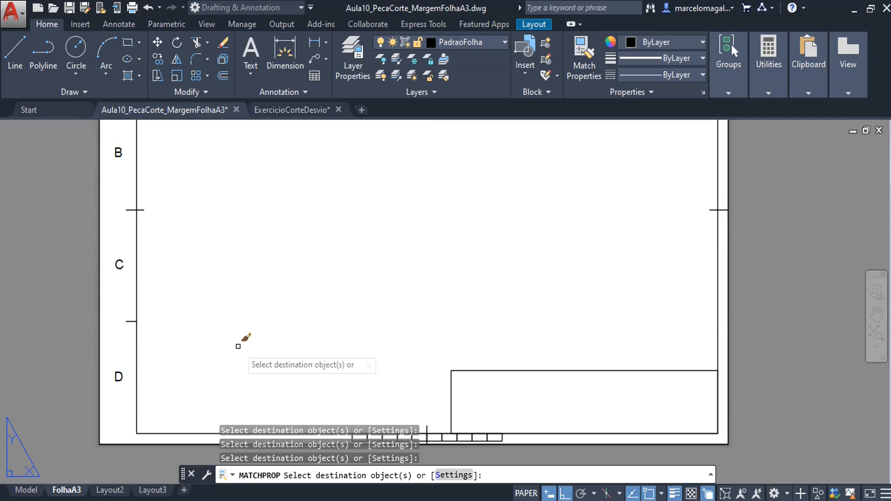
{"action": "key", "text": "Escape"}
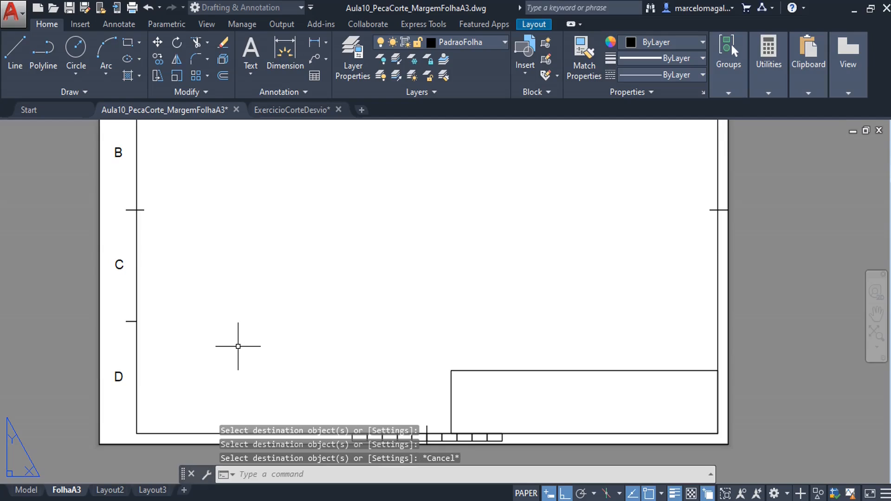
Start moving the zone letters in the sheet's left margin
{"action": "middle_click_drag", "start_coordinate": [229, 291], "coordinate": [229, 407]}
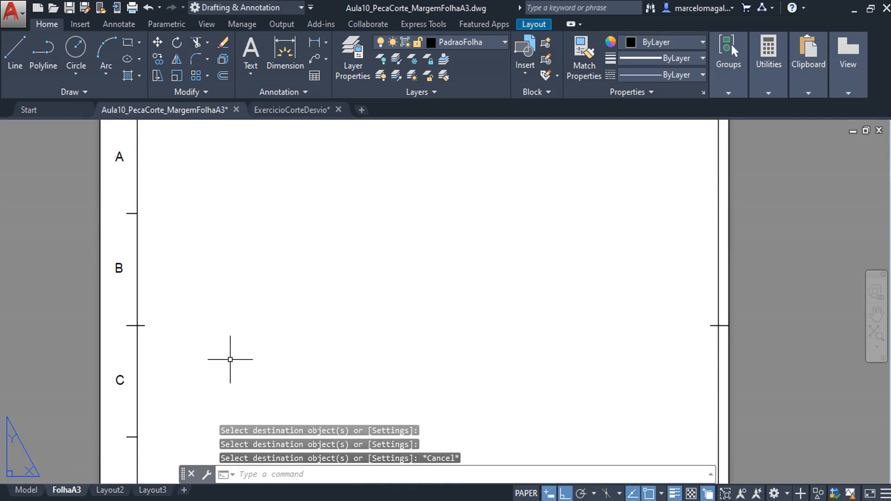
{"action": "scroll", "coordinate": [230, 358], "scroll_direction": "down", "scroll_amount": 3}
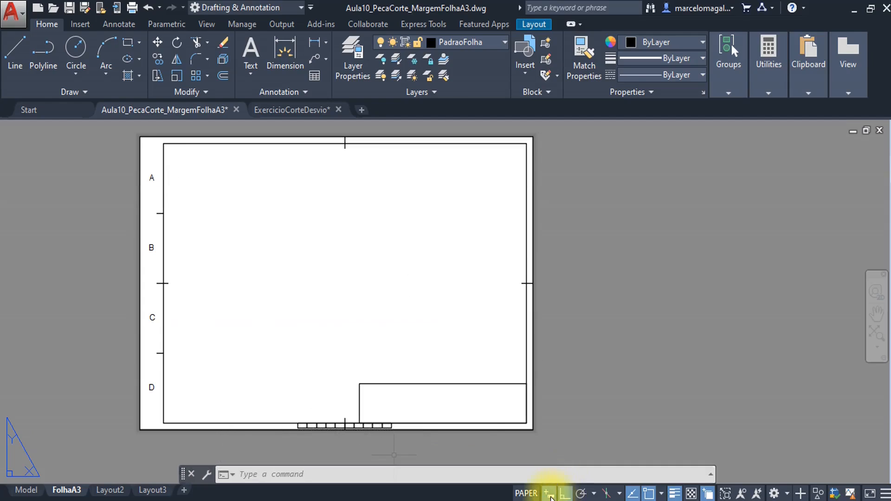
{"action": "key", "text": "Return"}
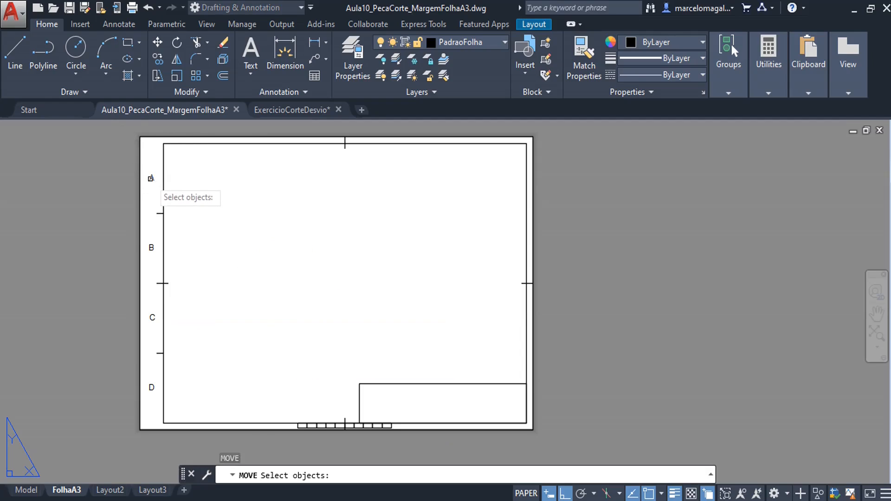
Move the zone letters A, B, C and D in the sheet's left margin about 5.6 units horizontally toward the frame
{"action": "left_click", "coordinate": [151, 176]}
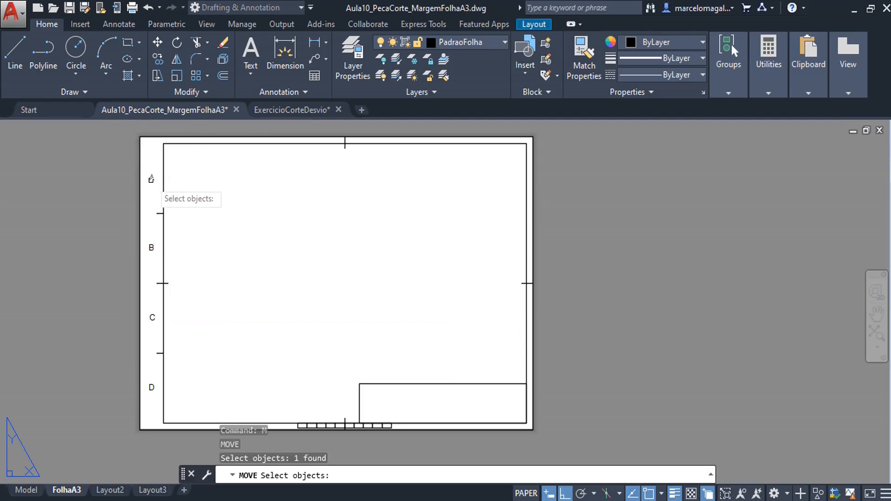
{"action": "left_click", "coordinate": [151, 248]}
{"action": "left_click", "coordinate": [152, 317]}
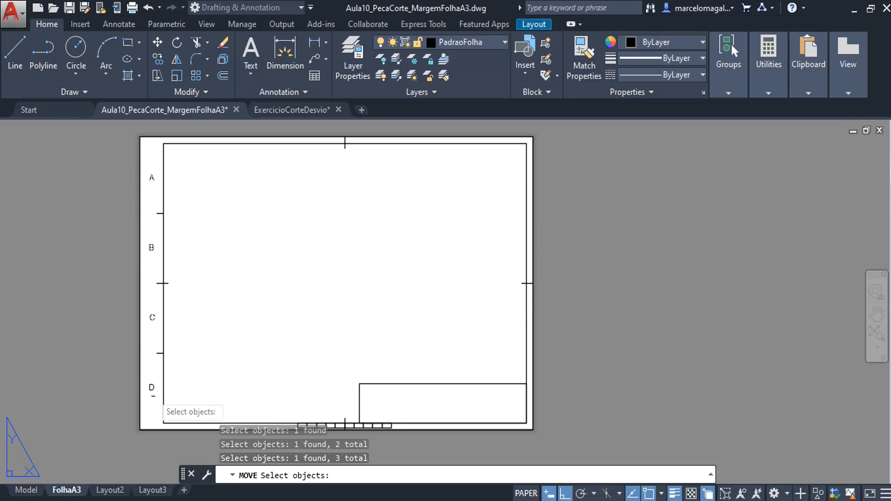
{"action": "left_click", "coordinate": [152, 387]}
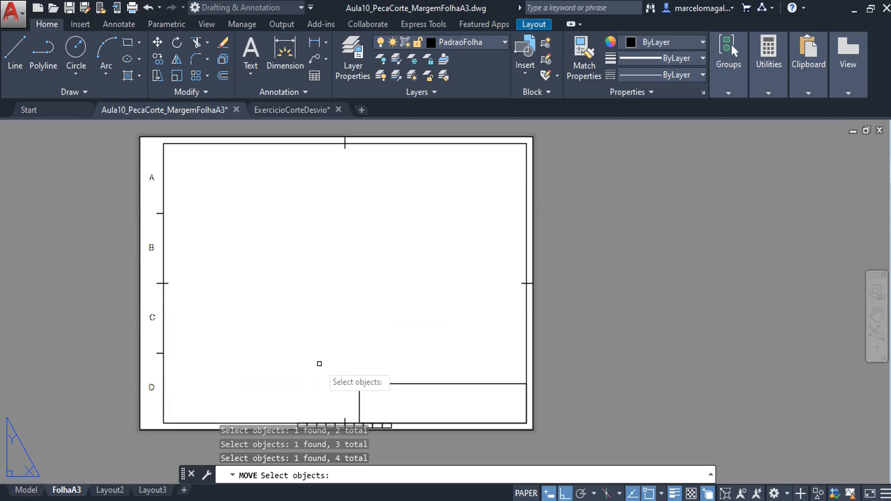
{"action": "key", "text": "Return"}
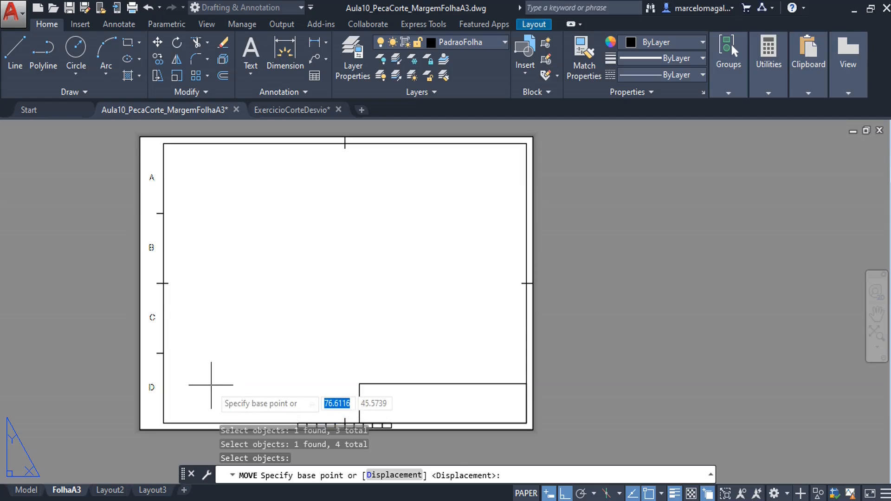
{"action": "left_click", "coordinate": [212, 385]}
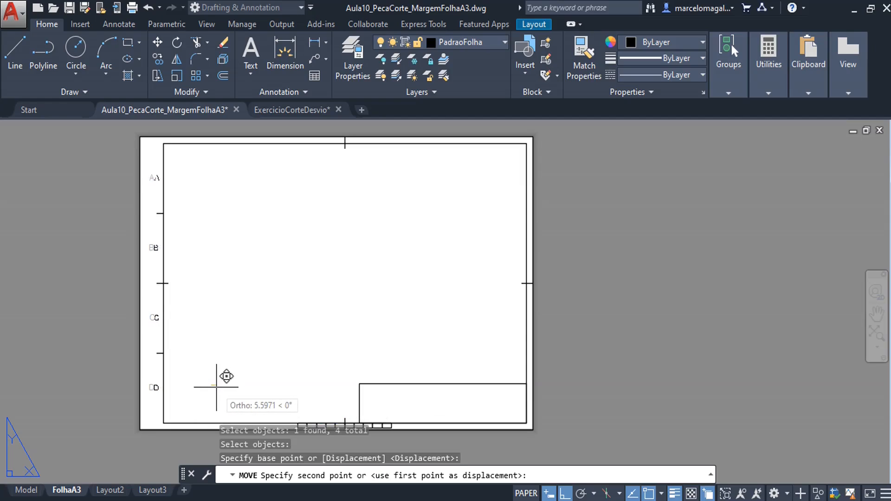
{"action": "left_click", "coordinate": [216, 386]}
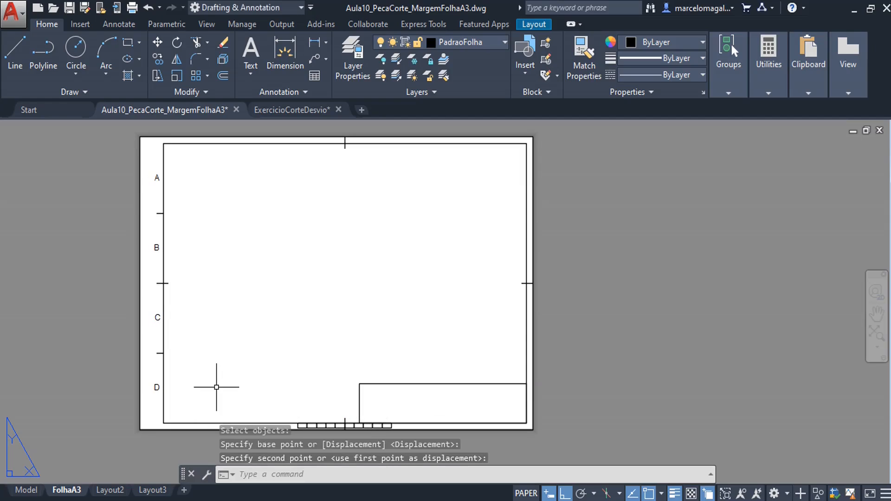
Mirror the left margin's letters A to D and their two zone ticks across the frame's vertical centerline, using mid2 between the side midpoints and keeping the originals
{"action": "middle_click_drag", "start_coordinate": [150, 314], "coordinate": [101, 305]}
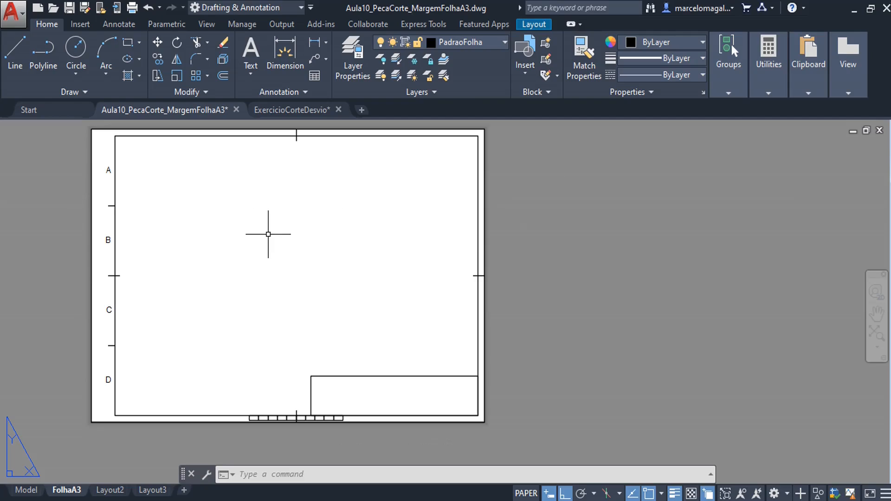
{"action": "type", "text": "i"}
{"action": "key", "text": "Return"}
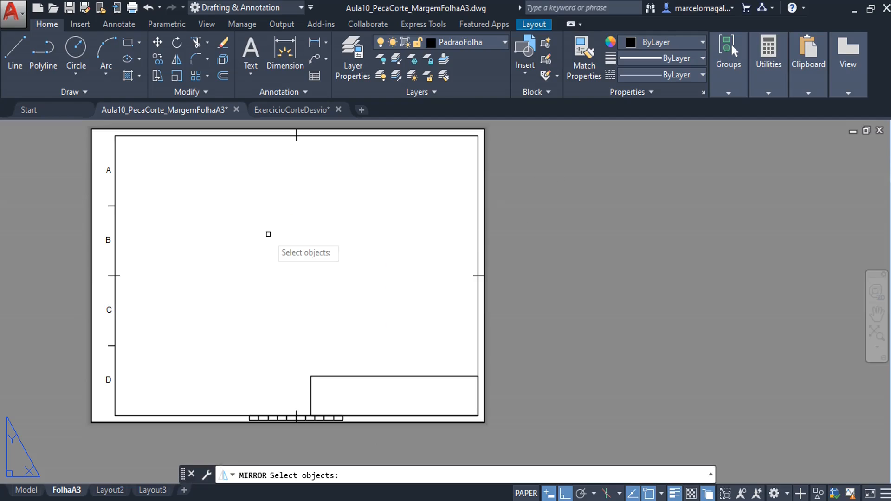
{"action": "left_click", "coordinate": [97, 154]}
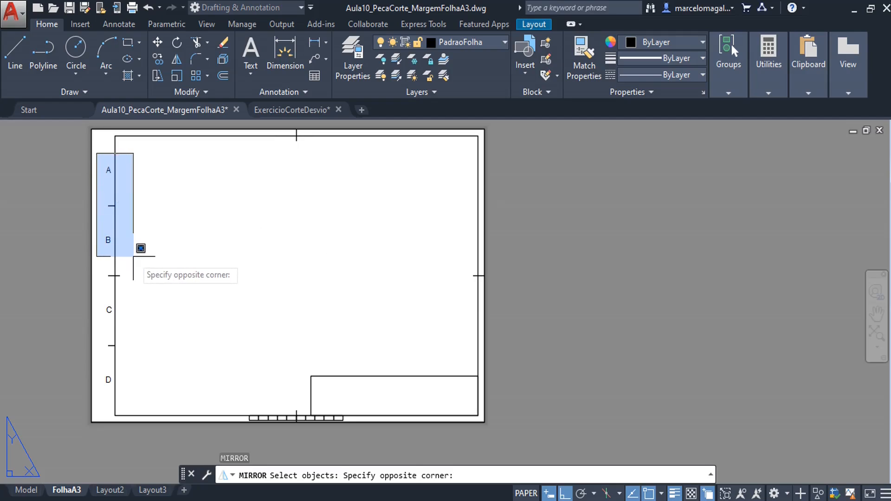
{"action": "left_click", "coordinate": [154, 279]}
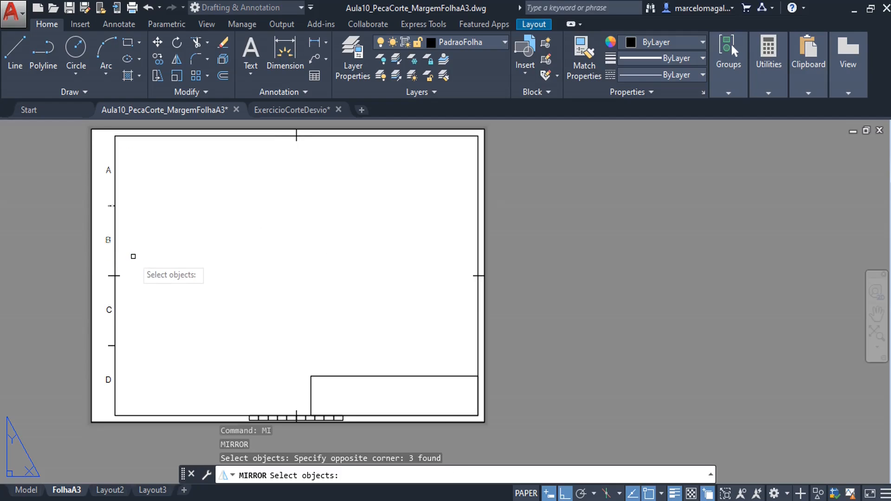
{"action": "left_click", "coordinate": [99, 297]}
{"action": "left_click", "coordinate": [159, 390]}
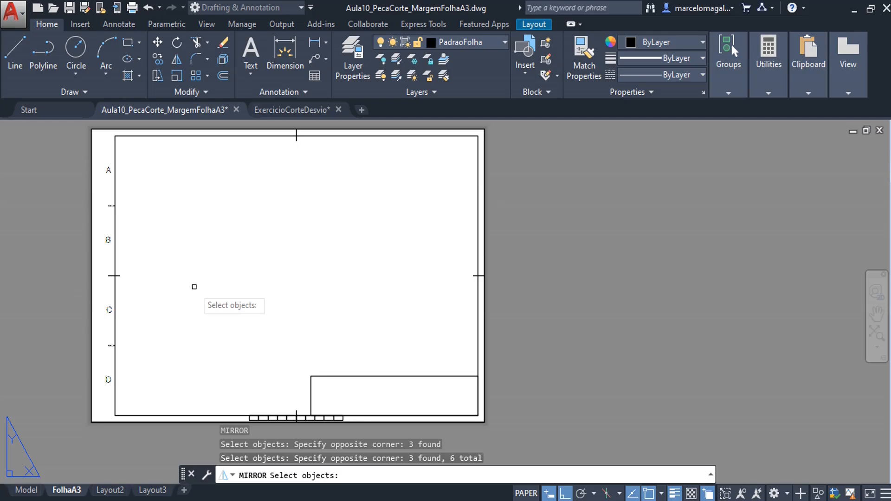
{"action": "key", "text": "Return"}
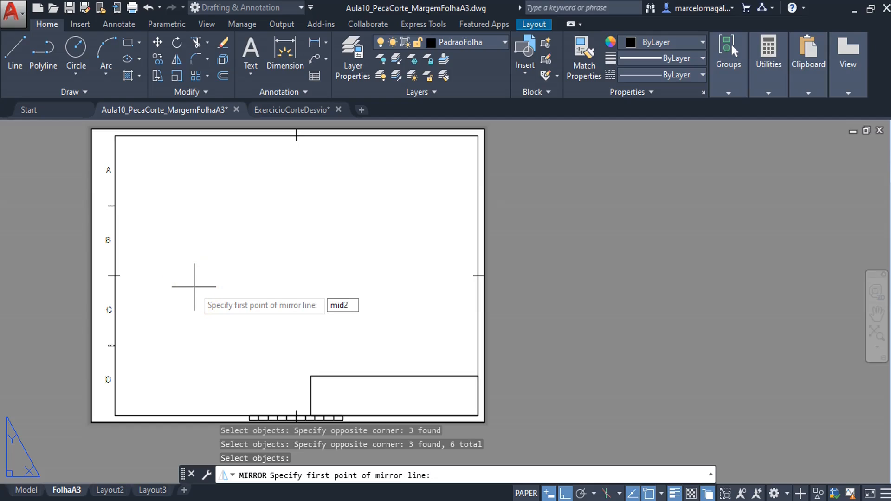
{"action": "key", "text": "Return"}
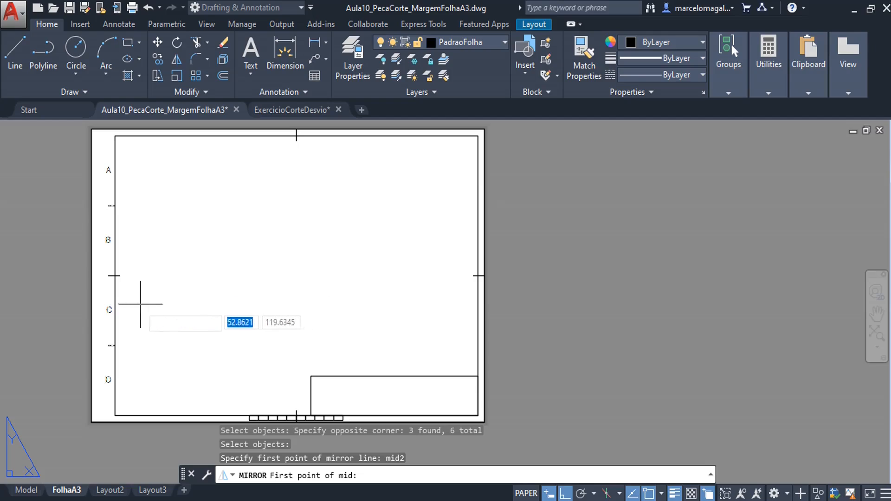
{"action": "left_click", "coordinate": [113, 276]}
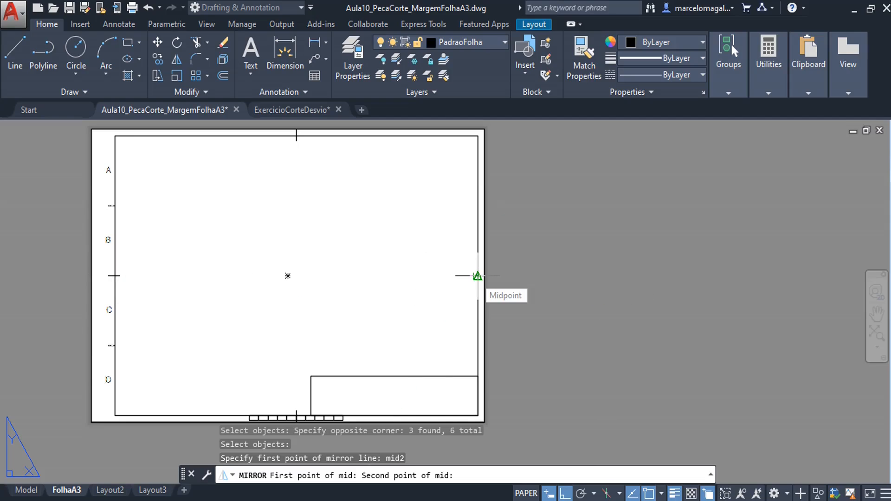
{"action": "left_click", "coordinate": [478, 276]}
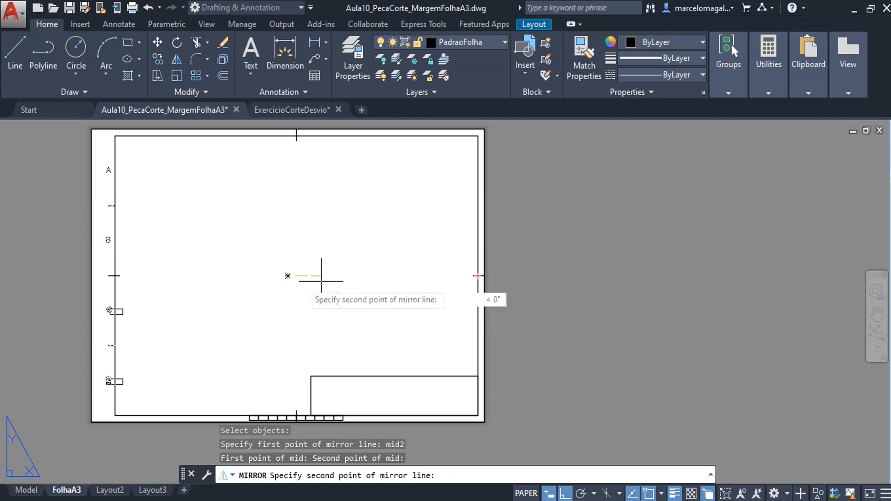
{"action": "scroll", "coordinate": [254, 201], "scroll_direction": "up", "scroll_amount": 2}
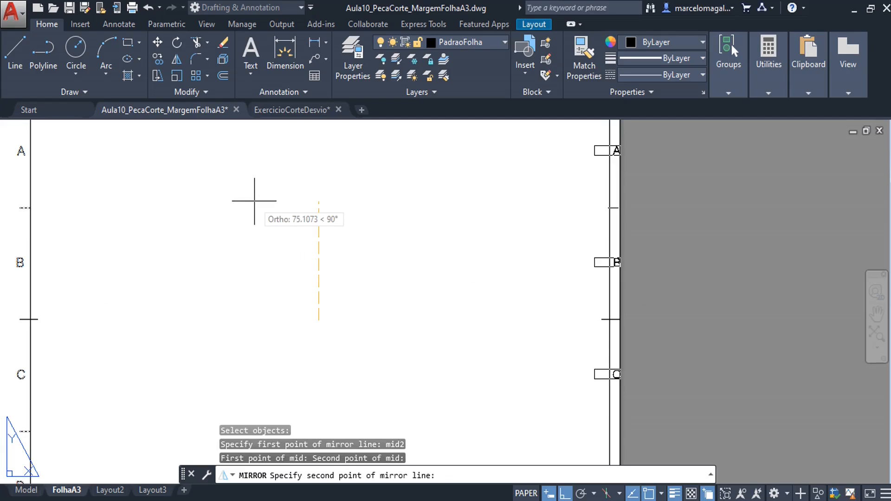
{"action": "middle_click_drag", "start_coordinate": [254, 201], "coordinate": [226, 255]}
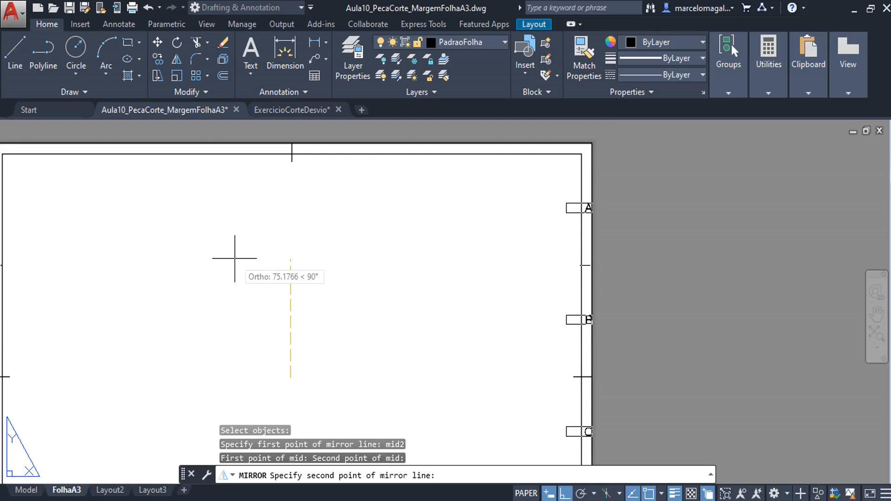
{"action": "left_click", "coordinate": [258, 255]}
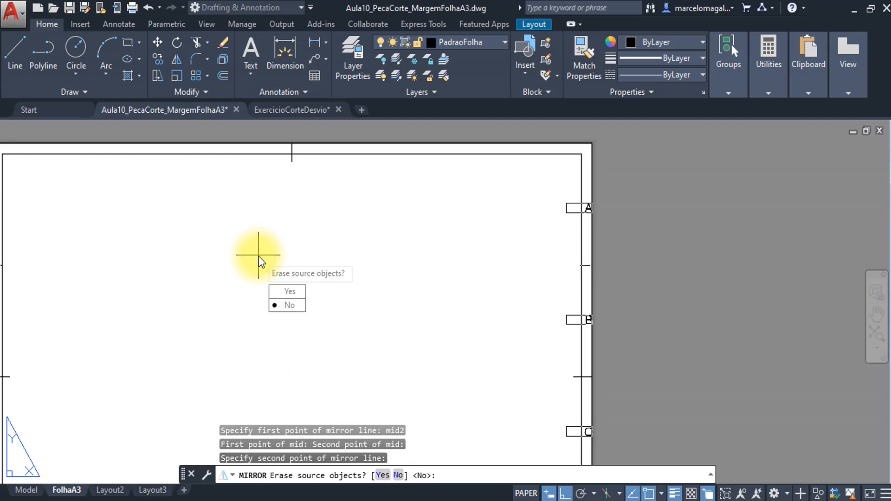
{"action": "key", "text": "Return"}
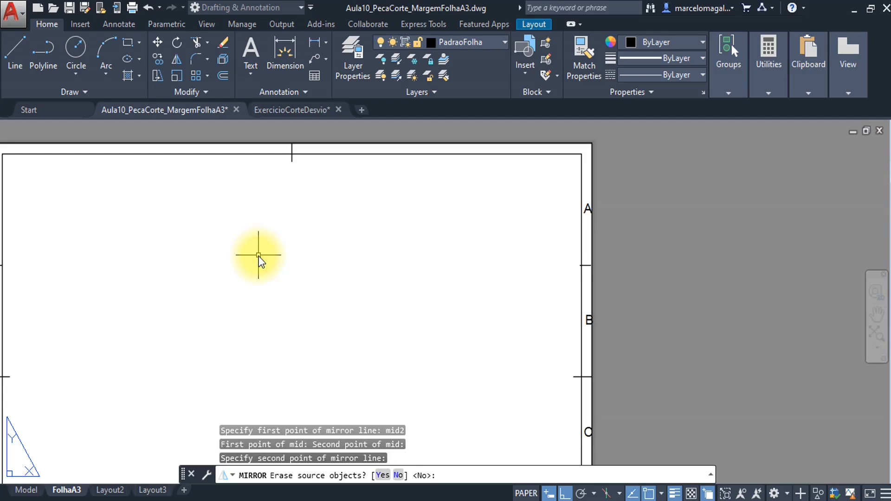
Examine how the mirrored letters and zone ticks sit between the frame and the sheet edge along the right margin
{"action": "middle_click_drag", "start_coordinate": [572, 331], "coordinate": [428, 177]}
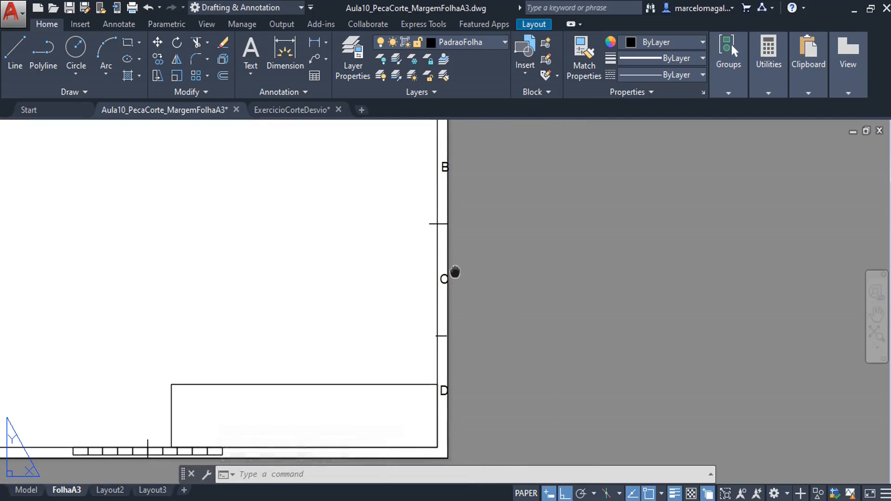
{"action": "middle_click_drag", "start_coordinate": [455, 272], "coordinate": [442, 426]}
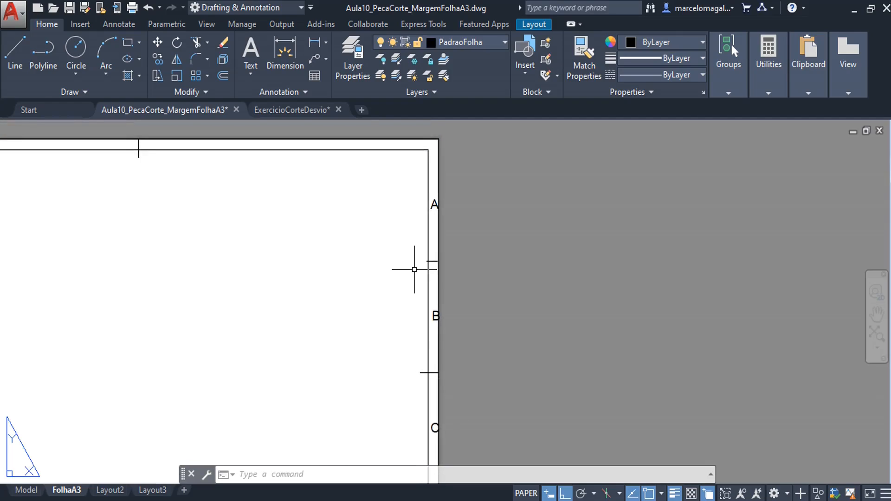
{"action": "scroll", "coordinate": [427, 225], "scroll_direction": "up", "scroll_amount": 2}
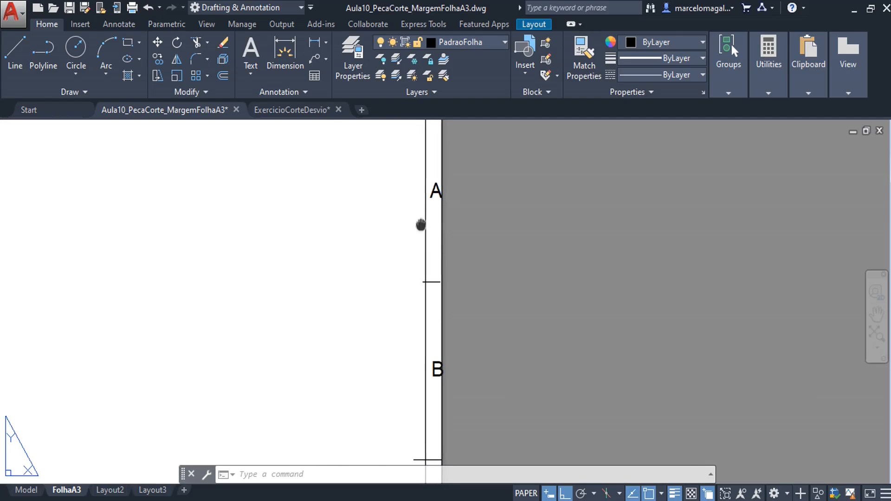
{"action": "middle_click_drag", "start_coordinate": [420, 225], "coordinate": [318, 257]}
{"action": "scroll", "coordinate": [258, 297], "scroll_direction": "down", "scroll_amount": 1}
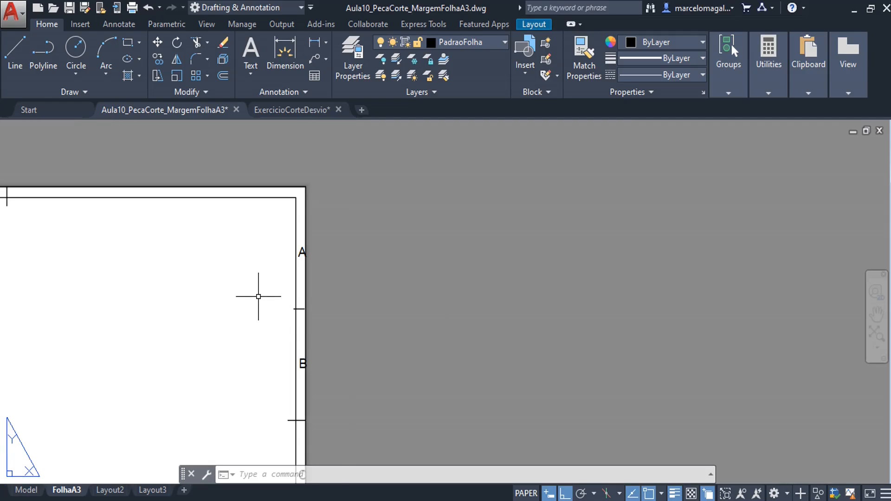
{"action": "middle_click_drag", "start_coordinate": [297, 317], "coordinate": [281, 144]}
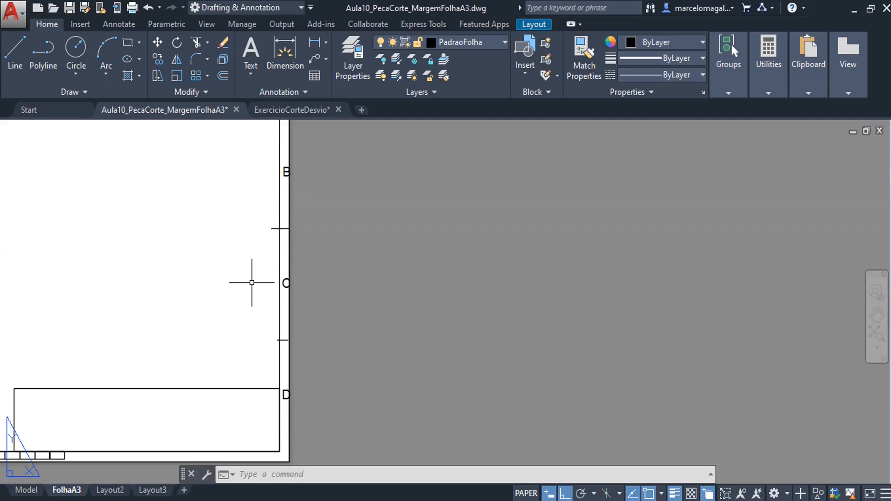
{"action": "middle_click_drag", "start_coordinate": [251, 282], "coordinate": [280, 442]}
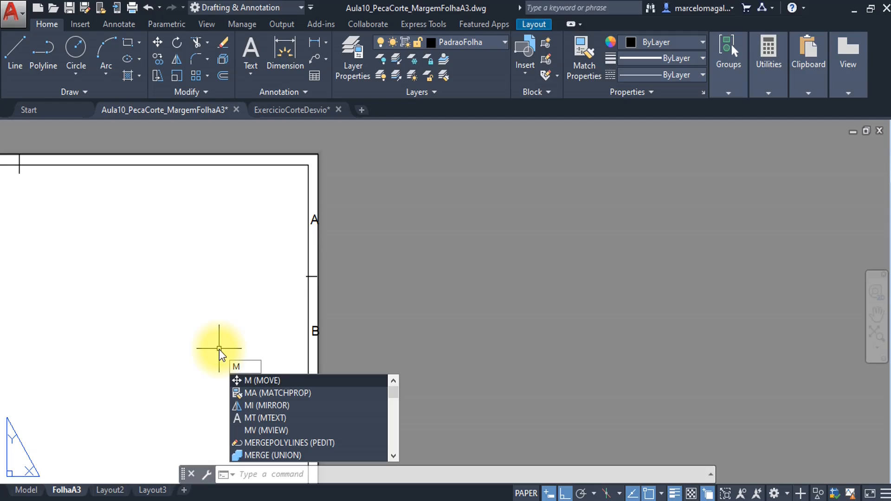
{"action": "key", "text": "Escape"}
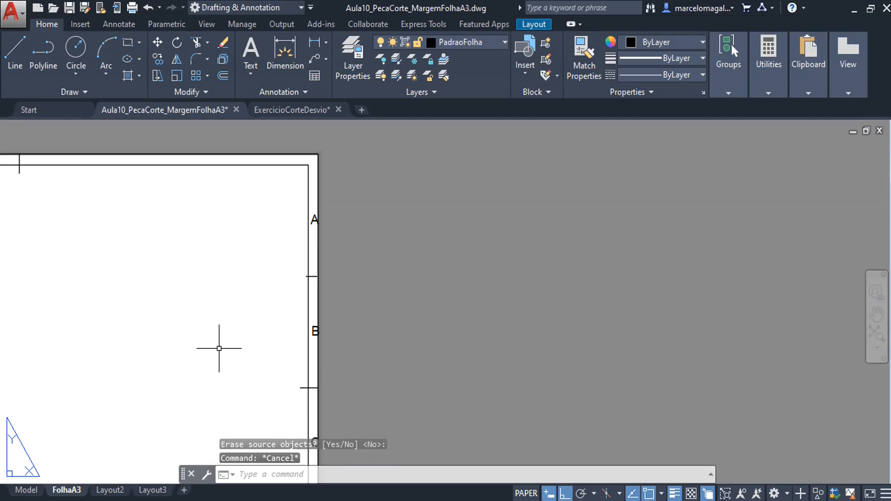
Move the letters A, B, C and D in the sheet's right margin about 2.3 units horizontally inward, toward the frame line
{"action": "type", "text": "m"}
{"action": "key", "text": "Return"}
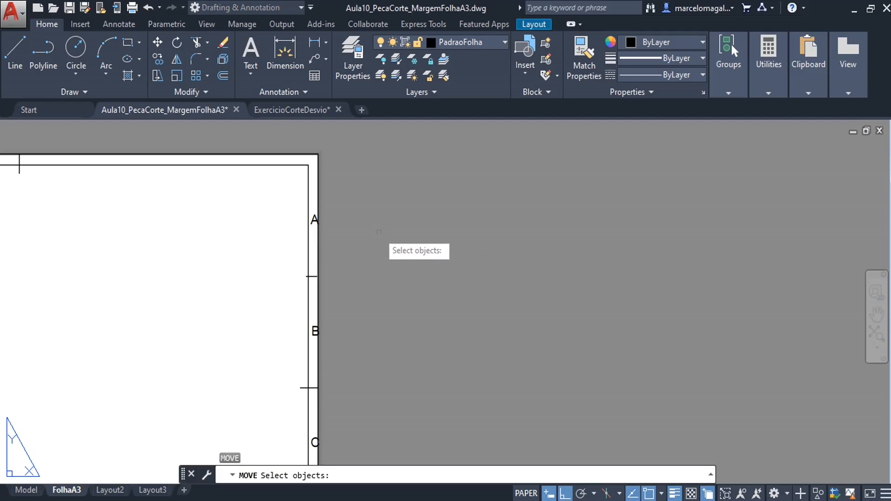
{"action": "scroll", "coordinate": [378, 232], "scroll_direction": "up", "scroll_amount": 2}
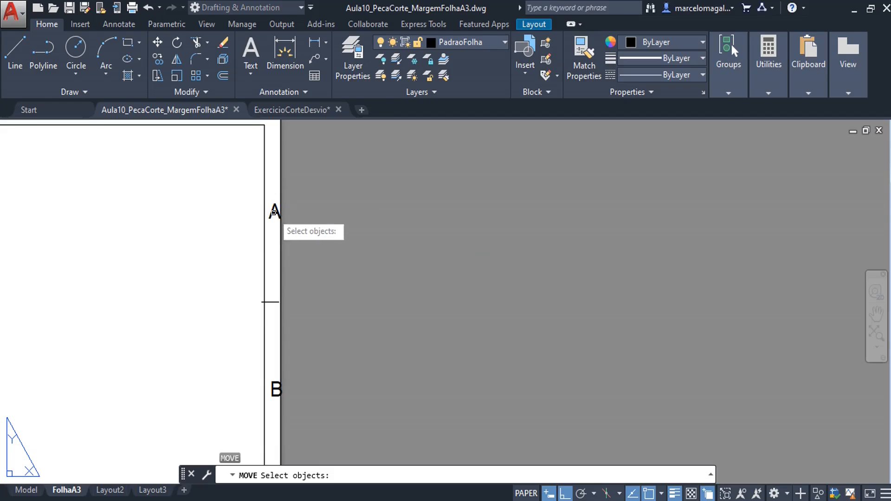
{"action": "left_click", "coordinate": [274, 212]}
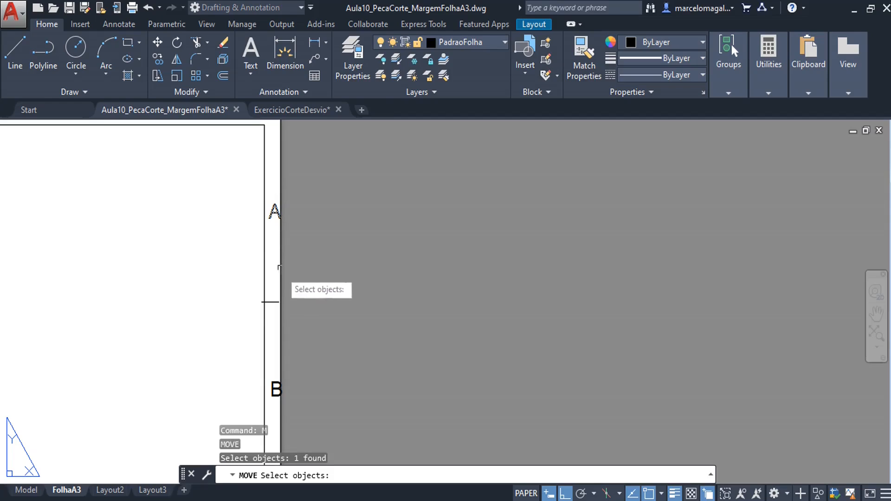
{"action": "scroll", "coordinate": [295, 349], "scroll_direction": "up", "scroll_amount": 2}
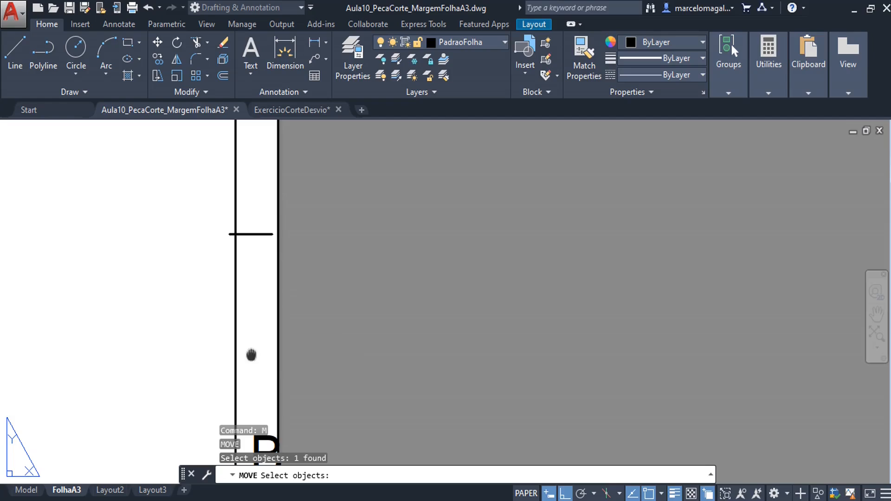
{"action": "middle_click_drag", "start_coordinate": [251, 354], "coordinate": [236, 225]}
{"action": "left_click", "coordinate": [245, 326]}
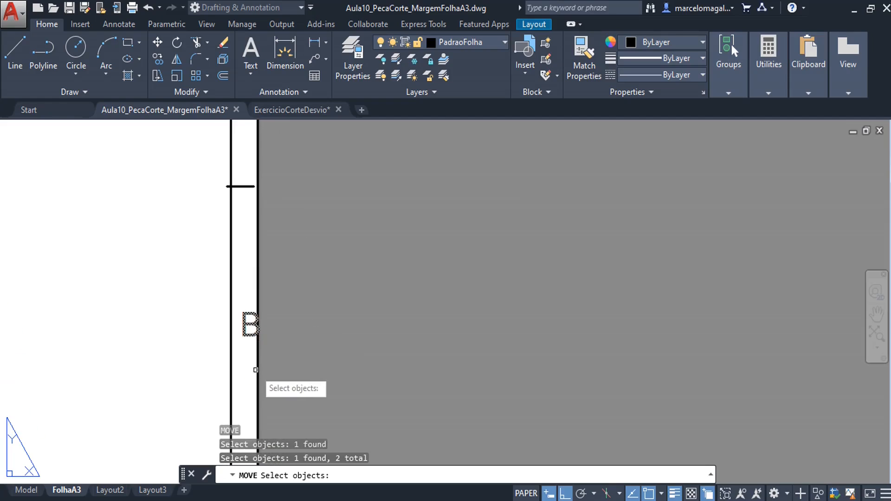
{"action": "middle_click_drag", "start_coordinate": [252, 357], "coordinate": [258, 155]}
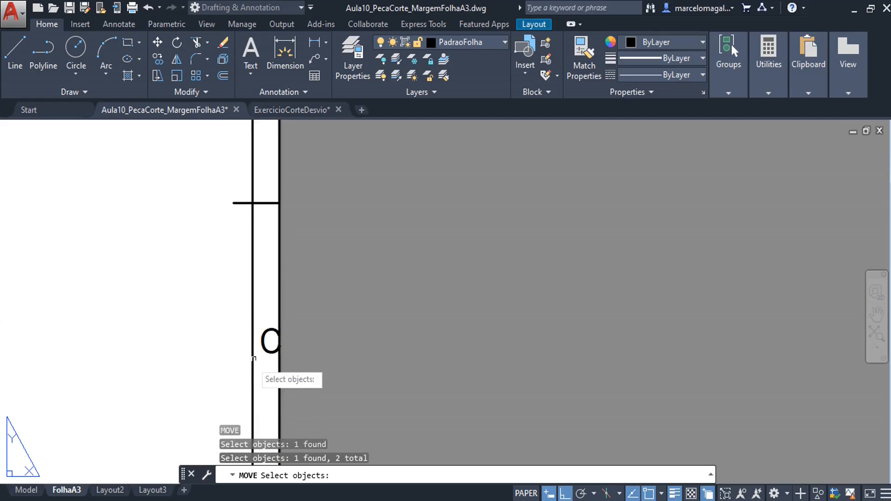
{"action": "left_click", "coordinate": [265, 345]}
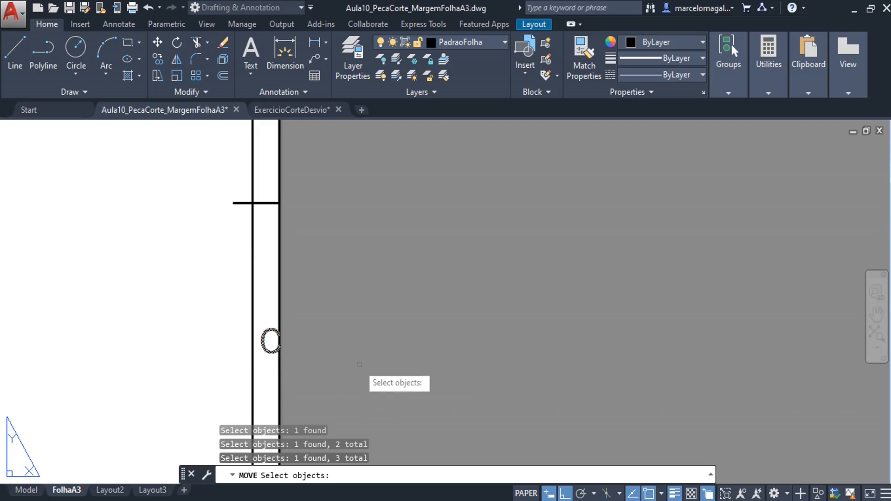
{"action": "middle_click_drag", "start_coordinate": [361, 349], "coordinate": [388, 130]}
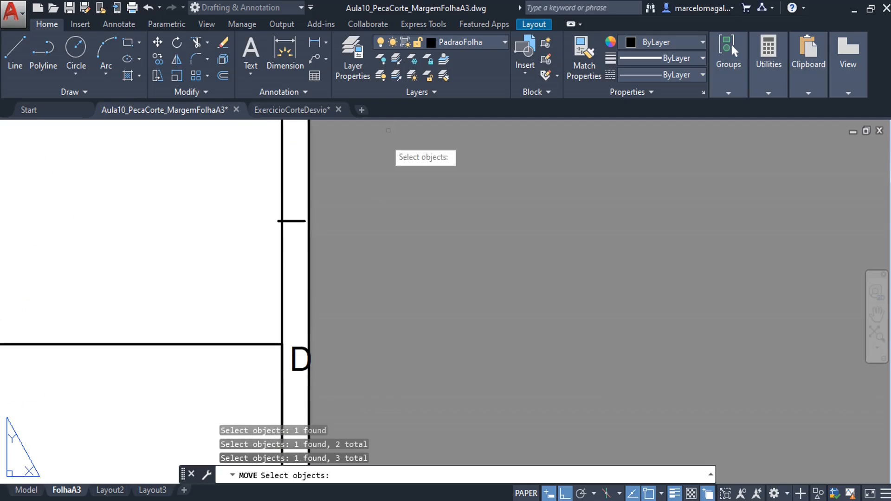
{"action": "left_click", "coordinate": [295, 360]}
{"action": "scroll", "coordinate": [230, 382], "scroll_direction": "down", "scroll_amount": 4}
{"action": "scroll", "coordinate": [192, 325], "scroll_direction": "up", "scroll_amount": 2}
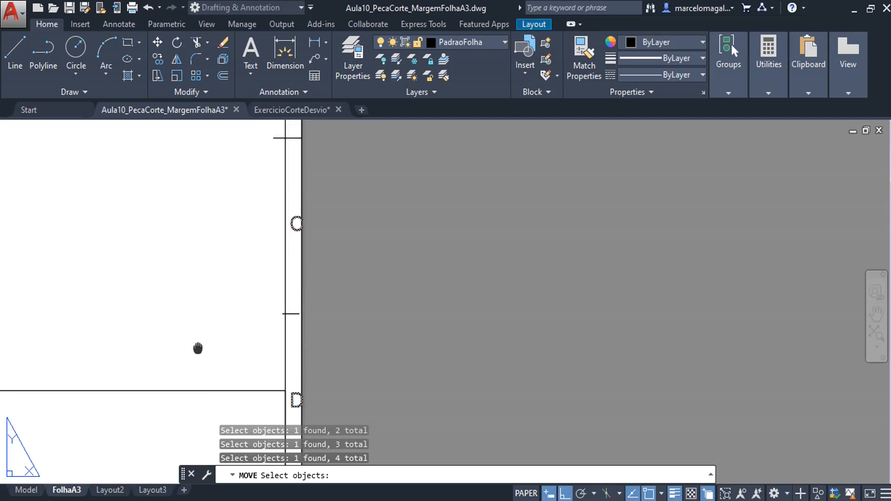
{"action": "middle_click_drag", "start_coordinate": [197, 348], "coordinate": [218, 316]}
{"action": "scroll", "coordinate": [183, 295], "scroll_direction": "up", "scroll_amount": 2}
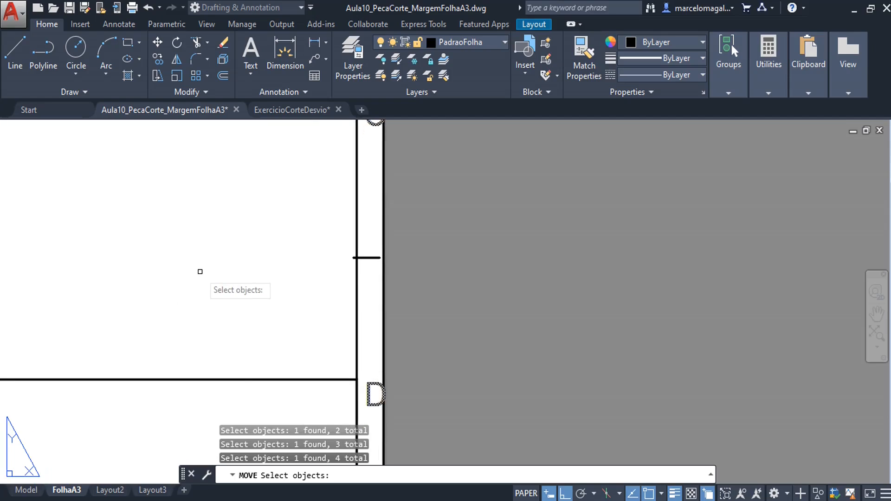
{"action": "key", "text": "Return"}
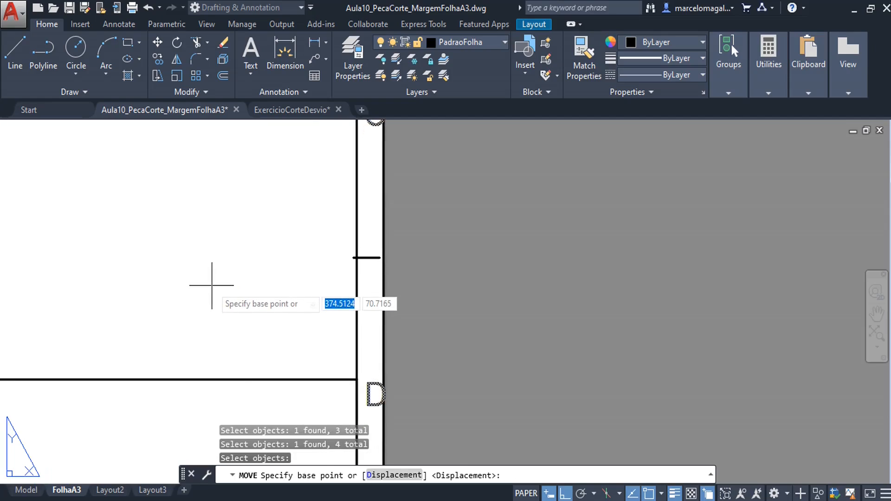
{"action": "left_click", "coordinate": [212, 285]}
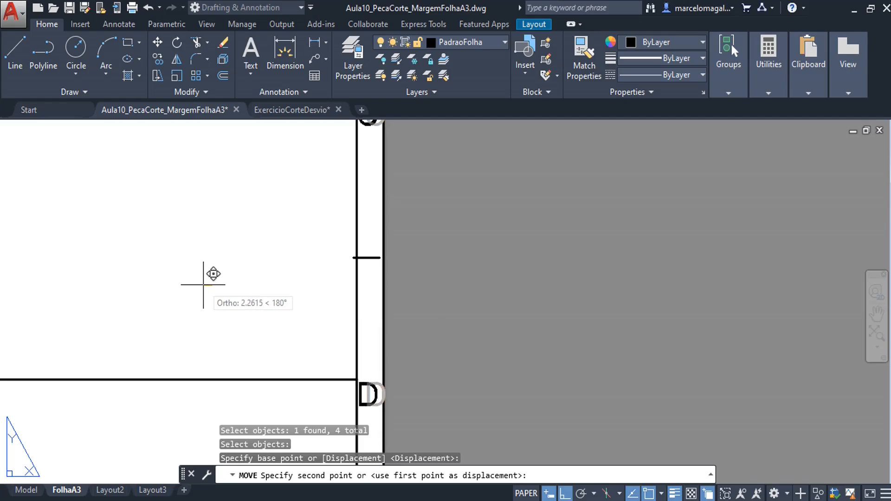
{"action": "left_click", "coordinate": [204, 284]}
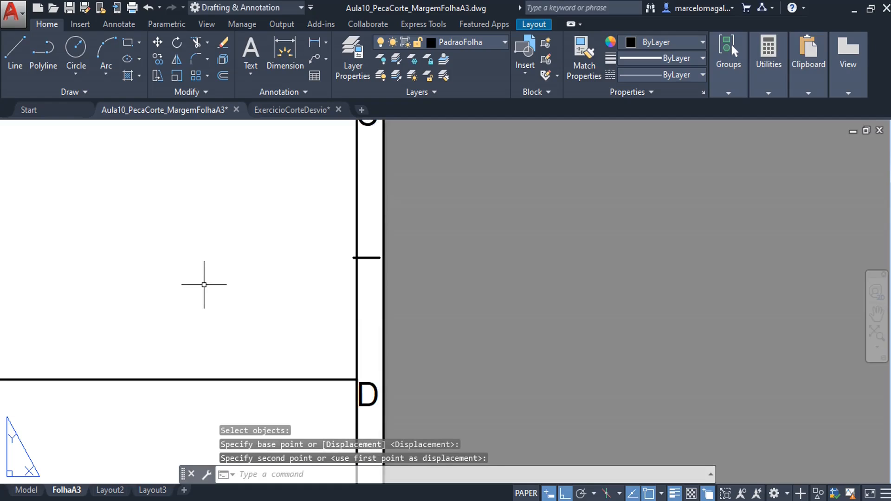
Move the right margin's letters A, B, C and D about 1 unit horizontally outward, toward the sheet edge
{"action": "middle_click_drag", "start_coordinate": [359, 336], "coordinate": [350, 469]}
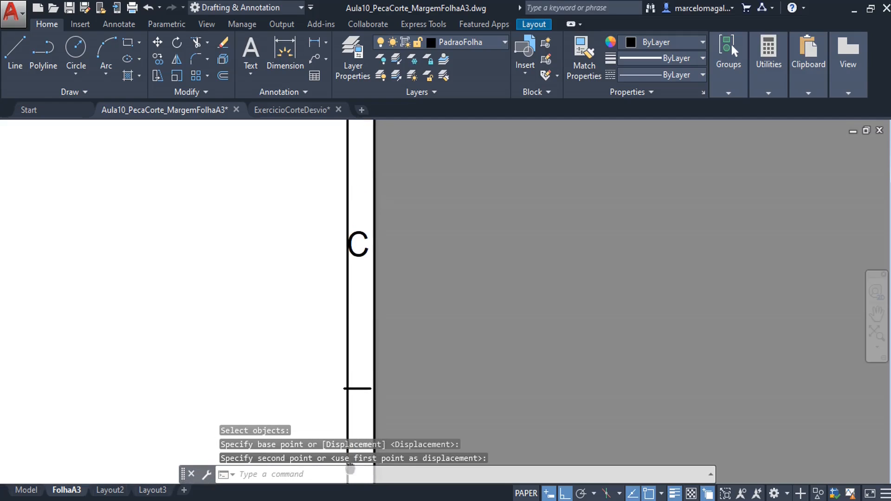
{"action": "middle_click_drag", "start_coordinate": [348, 322], "coordinate": [344, 412]}
{"action": "middle_click_drag", "start_coordinate": [353, 337], "coordinate": [388, 452]}
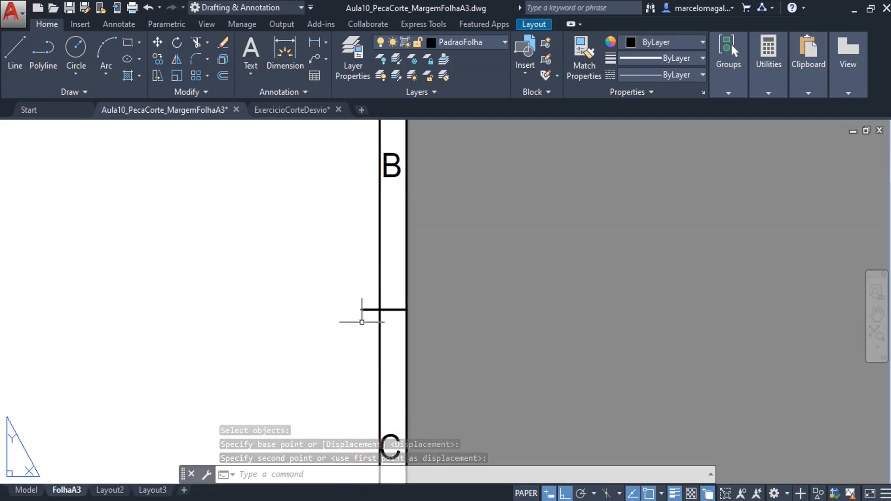
{"action": "middle_click_drag", "start_coordinate": [363, 297], "coordinate": [342, 485]}
{"action": "middle_click_drag", "start_coordinate": [272, 243], "coordinate": [224, 324]}
{"action": "scroll", "coordinate": [278, 288], "scroll_direction": "up", "scroll_amount": 1}
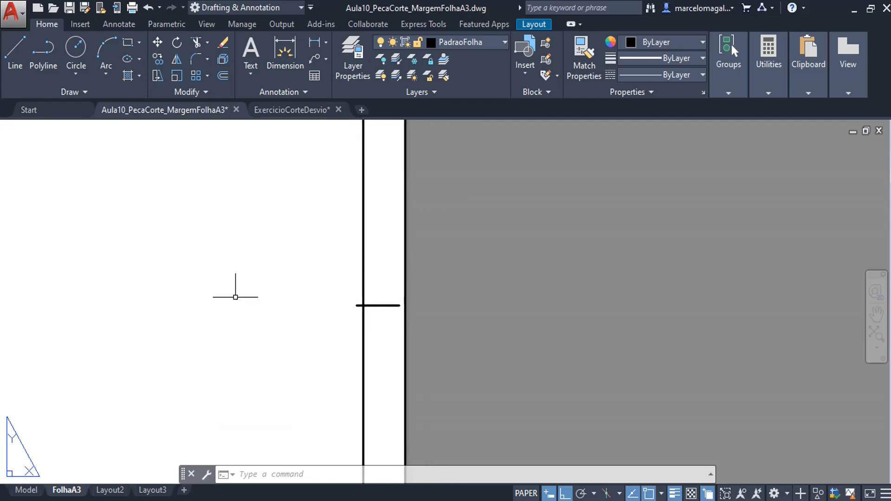
{"action": "scroll", "coordinate": [235, 297], "scroll_direction": "down", "scroll_amount": 1}
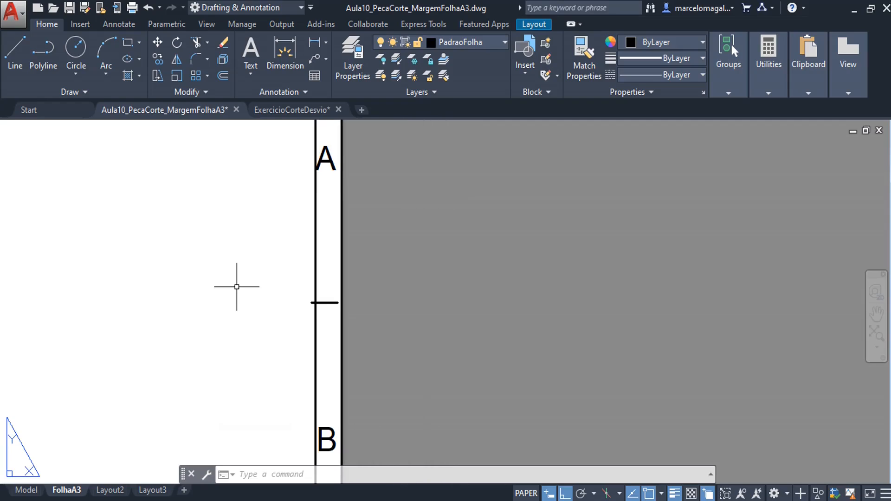
{"action": "type", "text": "m"}
{"action": "key", "text": "Return"}
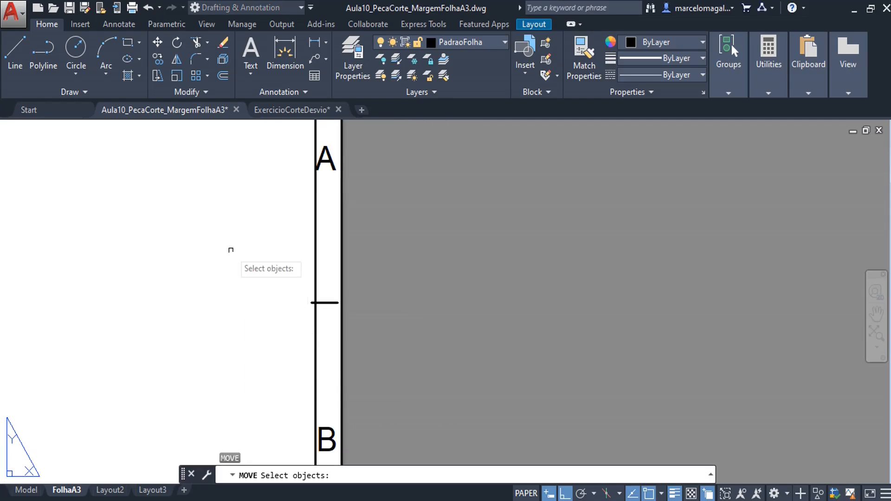
{"action": "left_click", "coordinate": [331, 163]}
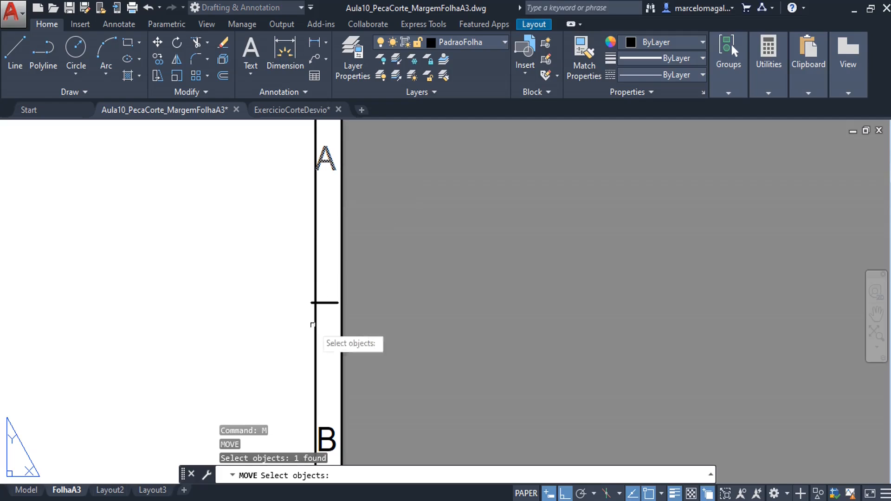
{"action": "left_click", "coordinate": [326, 436]}
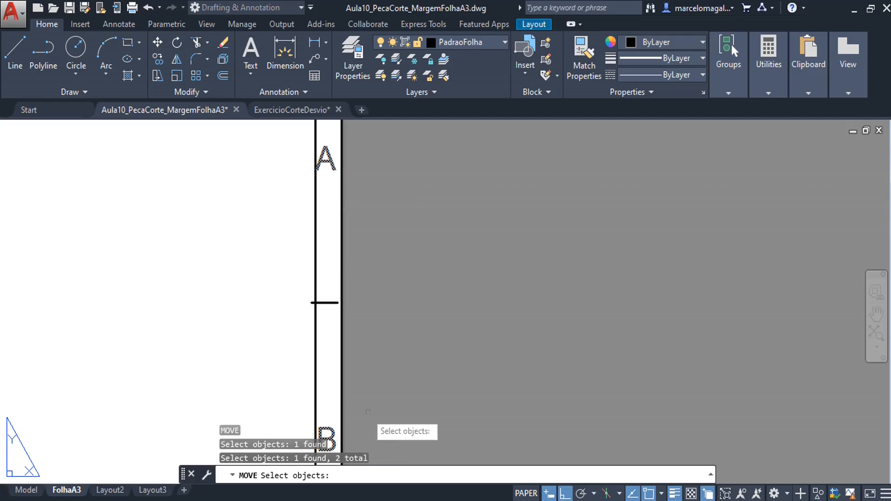
{"action": "middle_click_drag", "start_coordinate": [366, 413], "coordinate": [402, 169]}
{"action": "middle_click_drag", "start_coordinate": [374, 389], "coordinate": [403, 207]}
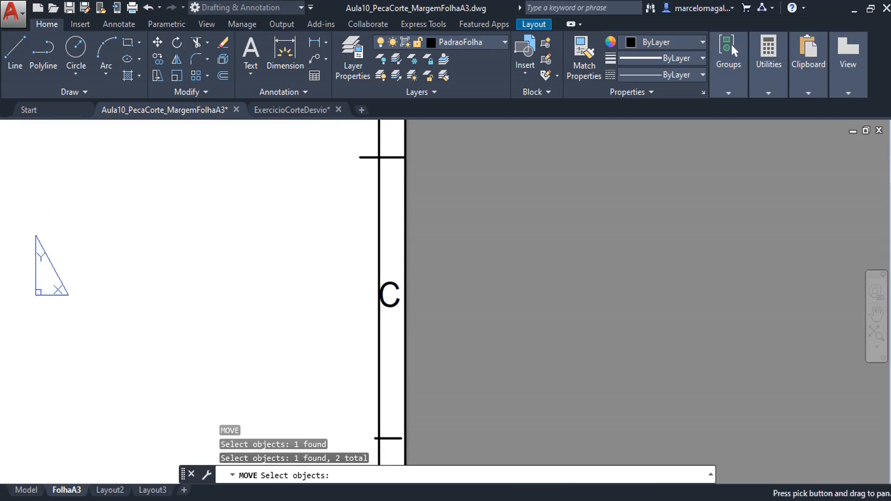
{"action": "left_click", "coordinate": [394, 298]}
{"action": "middle_click_drag", "start_coordinate": [469, 335], "coordinate": [484, 167]}
{"action": "left_click", "coordinate": [410, 417]}
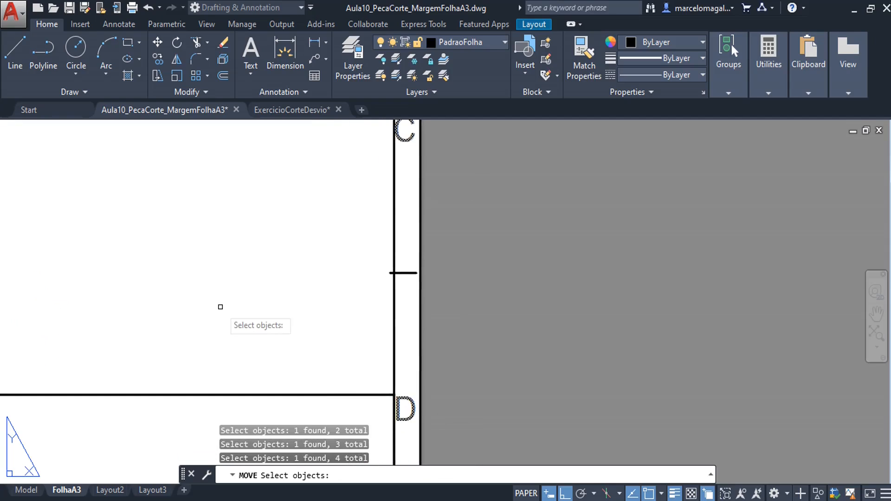
{"action": "key", "text": "Return"}
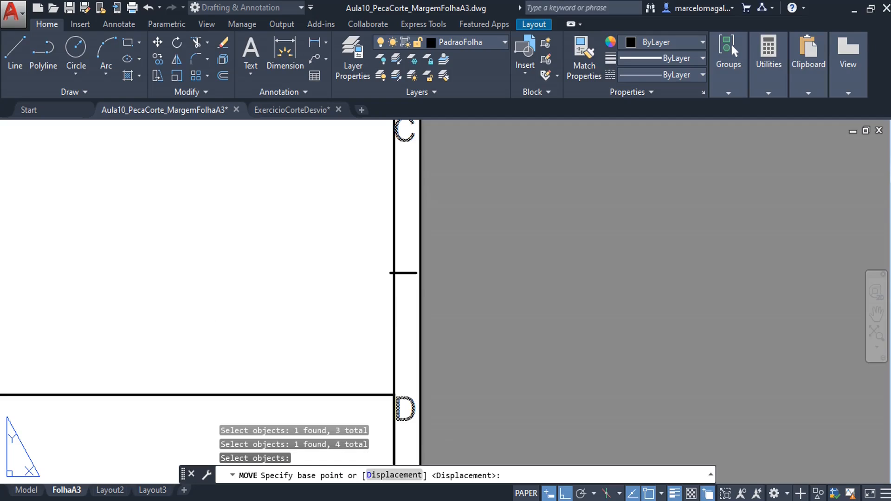
{"action": "left_click", "coordinate": [213, 296]}
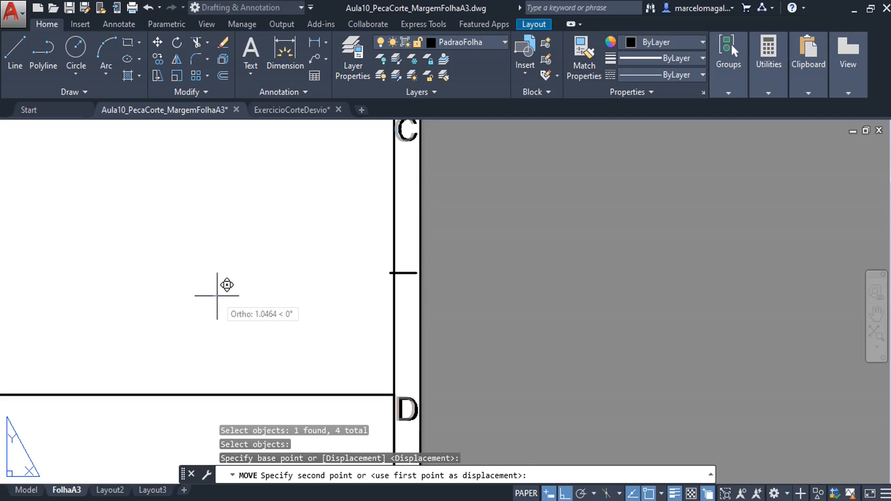
{"action": "left_click", "coordinate": [216, 295]}
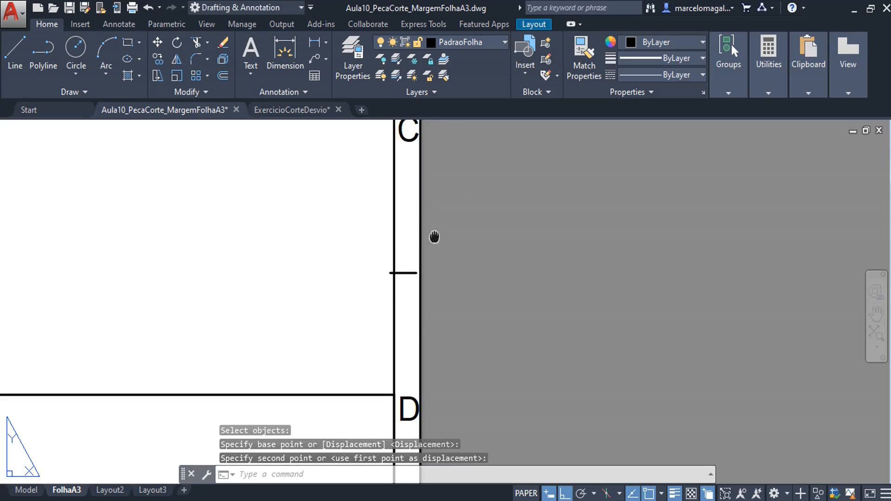
Move the right margin's zone tick between C and D 1 unit outward, from its inner endpoint onto the frame line
{"action": "mouse_move", "coordinate": [434, 237]}
{"action": "middle_mouse_down"}
{"action": "mouse_move", "coordinate": [396, 380]}
{"action": "mouse_move", "coordinate": [334, 336]}
{"action": "middle_mouse_up"}
{"action": "scroll", "coordinate": [333, 356], "scroll_direction": "up", "scroll_amount": 2}
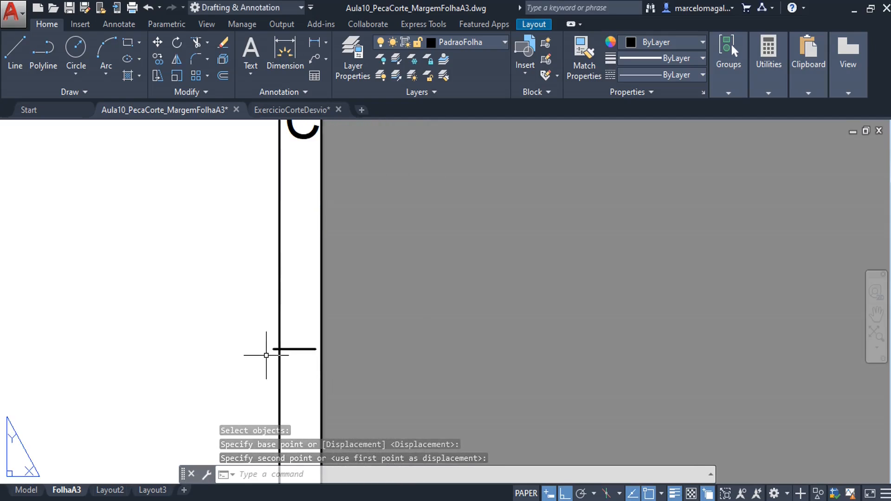
{"action": "type", "text": "m"}
{"action": "key", "text": "Return"}
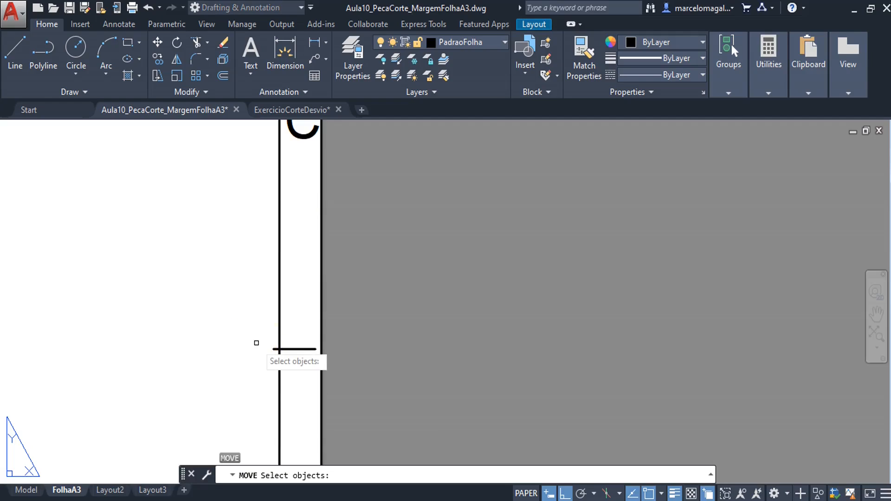
{"action": "left_click", "coordinate": [301, 349]}
{"action": "key", "text": "Return"}
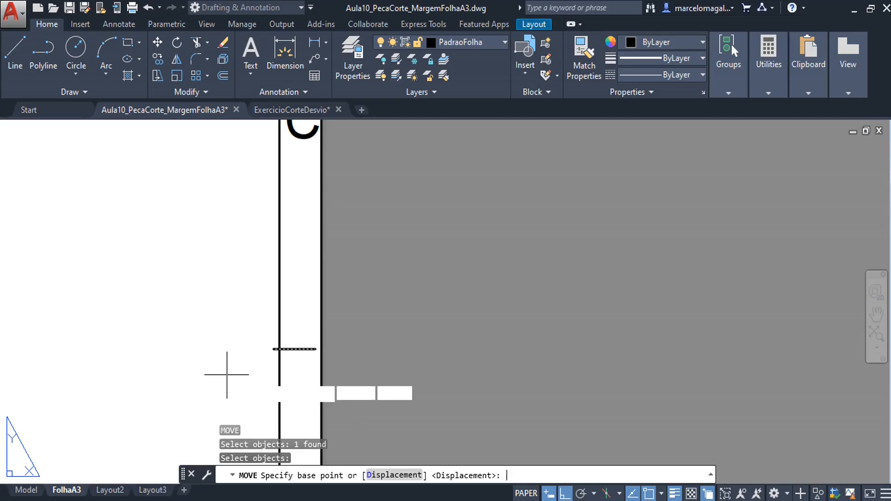
{"action": "scroll", "coordinate": [227, 374], "scroll_direction": "up", "scroll_amount": 2}
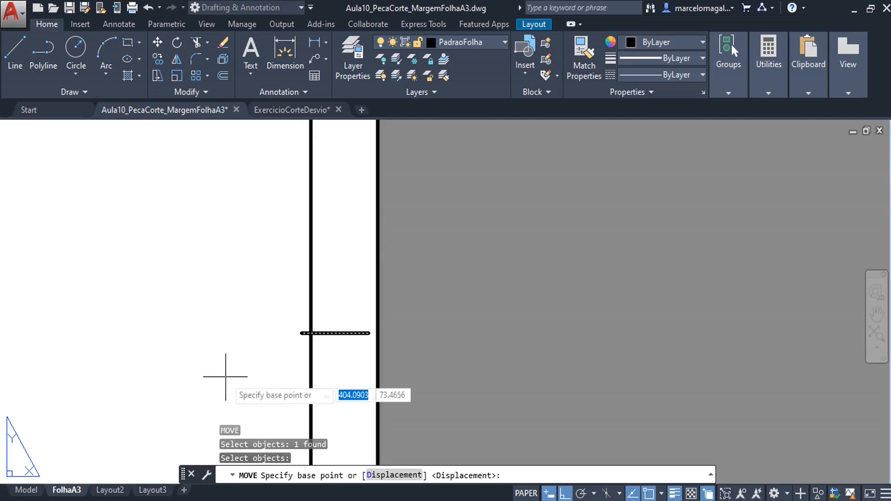
{"action": "left_click", "coordinate": [301, 333]}
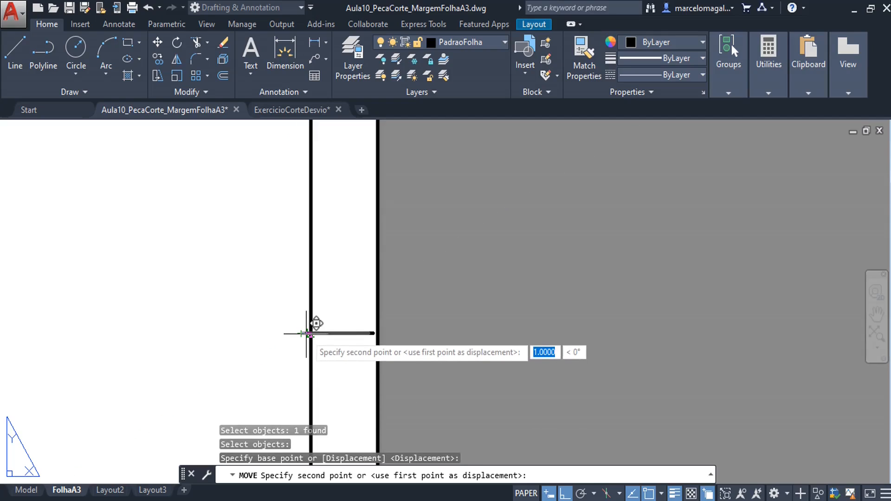
{"action": "left_click", "coordinate": [312, 333]}
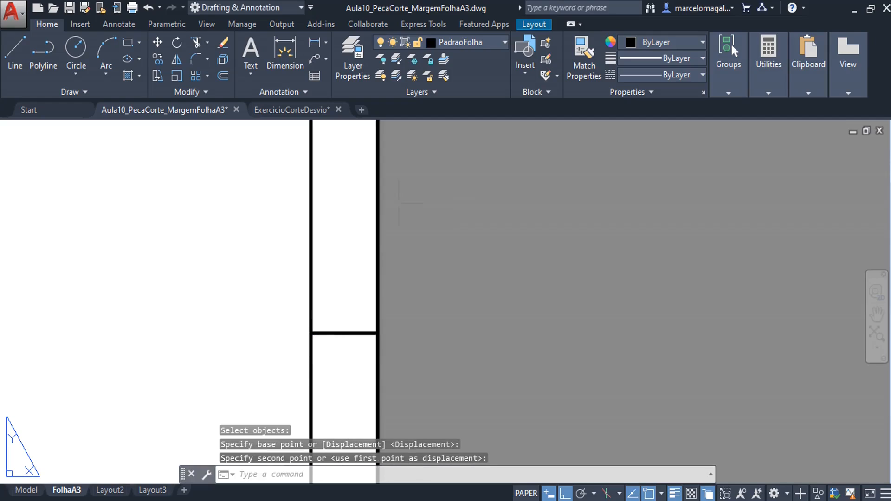
{"action": "scroll", "coordinate": [314, 283], "scroll_direction": "down", "scroll_amount": 4}
{"action": "middle_click_drag", "start_coordinate": [314, 283], "coordinate": [350, 500]}
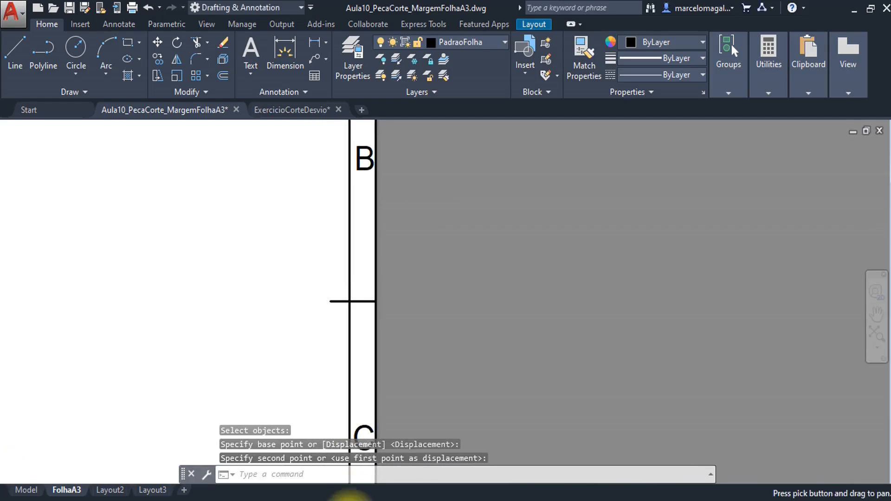
{"action": "mouse_move", "coordinate": [363, 75]}
{"action": "middle_mouse_down"}
{"action": "mouse_move", "coordinate": [375, 278]}
{"action": "mouse_move", "coordinate": [362, 479]}
{"action": "mouse_move", "coordinate": [319, 234]}
{"action": "middle_mouse_up"}
{"action": "scroll", "coordinate": [296, 278], "scroll_direction": "up", "scroll_amount": 2}
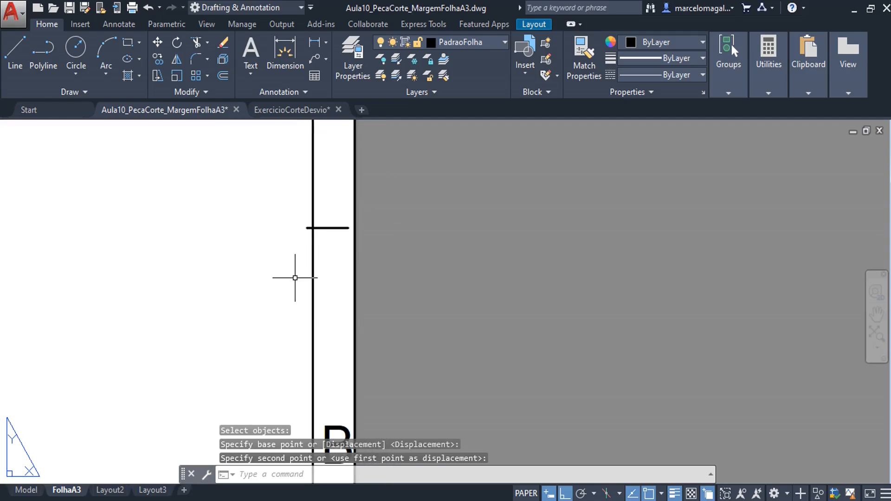
{"action": "type", "text": "m"}
{"action": "key", "text": "space"}
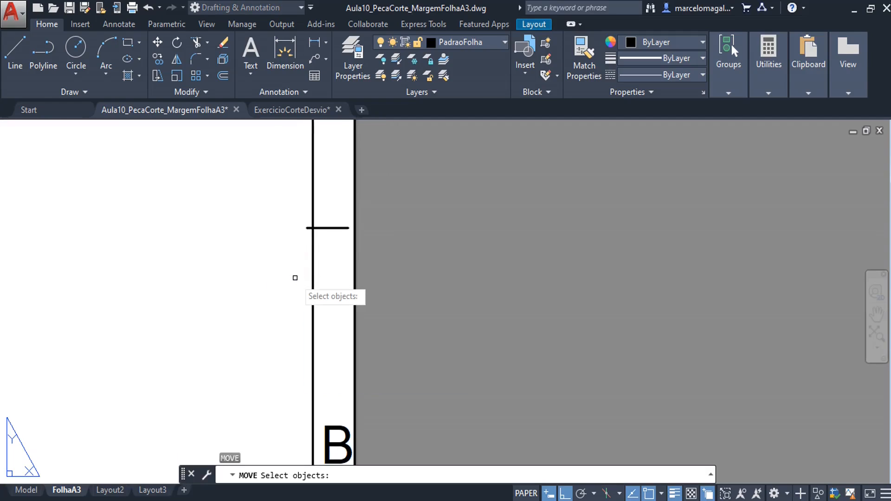
{"action": "left_click", "coordinate": [328, 229]}
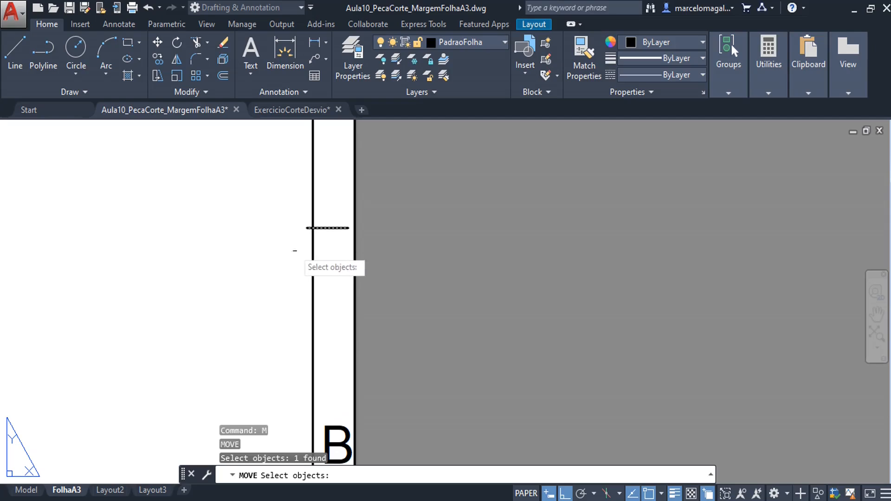
{"action": "key", "text": "space"}
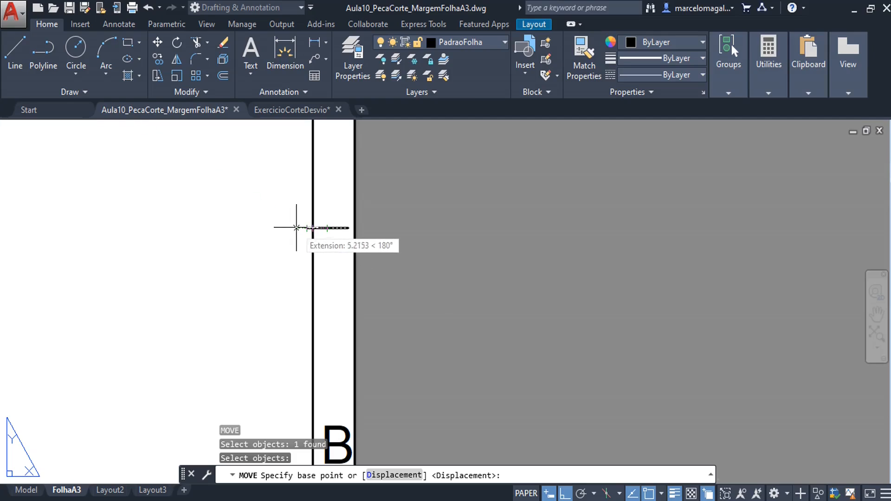
{"action": "scroll", "coordinate": [307, 228], "scroll_direction": "up", "scroll_amount": 10}
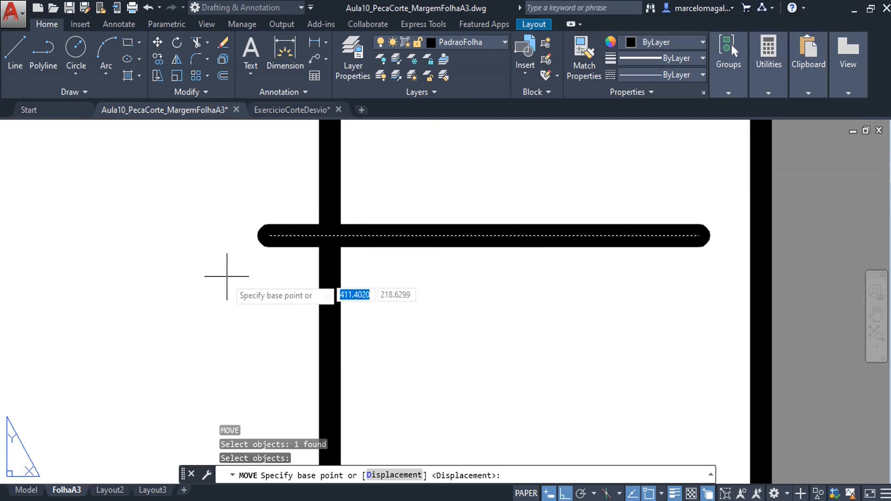
{"action": "key", "text": "Escape"}
Move the right margin's zone tick between A and B 1 unit outward, from its inner endpoint onto the frame line
{"action": "type", "text": "m"}
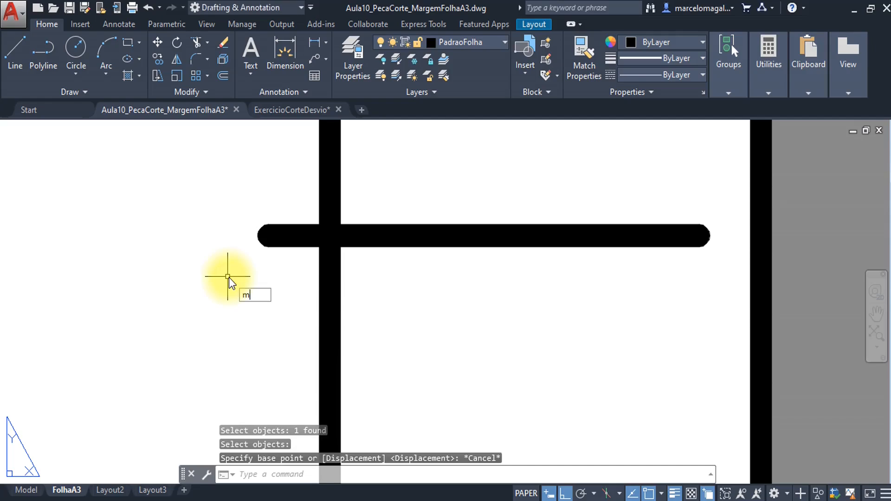
{"action": "key", "text": "Return"}
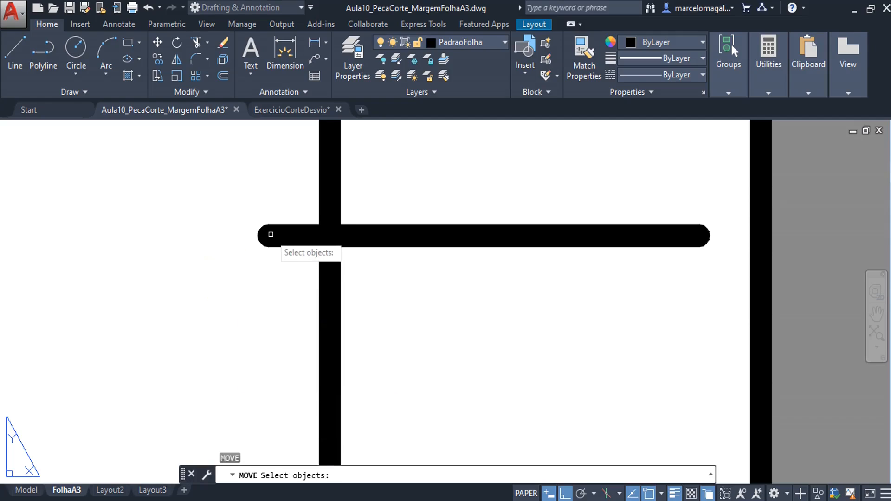
{"action": "left_click", "coordinate": [260, 230]}
{"action": "key", "text": "Return"}
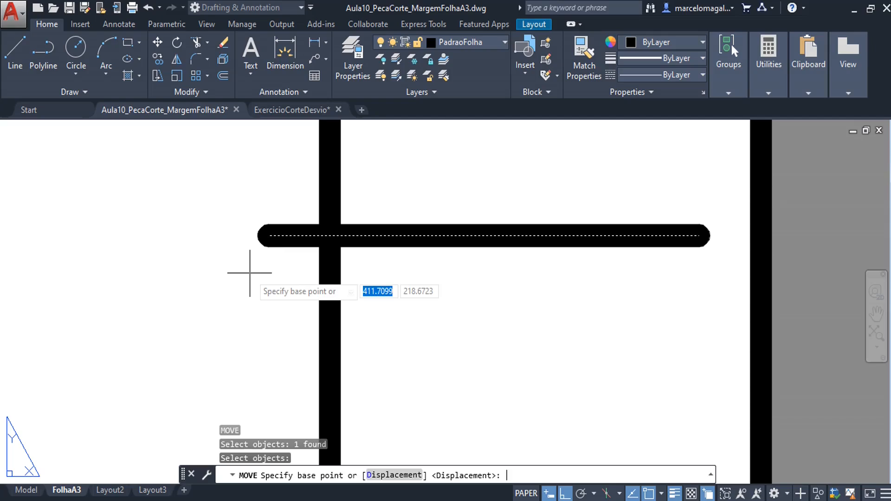
{"action": "scroll", "coordinate": [260, 235], "scroll_direction": "down", "scroll_amount": 4}
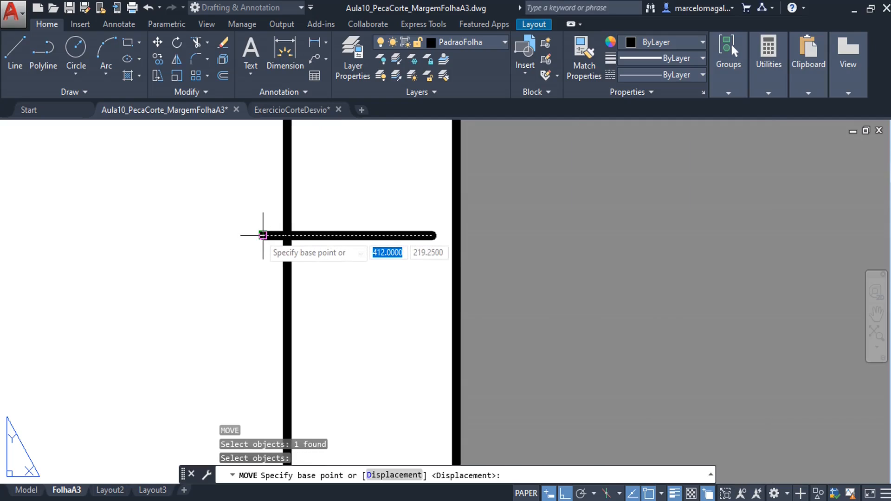
{"action": "left_click", "coordinate": [263, 235]}
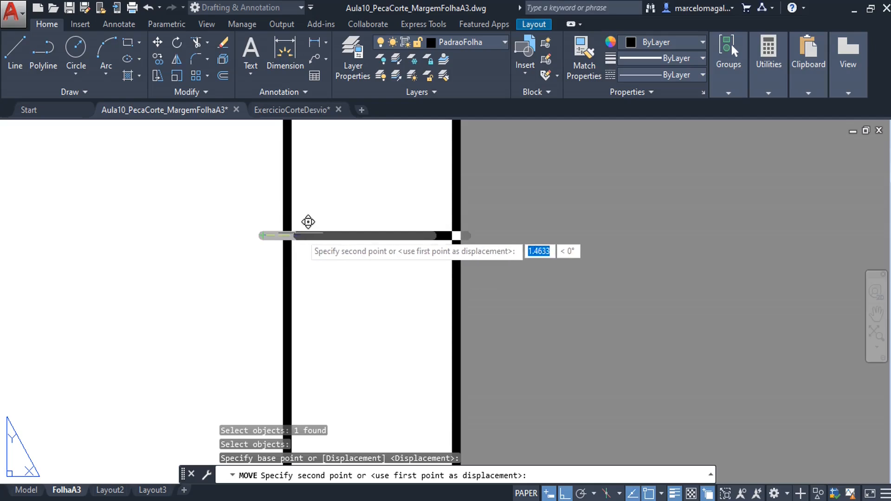
{"action": "scroll", "coordinate": [301, 223], "scroll_direction": "up", "scroll_amount": 5}
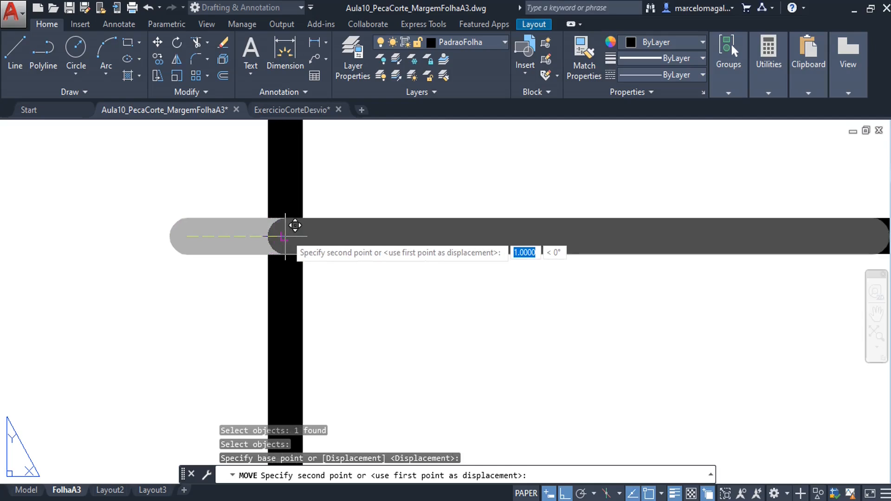
{"action": "left_click", "coordinate": [285, 237]}
{"action": "scroll", "coordinate": [384, 298], "scroll_direction": "down", "scroll_amount": 5}
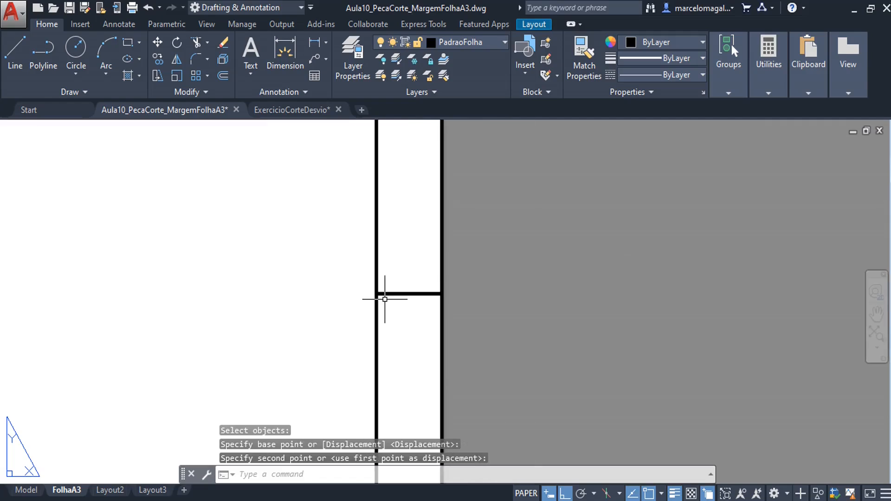
Examine the whole sheet frame and the top margin around its centre mark, where zone divisions are still missing
{"action": "scroll", "coordinate": [385, 299], "scroll_direction": "down", "scroll_amount": 5}
{"action": "scroll", "coordinate": [385, 299], "scroll_direction": "down", "scroll_amount": 3}
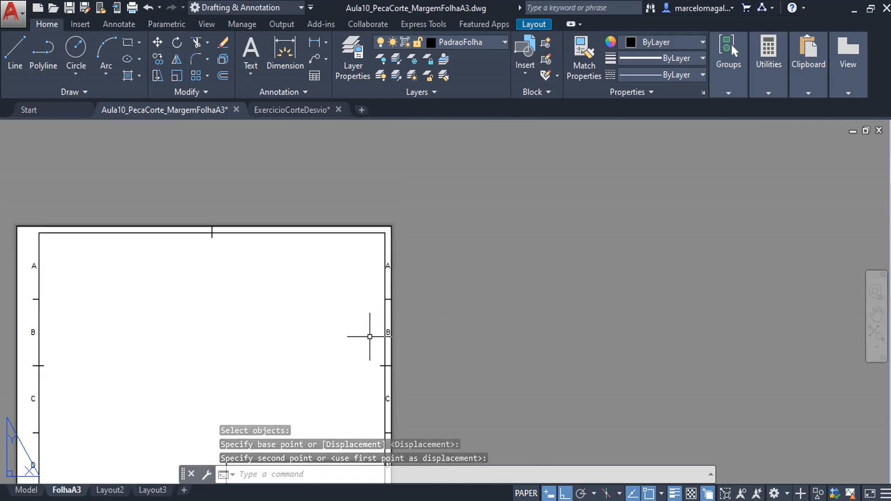
{"action": "middle_click_drag", "start_coordinate": [370, 338], "coordinate": [429, 254]}
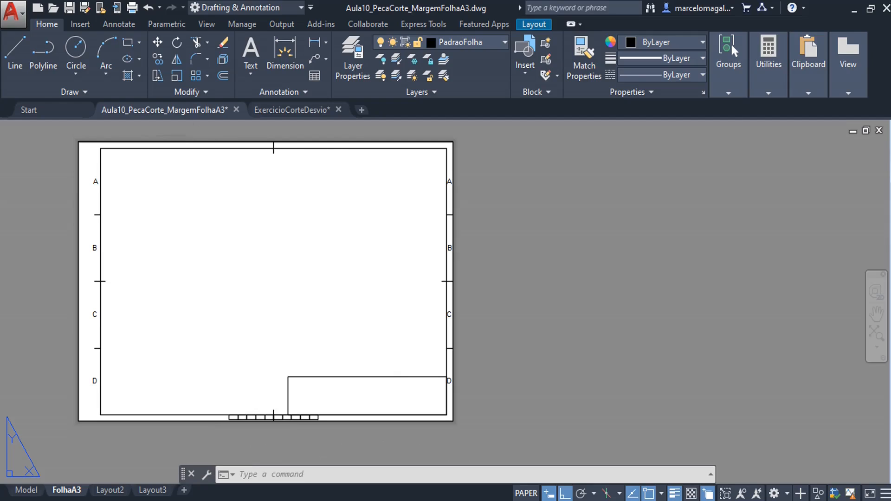
{"action": "scroll", "coordinate": [187, 162], "scroll_direction": "up", "scroll_amount": 5}
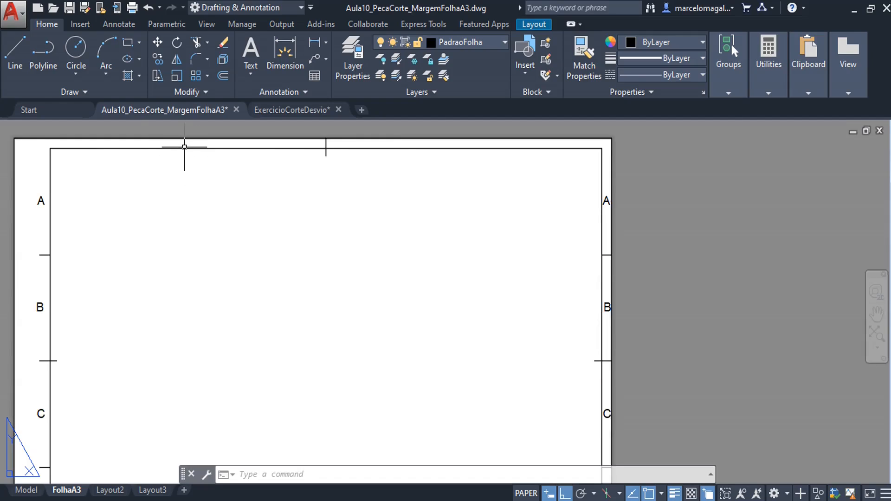
{"action": "scroll", "coordinate": [97, 441], "scroll_direction": "down", "scroll_amount": 3}
{"action": "middle_click_drag", "start_coordinate": [152, 240], "coordinate": [240, 209]}
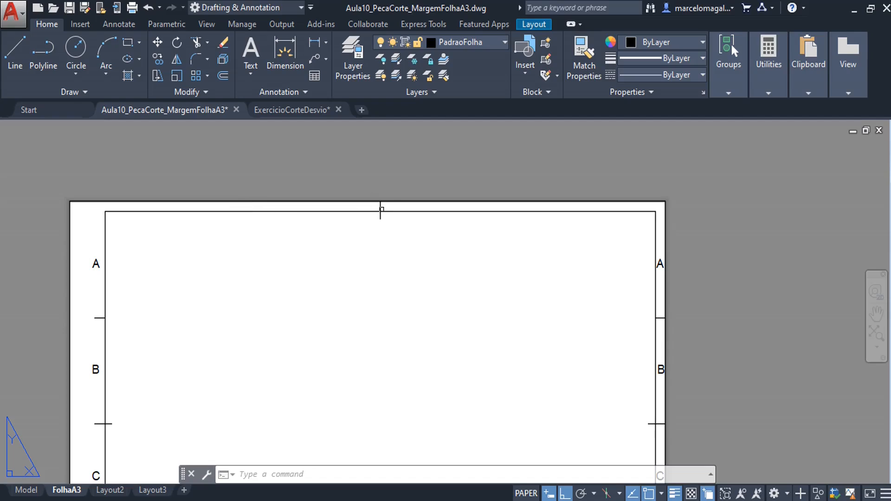
{"action": "middle_click_drag", "start_coordinate": [468, 190], "coordinate": [494, 224]}
{"action": "scroll", "coordinate": [399, 234], "scroll_direction": "up", "scroll_amount": 2}
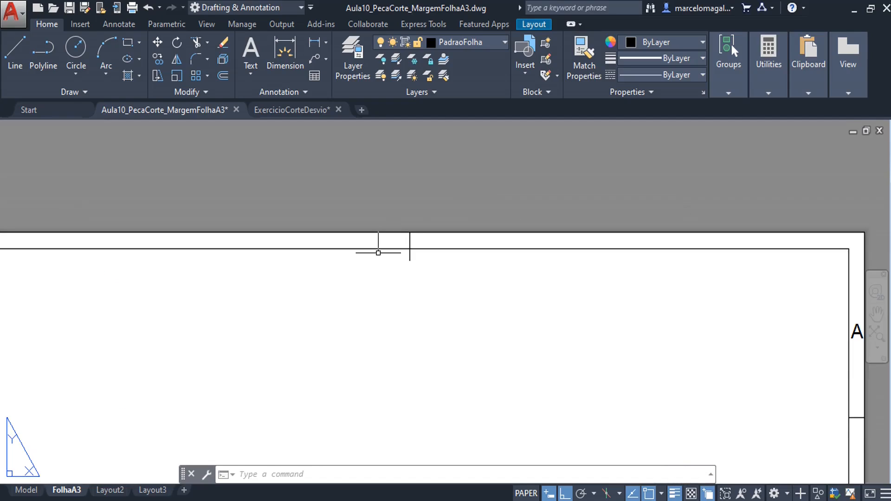
{"action": "scroll", "coordinate": [381, 256], "scroll_direction": "down", "scroll_amount": 2}
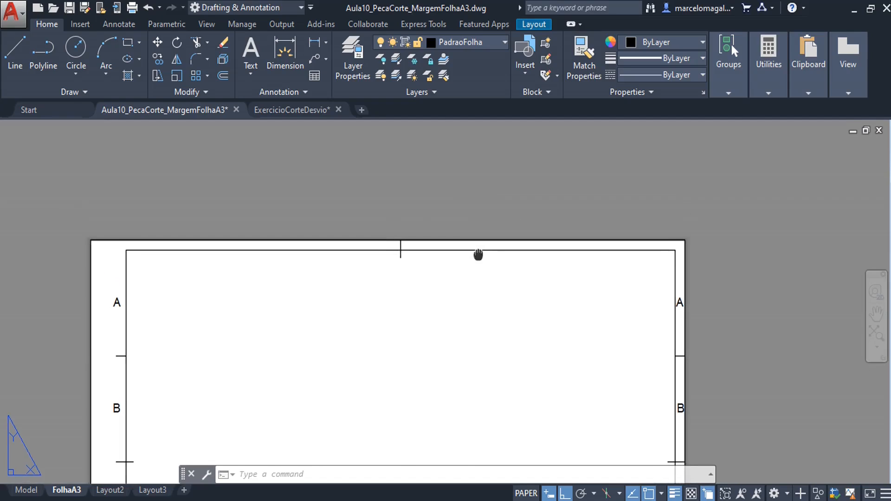
{"action": "scroll", "coordinate": [277, 270], "scroll_direction": "up", "scroll_amount": 2}
{"action": "middle_click_drag", "start_coordinate": [276, 270], "coordinate": [178, 276]}
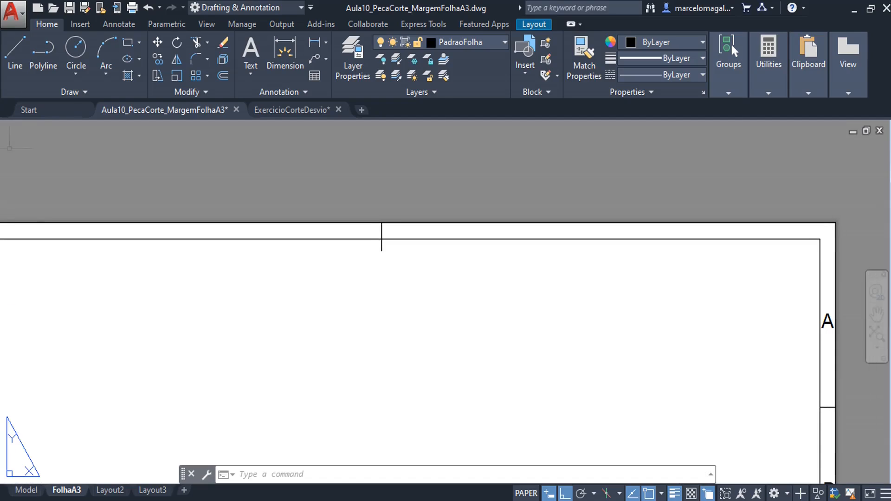
{"action": "left_click", "coordinate": [85, 93]}
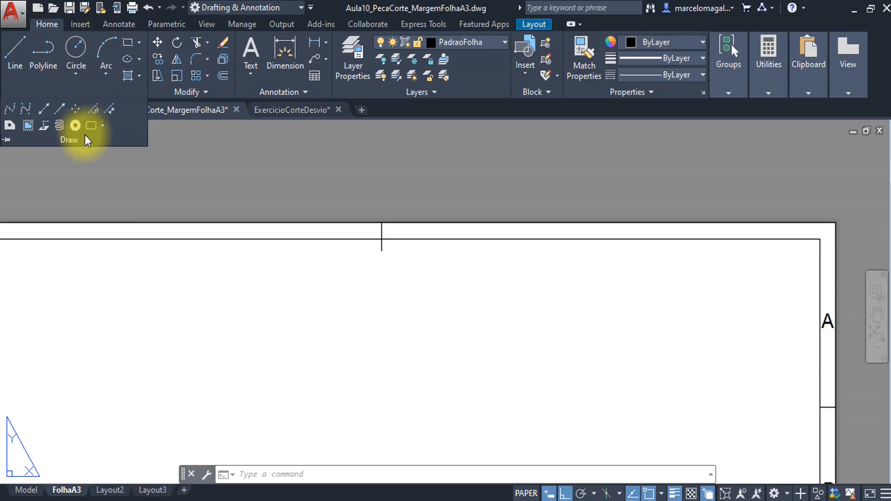
{"action": "left_click", "coordinate": [77, 111]}
{"action": "scroll", "coordinate": [193, 331], "scroll_direction": "down", "scroll_amount": 2}
{"action": "middle_click_drag", "start_coordinate": [193, 330], "coordinate": [237, 298]}
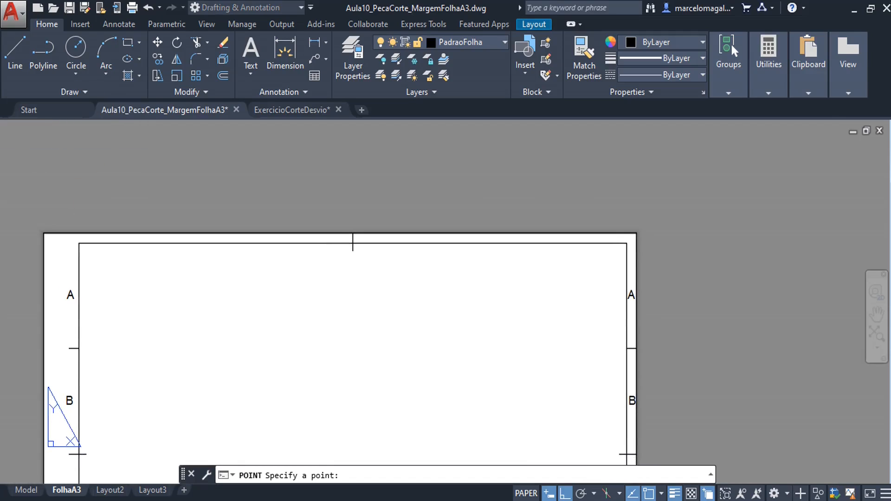
{"action": "left_click", "coordinate": [237, 298]}
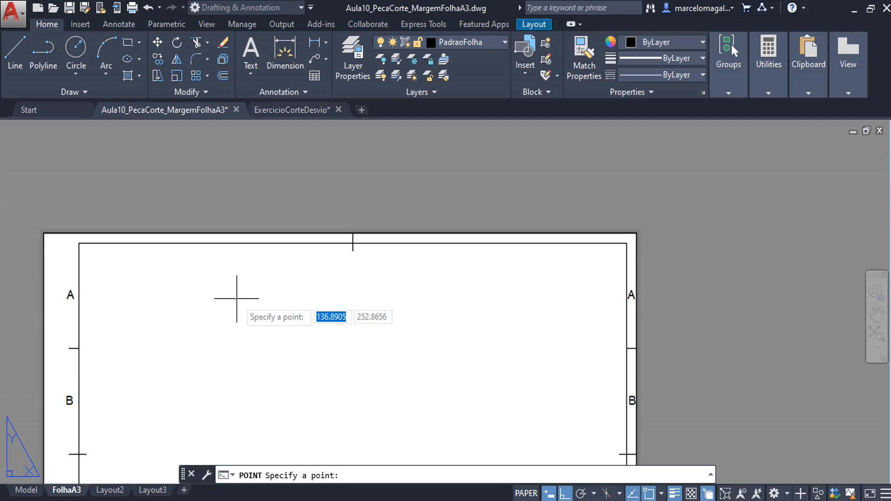
{"action": "key", "text": "Escape"}
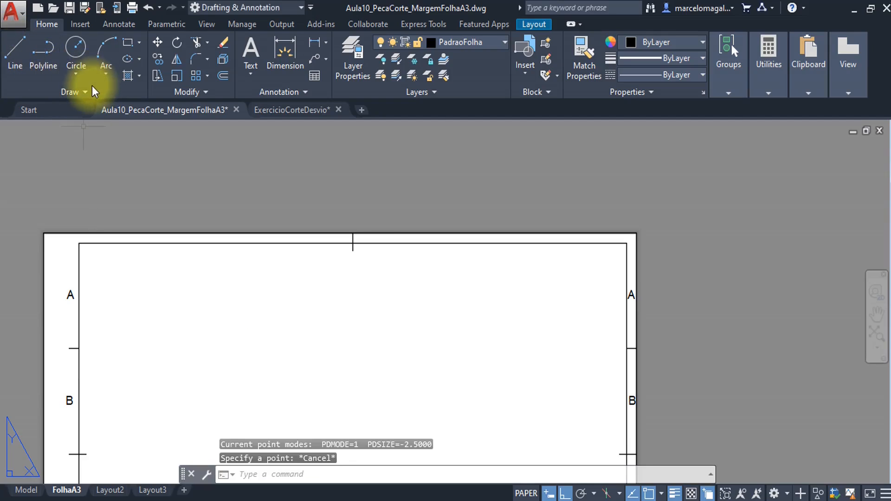
Divide the frame's top line into 6 equal segments with the Divide command
{"action": "left_click", "coordinate": [85, 91]}
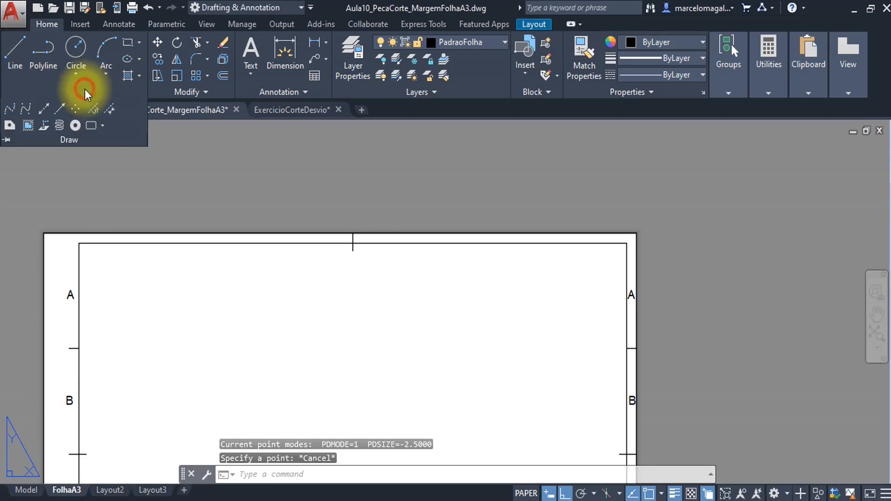
{"action": "left_click", "coordinate": [93, 114]}
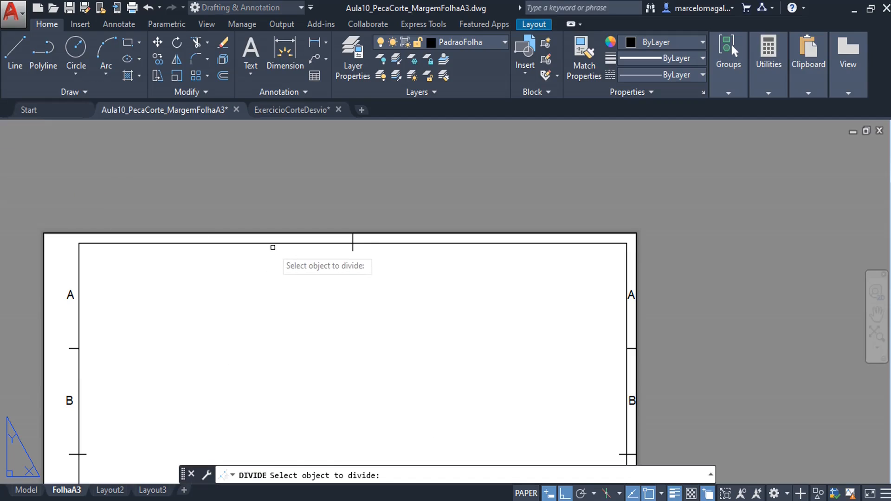
{"action": "left_click", "coordinate": [274, 244]}
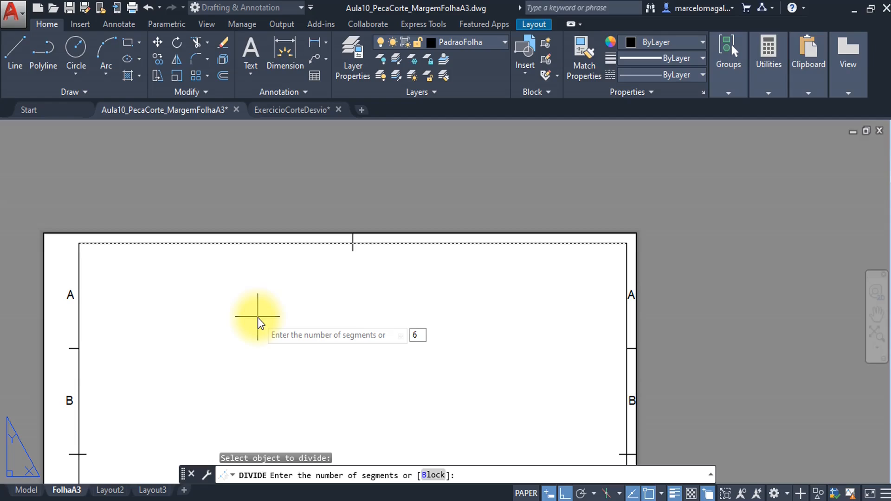
{"action": "key", "text": "Return"}
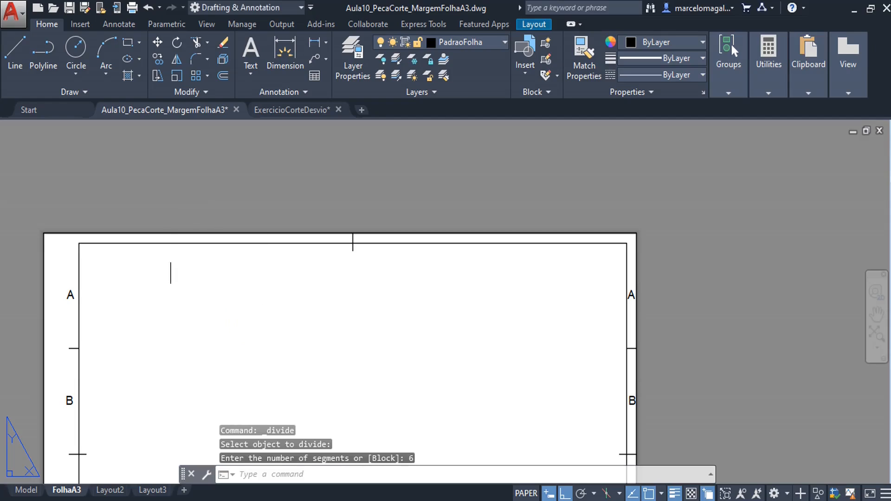
Set the point style to the plain X marker so the division points show on the frame lines
{"action": "middle_click_drag", "start_coordinate": [220, 235], "coordinate": [246, 265]}
{"action": "scroll", "coordinate": [246, 264], "scroll_direction": "up", "scroll_amount": 2}
{"action": "left_click", "coordinate": [769, 93]}
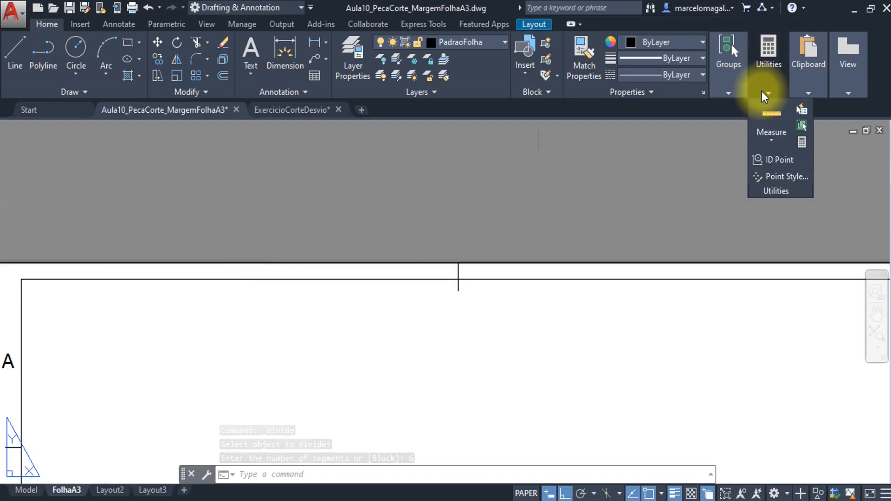
{"action": "left_click", "coordinate": [772, 178]}
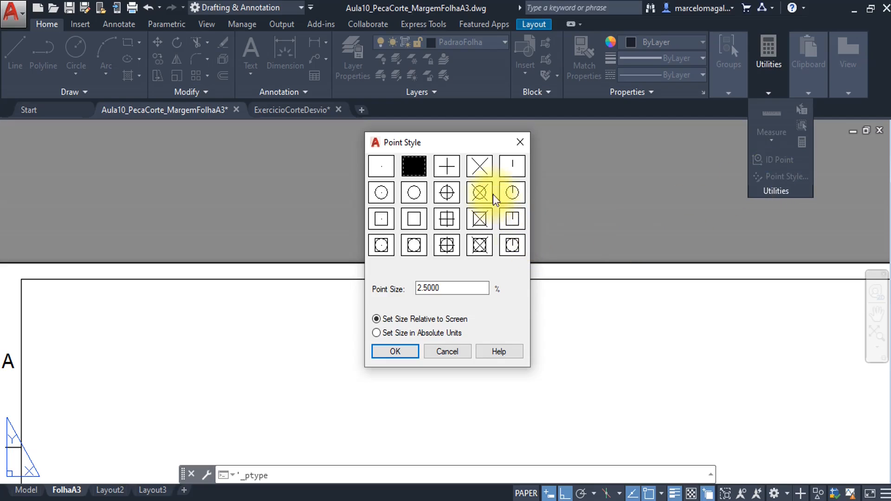
{"action": "left_click", "coordinate": [401, 352]}
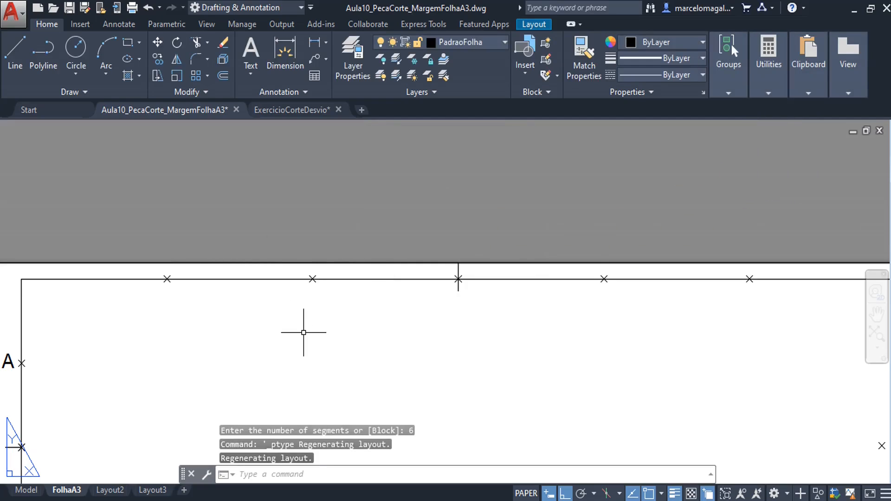
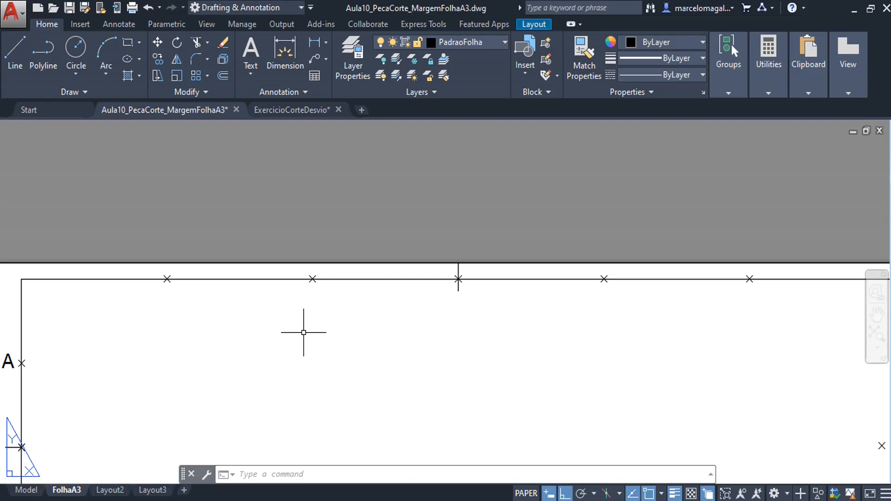
Draw a 7-unit vertical line from the top frame line's first division point up to the sheet edge
{"action": "type", "text": "l"}
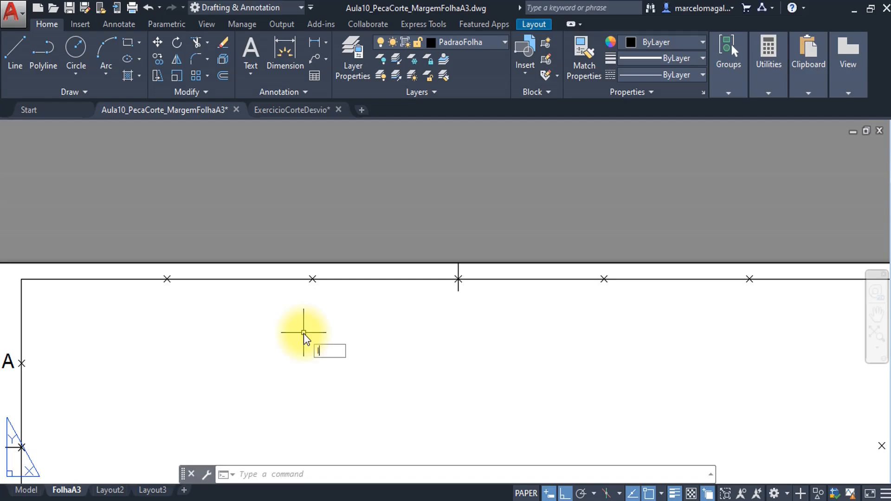
{"action": "key", "text": "Return"}
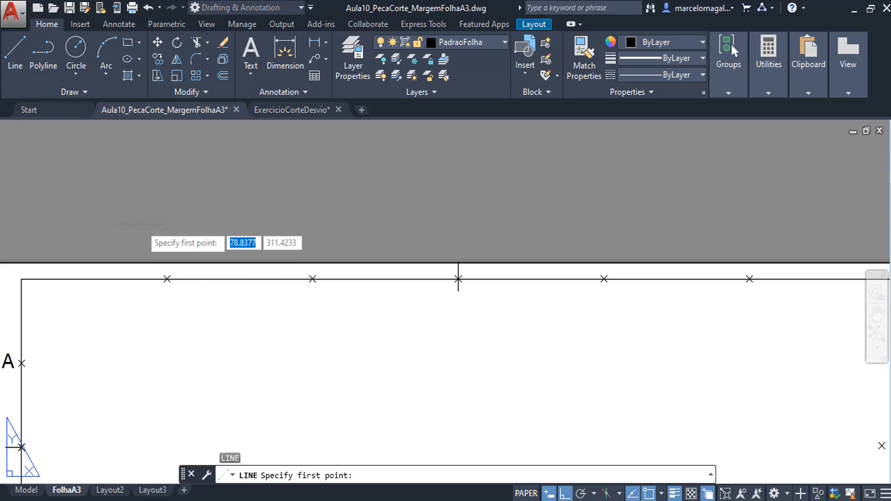
{"action": "left_click", "coordinate": [167, 279]}
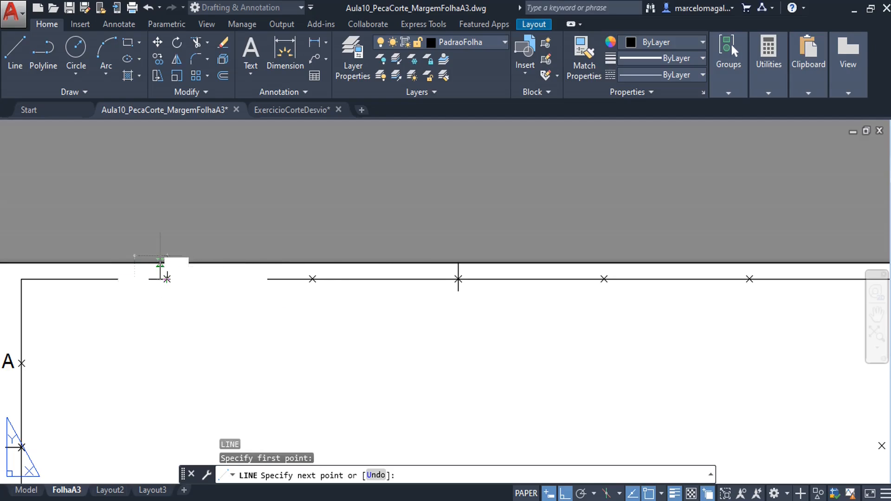
{"action": "scroll", "coordinate": [168, 272], "scroll_direction": "up", "scroll_amount": 3}
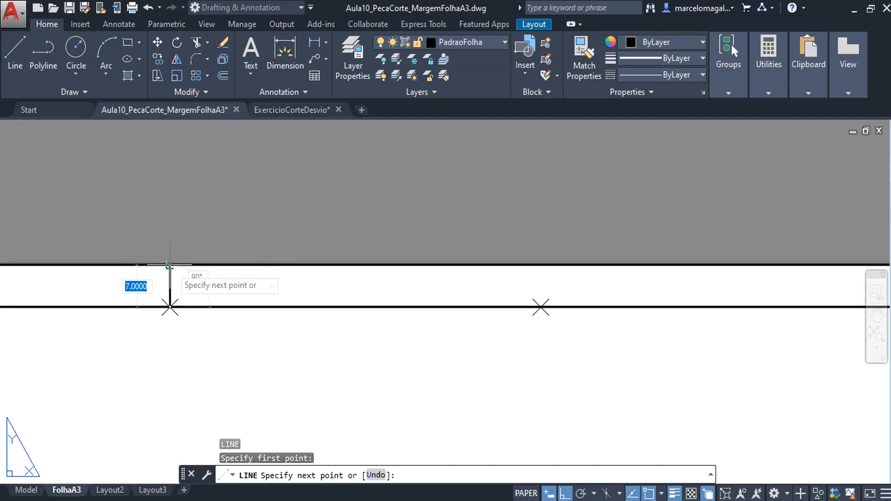
{"action": "left_click", "coordinate": [170, 266]}
{"action": "key", "text": "Escape"}
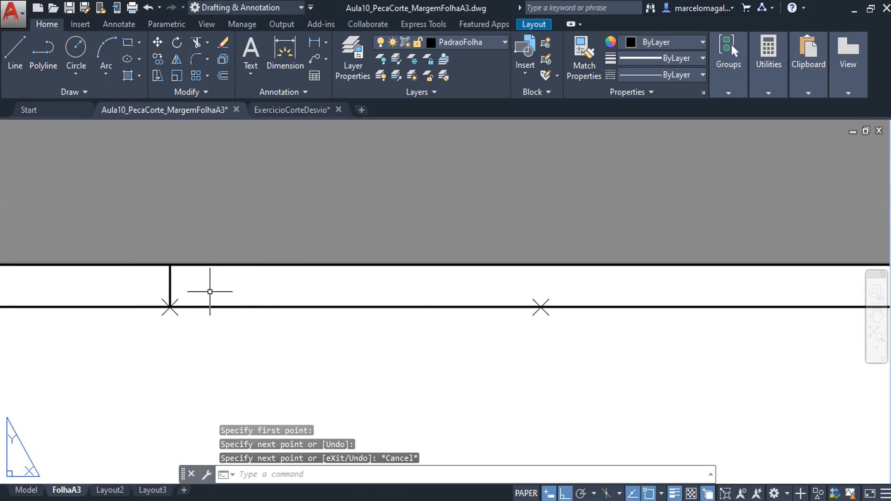
Copy the zone tick from its lower endpoint to the second, fourth and fifth division points of the top frame line
{"action": "scroll", "coordinate": [210, 292], "scroll_direction": "down", "scroll_amount": 2}
{"action": "middle_click_drag", "start_coordinate": [213, 300], "coordinate": [291, 239]}
{"action": "scroll", "coordinate": [285, 243], "scroll_direction": "up", "scroll_amount": 2}
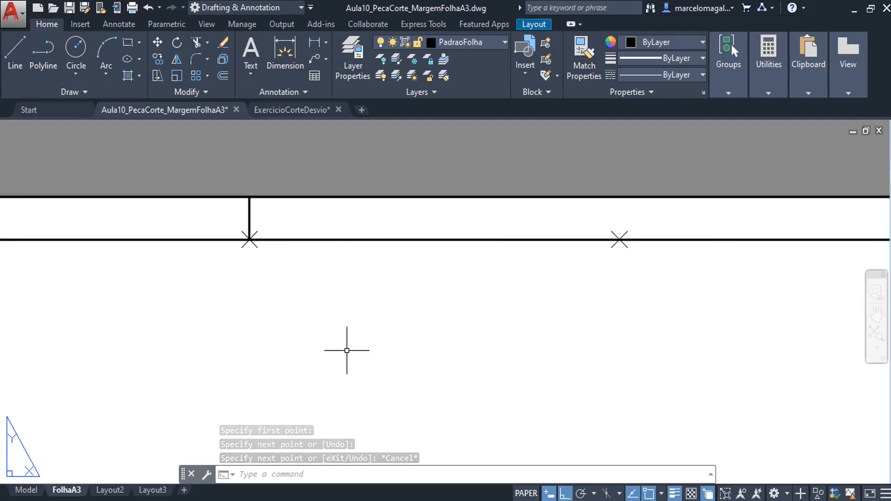
{"action": "type", "text": "CO"}
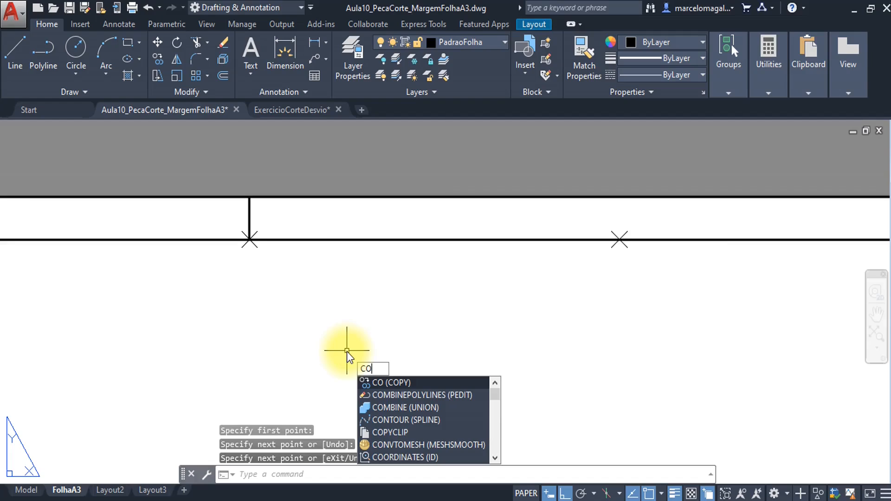
{"action": "key", "text": "Return"}
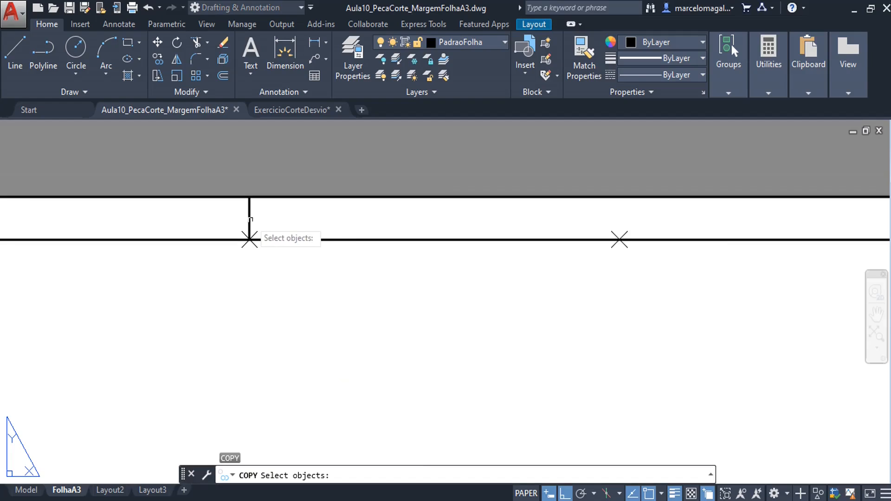
{"action": "left_click", "coordinate": [250, 219]}
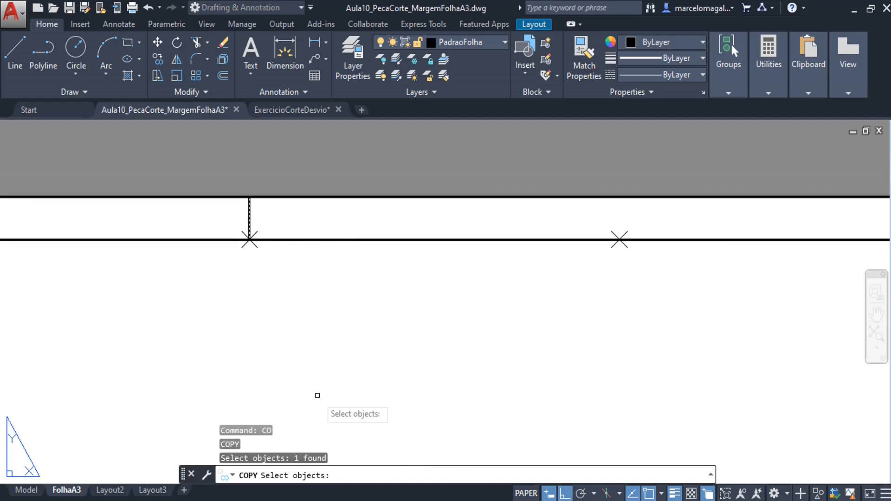
{"action": "key", "text": "Return"}
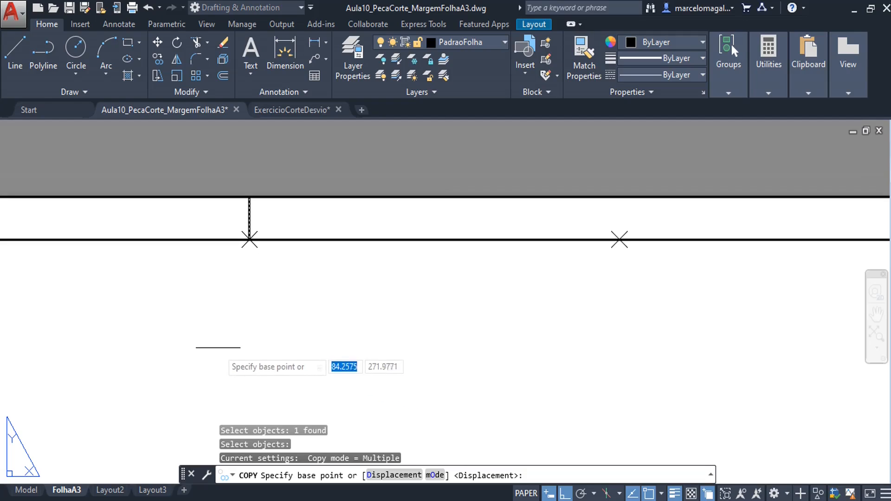
{"action": "left_click", "coordinate": [250, 239]}
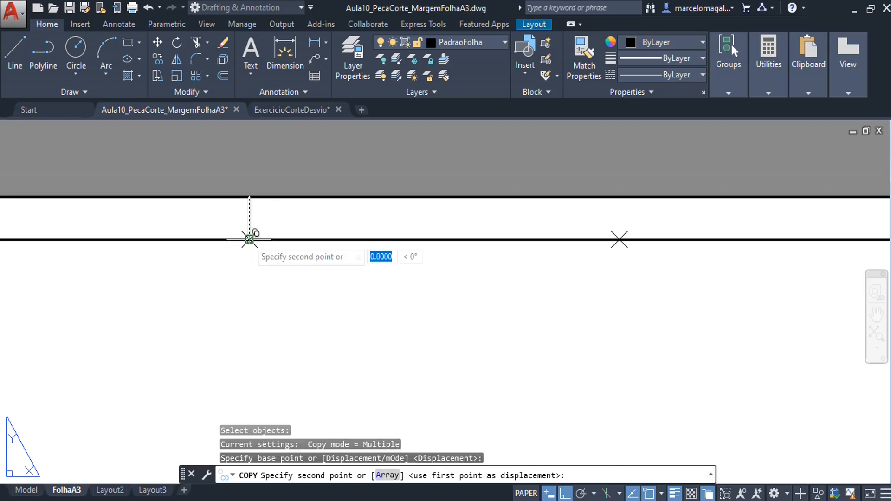
{"action": "left_click", "coordinate": [621, 239]}
{"action": "scroll", "coordinate": [651, 275], "scroll_direction": "down", "scroll_amount": 4}
{"action": "middle_click_drag", "start_coordinate": [650, 275], "coordinate": [86, 302]}
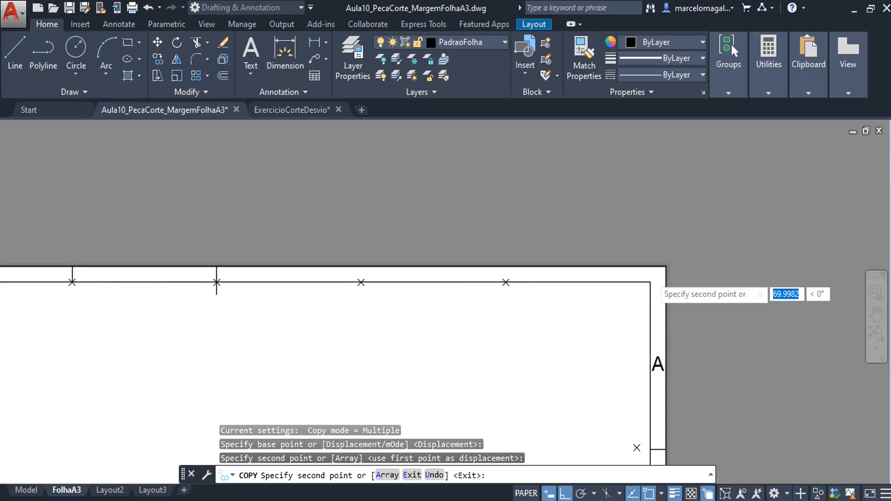
{"action": "left_click", "coordinate": [361, 282]}
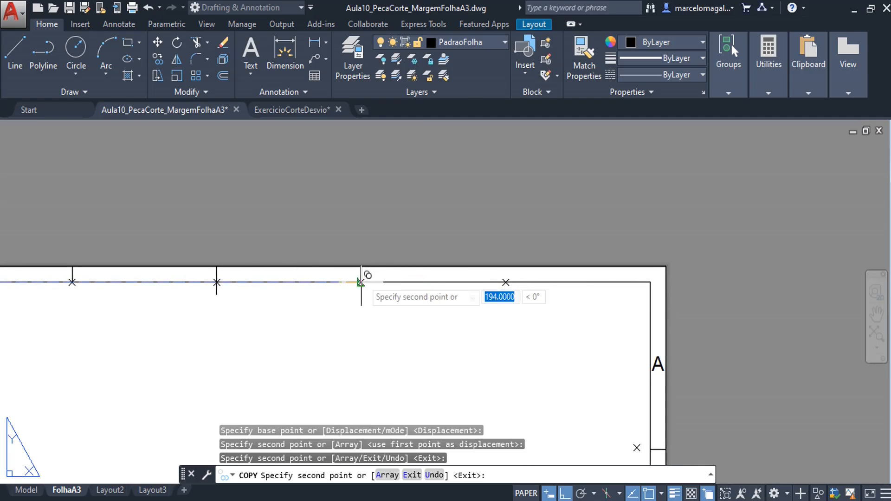
{"action": "left_click", "coordinate": [506, 275]}
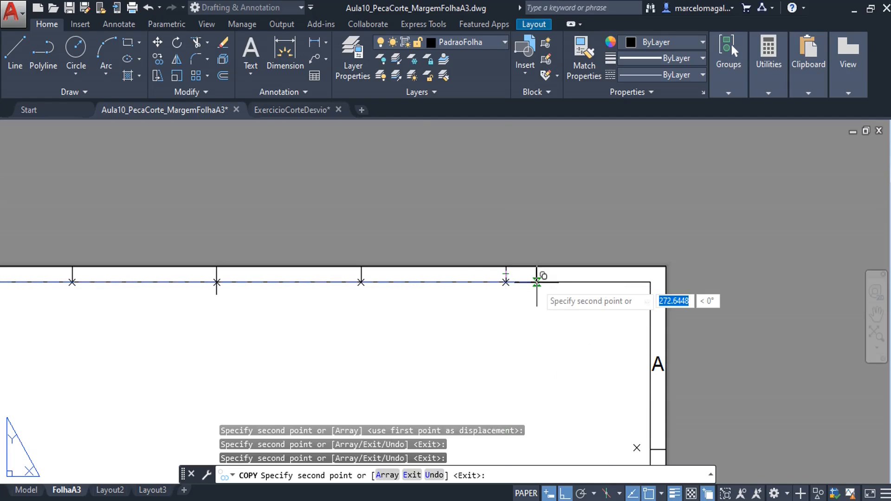
{"action": "key", "text": "Escape"}
{"action": "scroll", "coordinate": [505, 284], "scroll_direction": "up", "scroll_amount": 2}
{"action": "scroll", "coordinate": [505, 284], "scroll_direction": "up", "scroll_amount": 1}
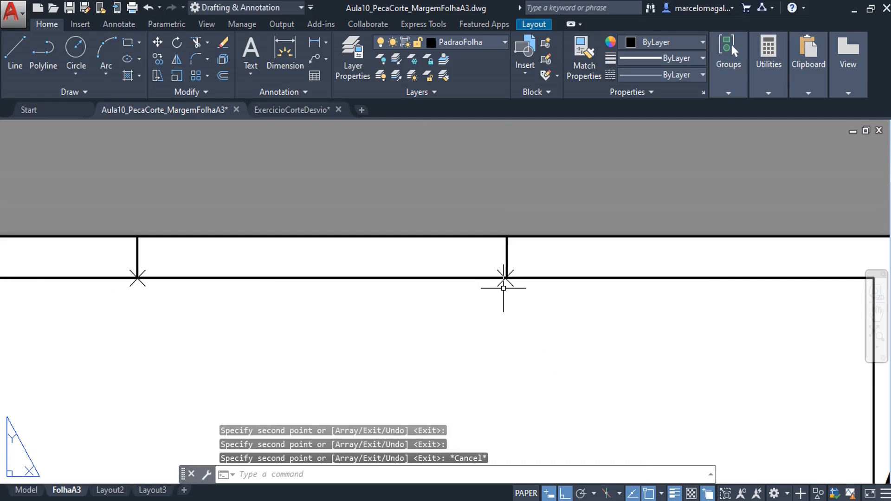
Divide the frame's top line into 12 equal segments to mark the middle of each zone
{"action": "scroll", "coordinate": [504, 287], "scroll_direction": "down", "scroll_amount": 1}
{"action": "middle_click_drag", "start_coordinate": [304, 330], "coordinate": [839, 250]}
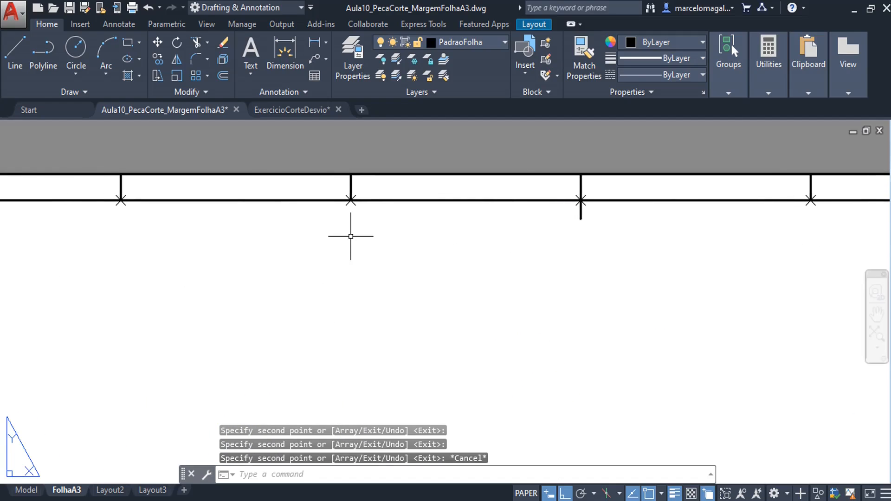
{"action": "scroll", "coordinate": [334, 255], "scroll_direction": "down", "scroll_amount": 2}
{"action": "middle_click_drag", "start_coordinate": [335, 255], "coordinate": [413, 321]}
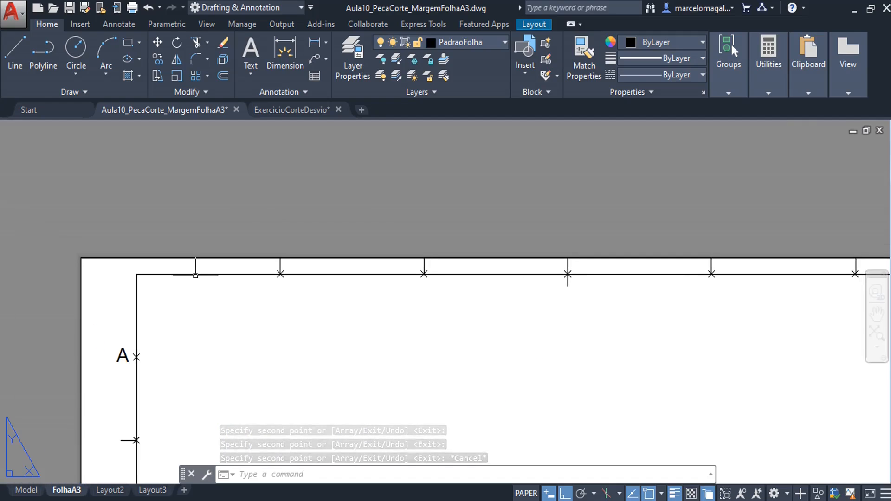
{"action": "scroll", "coordinate": [195, 273], "scroll_direction": "up", "scroll_amount": 2}
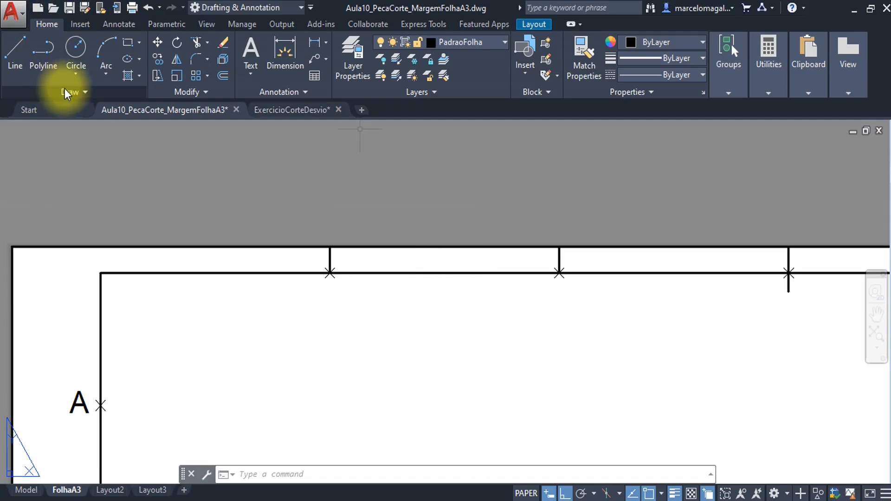
{"action": "left_click", "coordinate": [86, 91]}
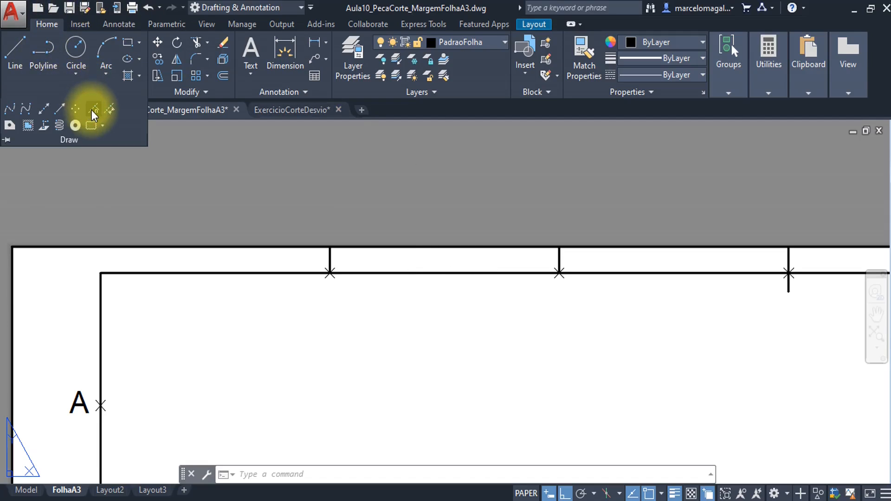
{"action": "left_click", "coordinate": [93, 109]}
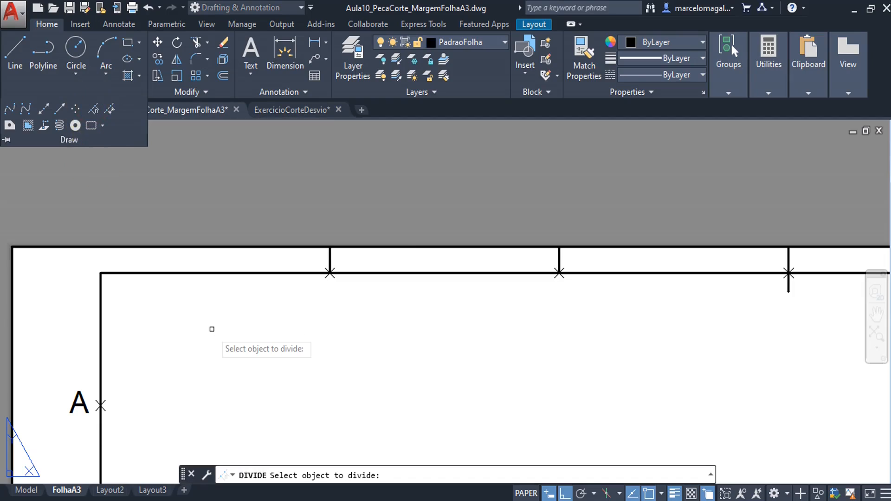
{"action": "left_click", "coordinate": [211, 274]}
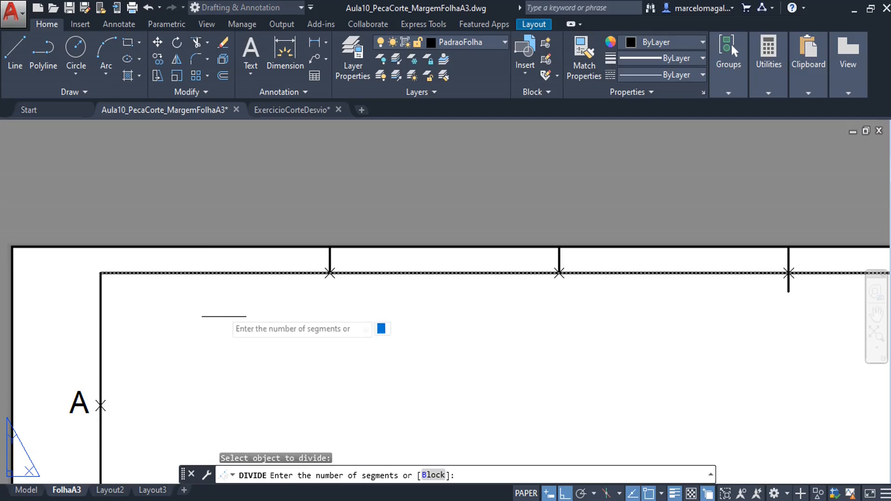
{"action": "type", "text": "12"}
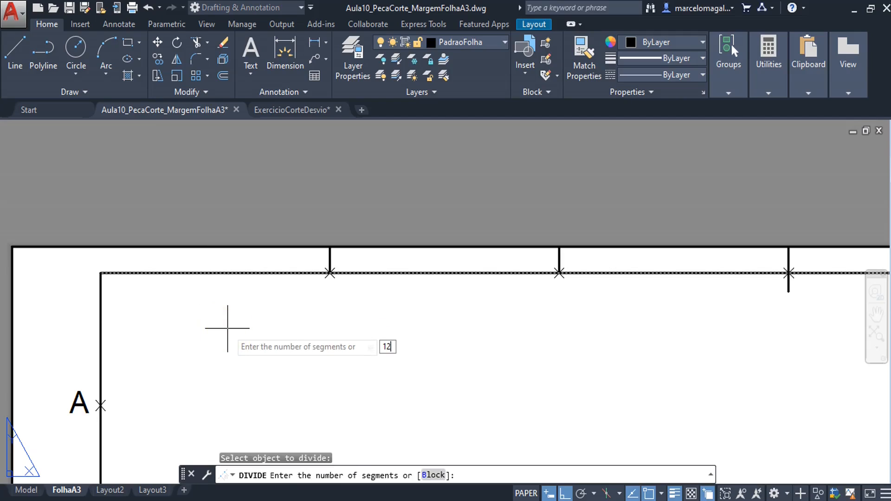
{"action": "key", "text": "Return"}
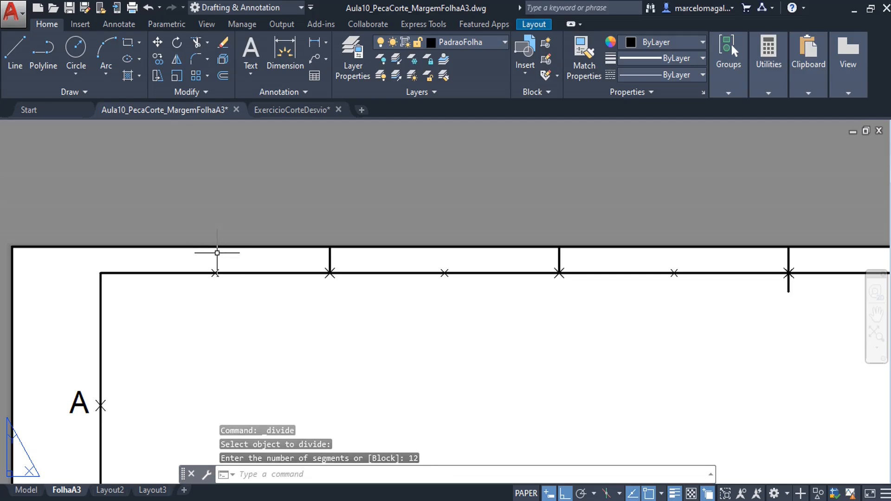
Add the multiline text "1" in the top margin near the first zone's midpoint, using the Annotative style and height 6
{"action": "scroll", "coordinate": [215, 252], "scroll_direction": "up", "scroll_amount": 6}
{"action": "scroll", "coordinate": [215, 269], "scroll_direction": "down", "scroll_amount": 2}
{"action": "middle_click_drag", "start_coordinate": [215, 271], "coordinate": [234, 280]}
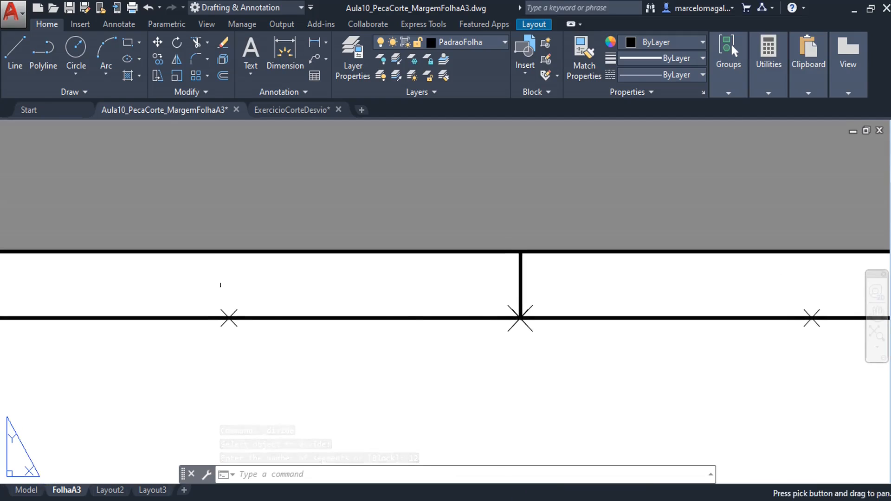
{"action": "left_click", "coordinate": [254, 72]}
{"action": "left_click", "coordinate": [269, 101]}
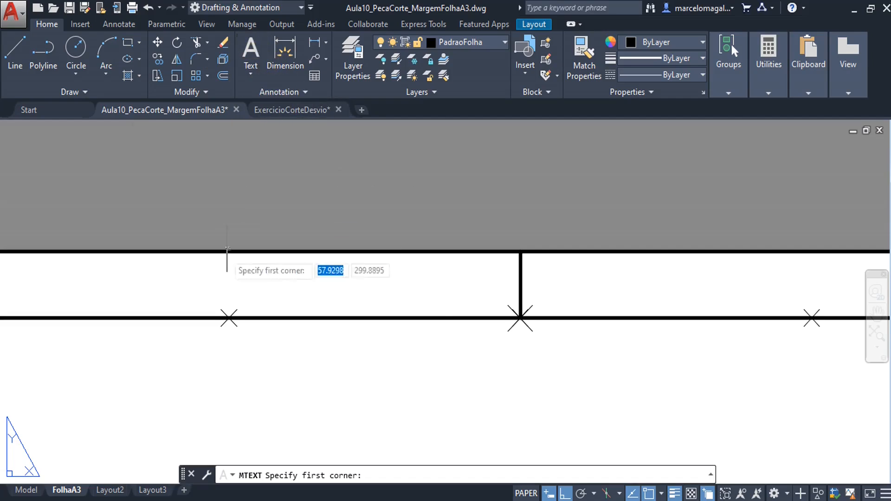
{"action": "left_click", "coordinate": [156, 267]}
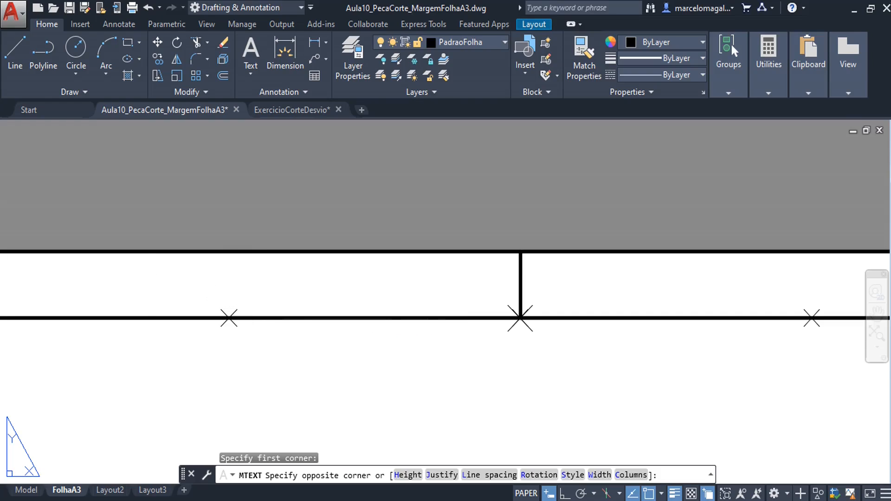
{"action": "left_click", "coordinate": [266, 308]}
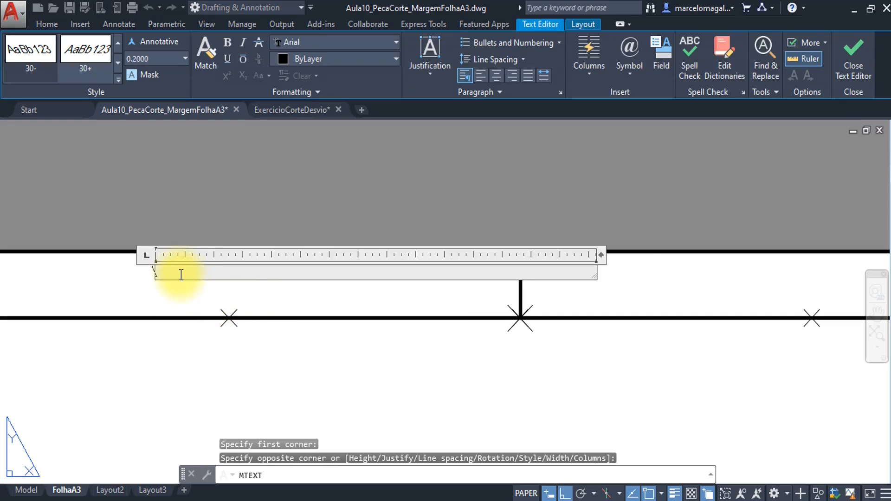
{"action": "left_click", "coordinate": [118, 80]}
{"action": "left_click", "coordinate": [26, 102]}
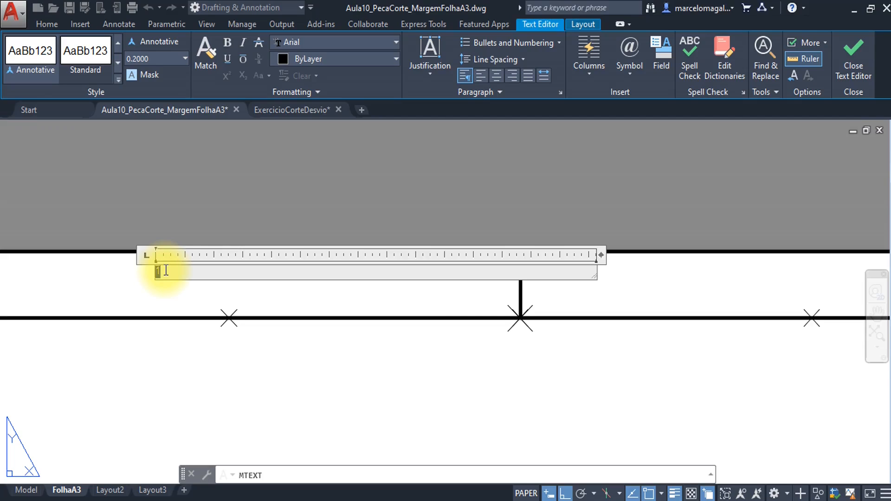
{"action": "left_click", "coordinate": [185, 58]}
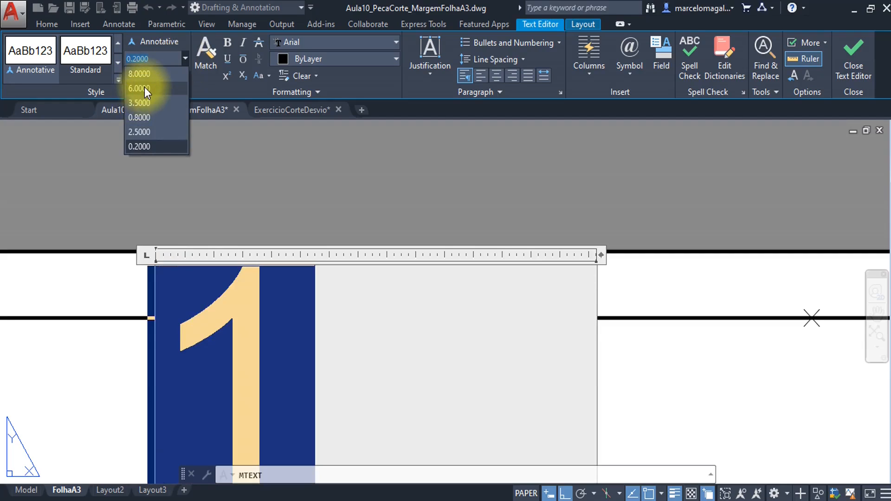
{"action": "left_click", "coordinate": [146, 89]}
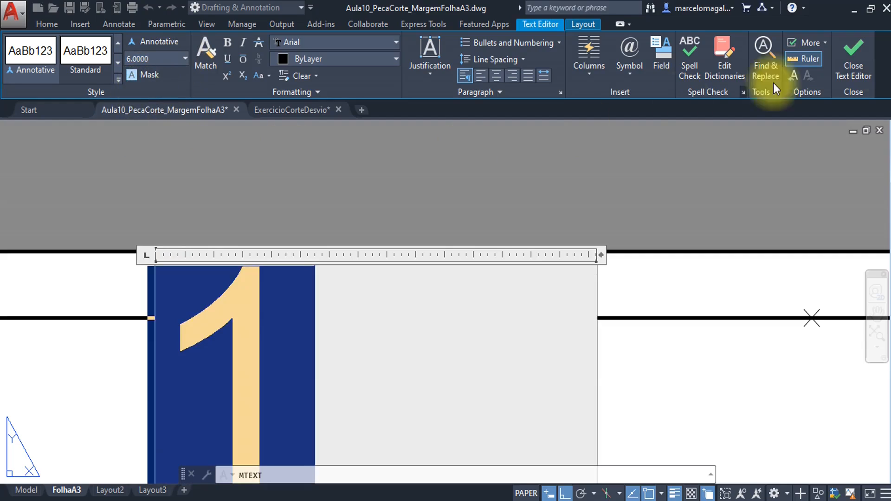
{"action": "left_click", "coordinate": [854, 52]}
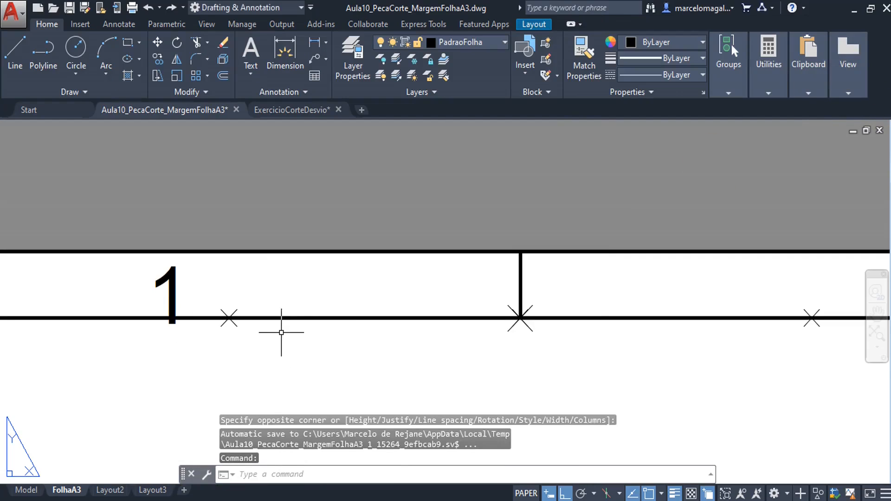
Turn Ortho off and move the text "1" in the top margin to just above the first zone's midpoint mark
{"action": "middle_click_drag", "start_coordinate": [262, 307], "coordinate": [265, 307]}
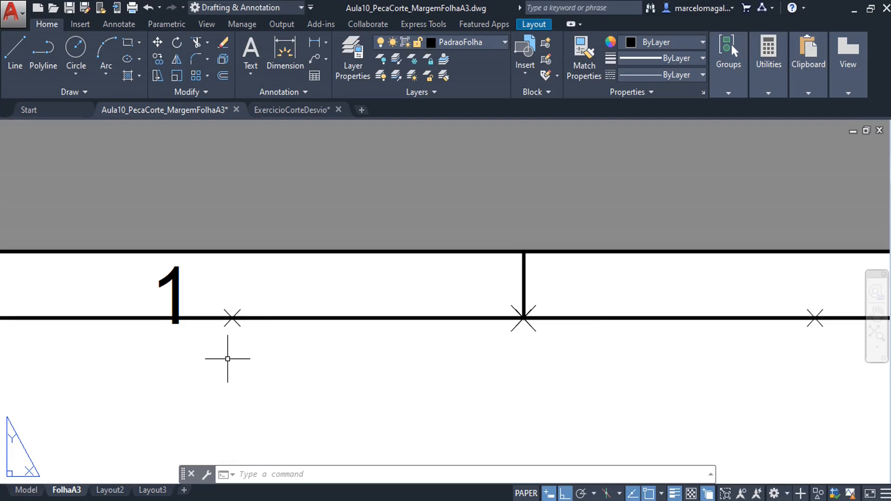
{"action": "key", "text": "F8"}
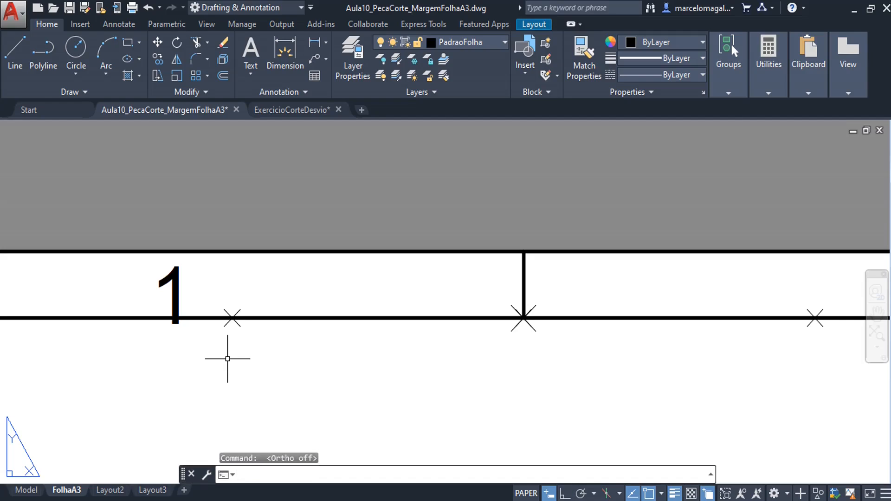
{"action": "type", "text": "m"}
{"action": "key", "text": "Return"}
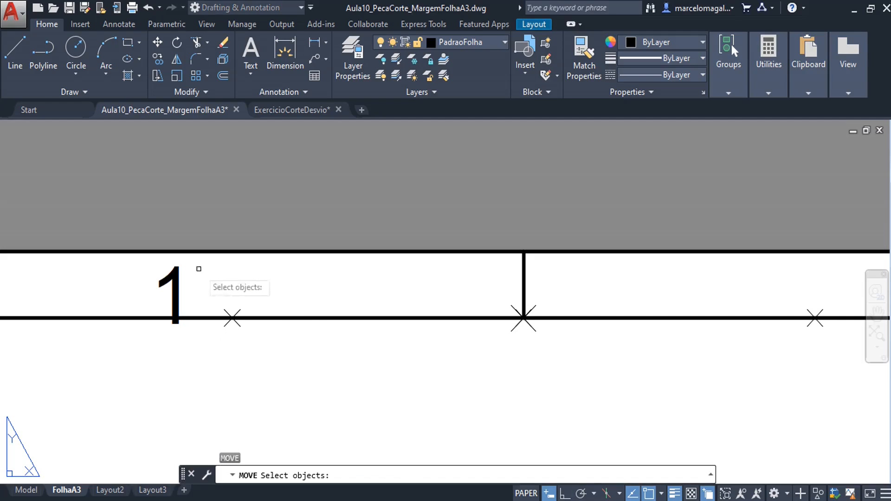
{"action": "left_click", "coordinate": [173, 293]}
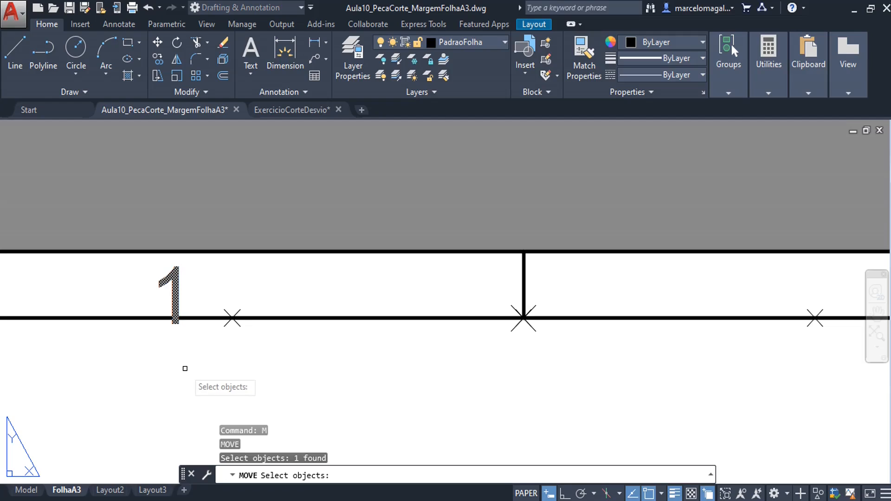
{"action": "key", "text": "Return"}
{"action": "left_click", "coordinate": [170, 370]}
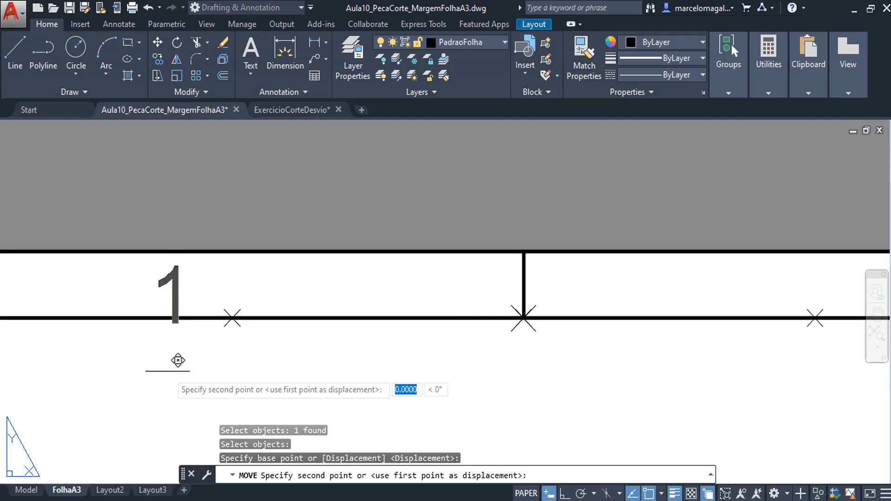
{"action": "left_click", "coordinate": [225, 360]}
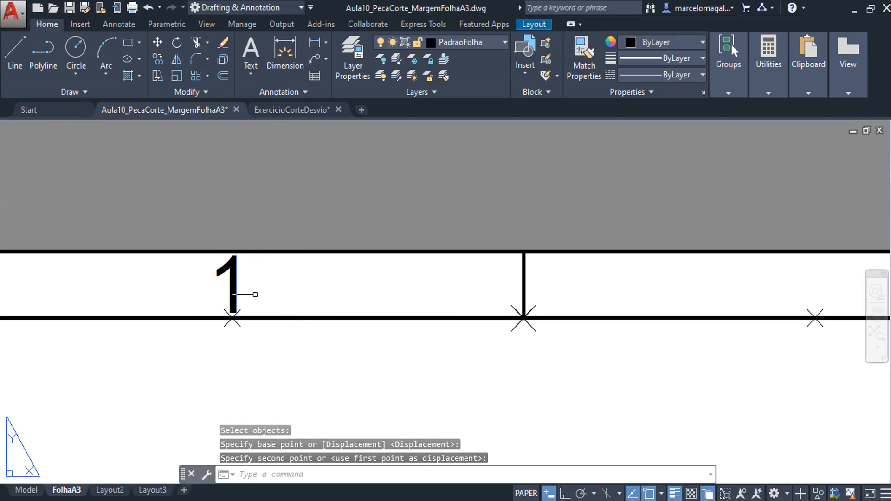
Set the text height of the first zone's number "1" to 5
{"action": "left_click", "coordinate": [233, 286]}
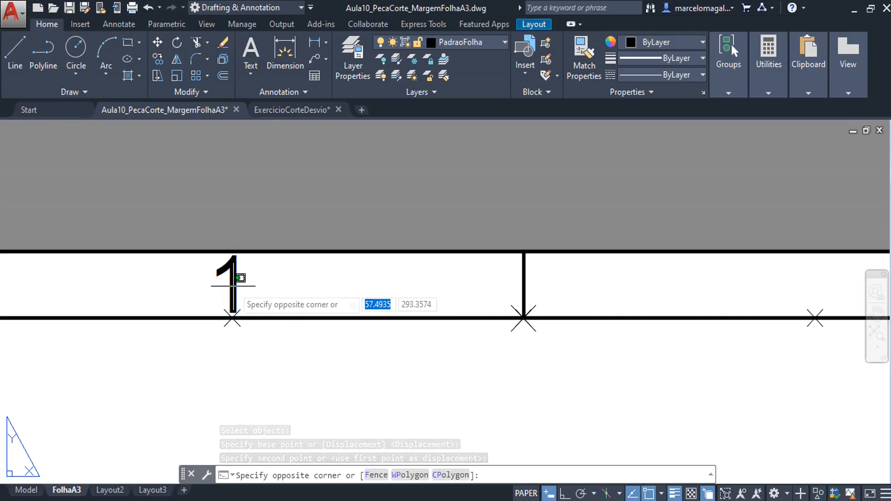
{"action": "left_click", "coordinate": [233, 286]}
{"action": "left_click", "coordinate": [233, 286]}
{"action": "left_click", "coordinate": [233, 286]}
{"action": "scroll", "coordinate": [234, 286], "scroll_direction": "up", "scroll_amount": 4}
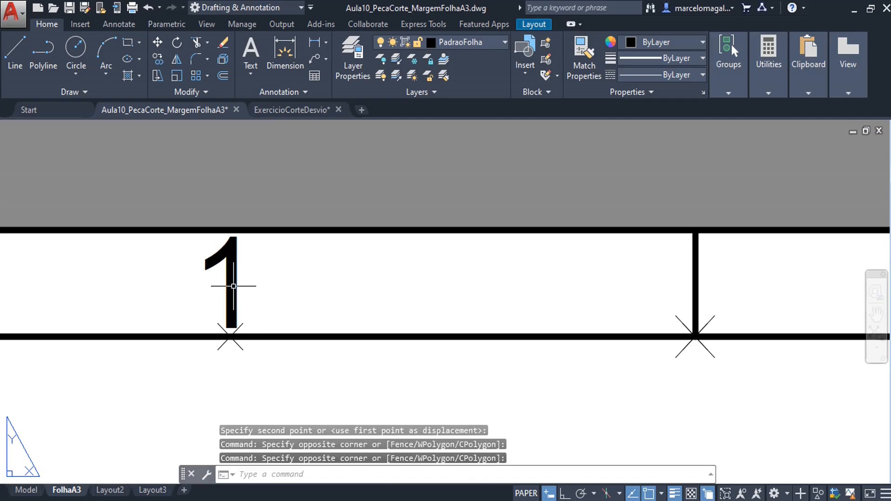
{"action": "left_click", "coordinate": [213, 302]}
{"action": "left_click", "coordinate": [213, 302]}
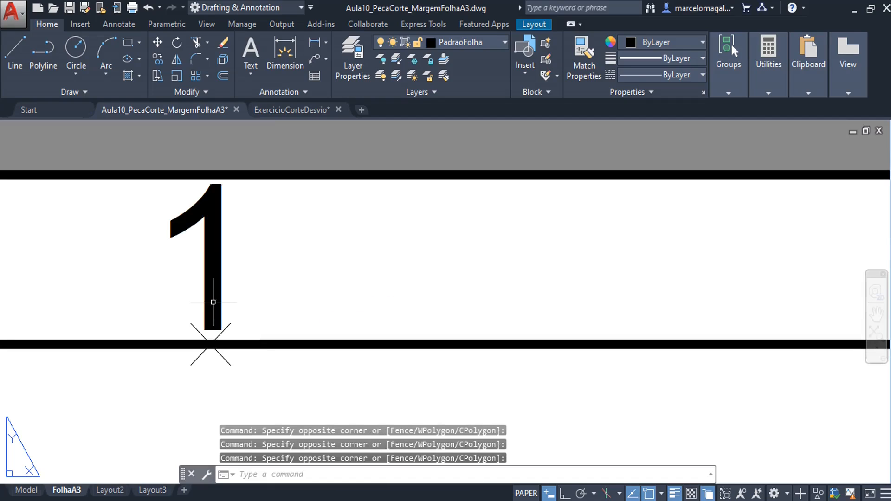
{"action": "left_click", "coordinate": [210, 331]}
{"action": "double_click", "coordinate": [211, 331]}
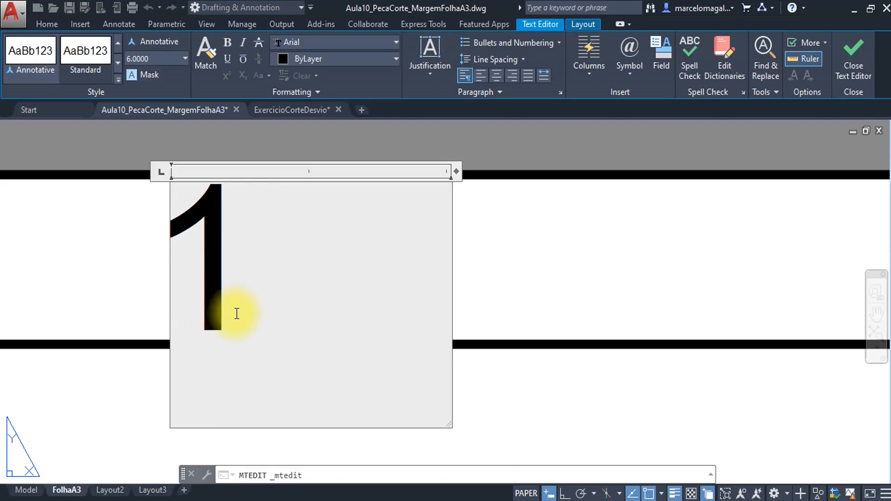
{"action": "double_click", "coordinate": [236, 314]}
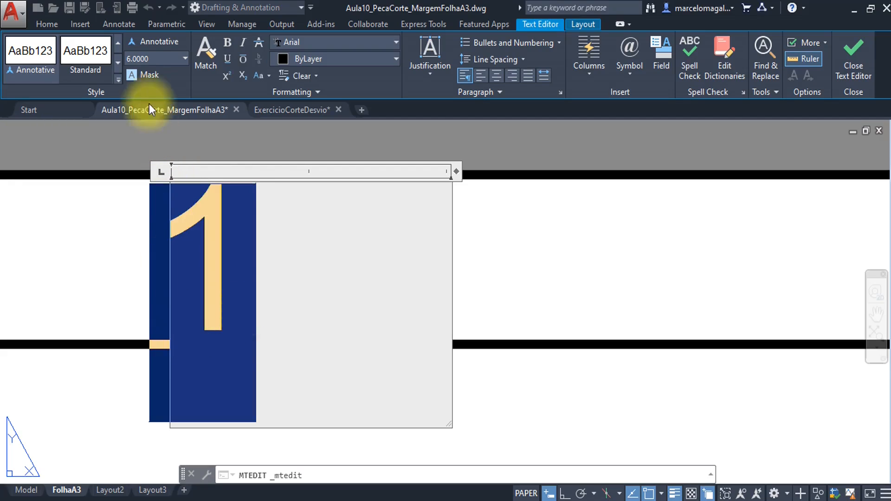
{"action": "left_click", "coordinate": [154, 59]}
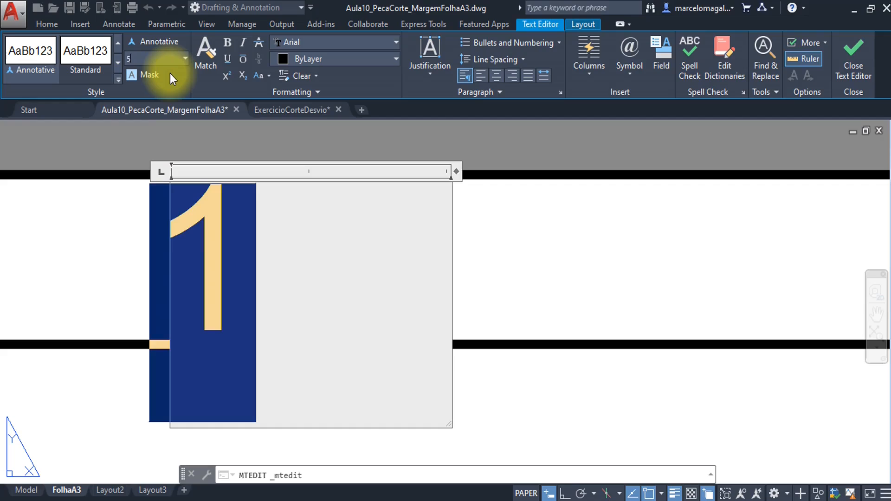
{"action": "type", "text": "5"}
{"action": "key", "text": "Return"}
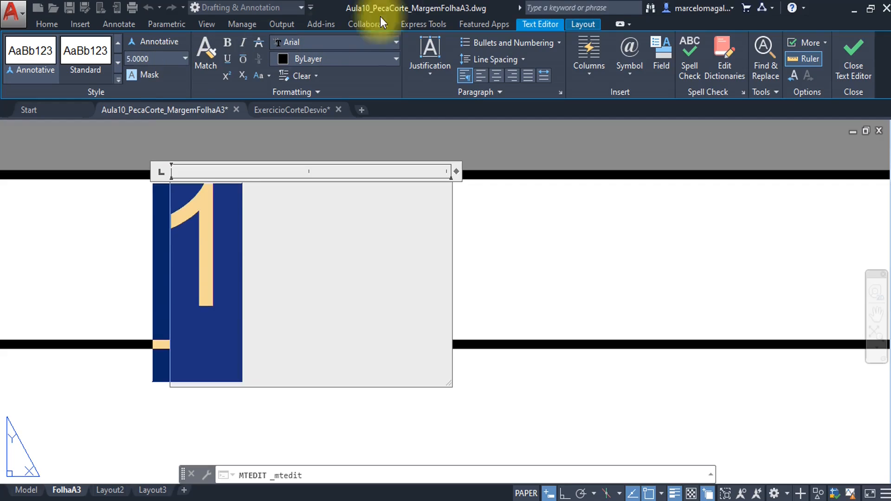
{"action": "left_click", "coordinate": [863, 64]}
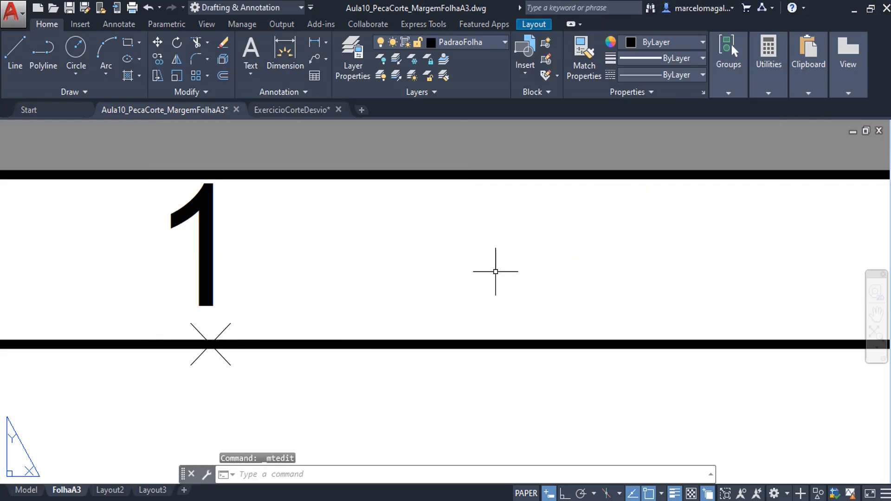
Move the resized "1" slightly down and to the right to centre it in the top margin over the midpoint mark
{"action": "scroll", "coordinate": [308, 287], "scroll_direction": "down", "scroll_amount": 4}
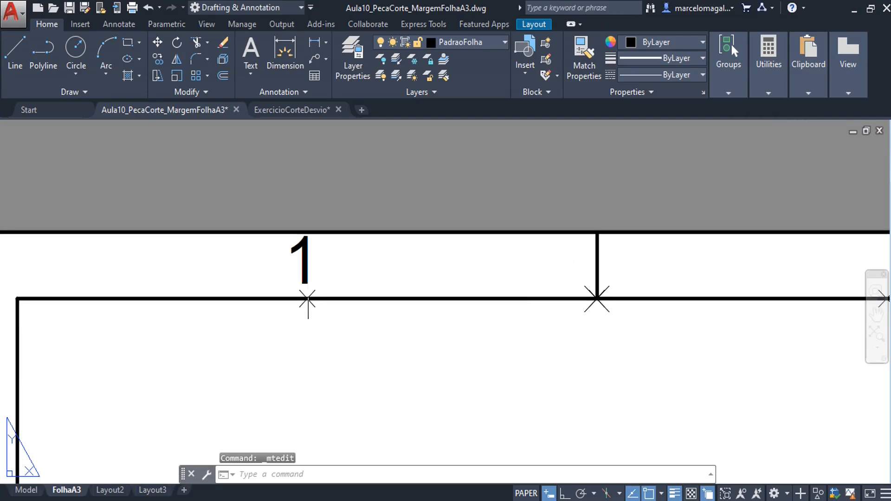
{"action": "middle_click_drag", "start_coordinate": [308, 301], "coordinate": [255, 328]}
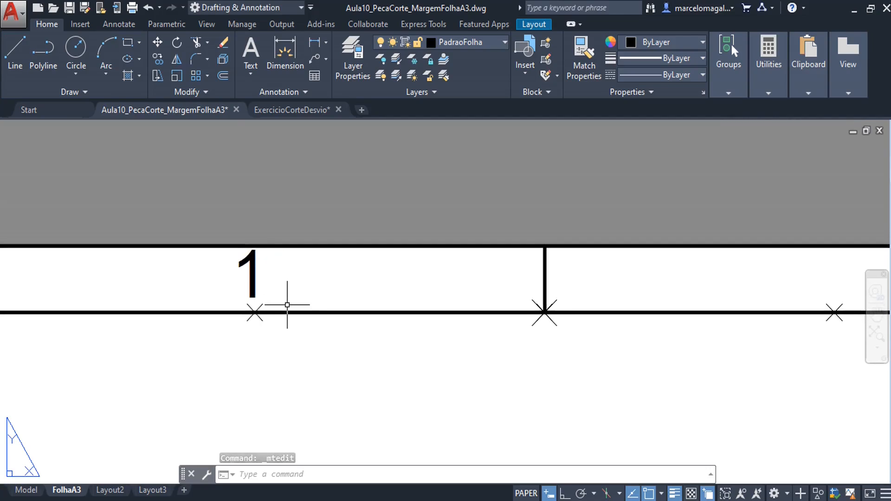
{"action": "type", "text": "m"}
{"action": "key", "text": "Return"}
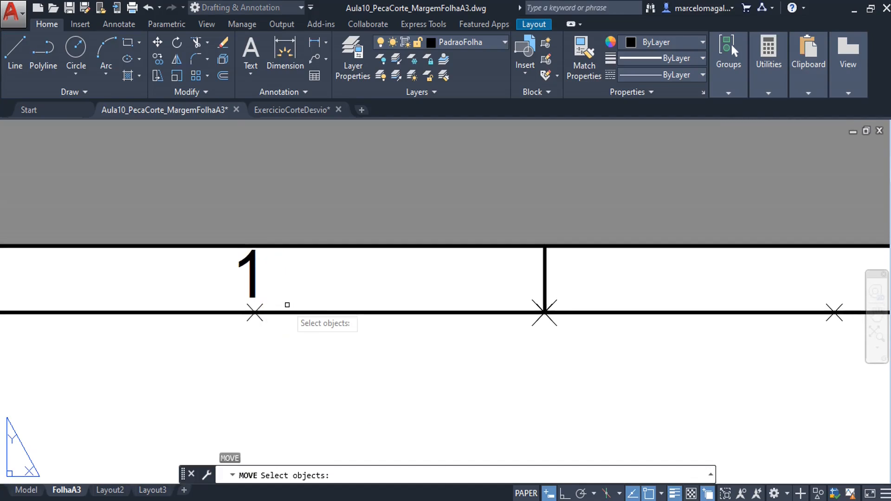
{"action": "left_click", "coordinate": [252, 278]}
{"action": "left_click", "coordinate": [245, 283]}
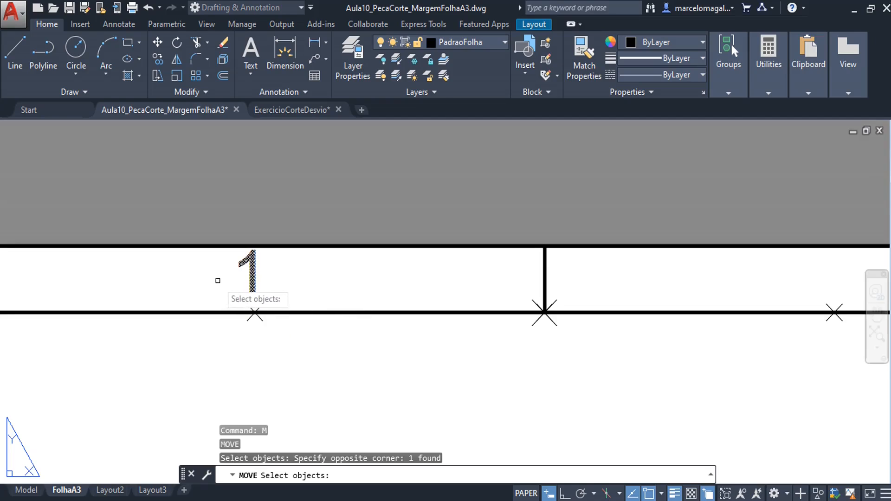
{"action": "key", "text": "Return"}
{"action": "left_click", "coordinate": [186, 275]}
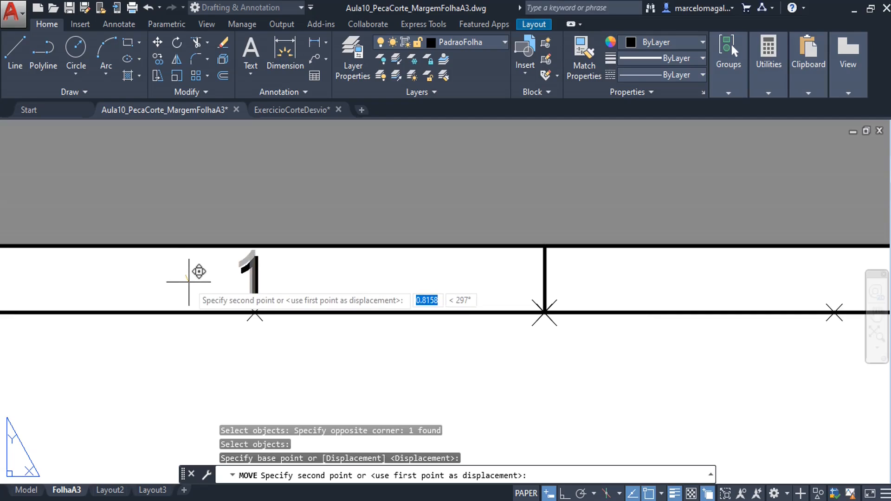
{"action": "left_click", "coordinate": [188, 281]}
Copy the "1" with Ortho on from the first zone's midpoint mark to the midpoint marks of the other five top zones
{"action": "middle_click_drag", "start_coordinate": [332, 304], "coordinate": [222, 253]}
{"action": "scroll", "coordinate": [201, 292], "scroll_direction": "down", "scroll_amount": 2}
{"action": "scroll", "coordinate": [222, 253], "scroll_direction": "down", "scroll_amount": 2}
{"action": "scroll", "coordinate": [205, 266], "scroll_direction": "up", "scroll_amount": 2}
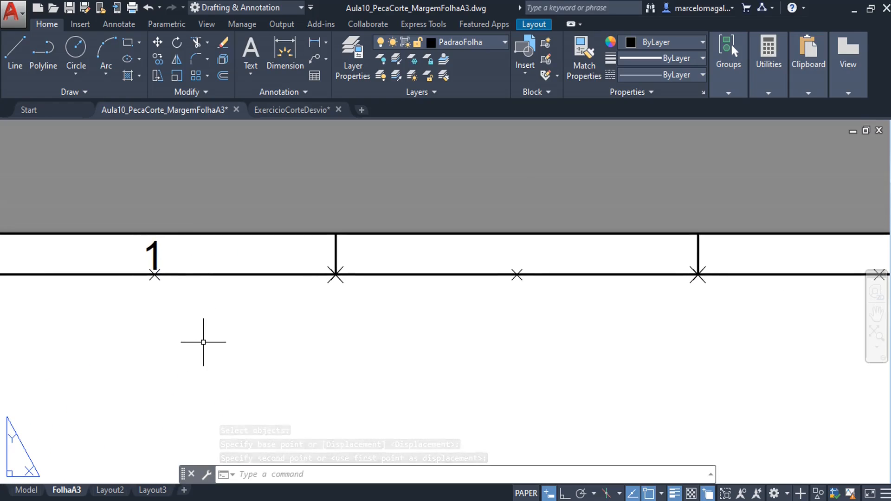
{"action": "type", "text": "co"}
{"action": "key", "text": "Return"}
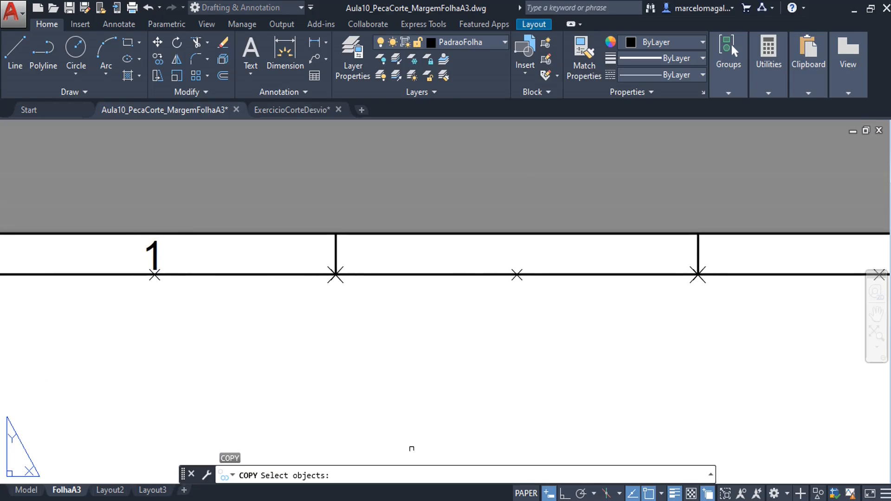
{"action": "left_click", "coordinate": [563, 496]}
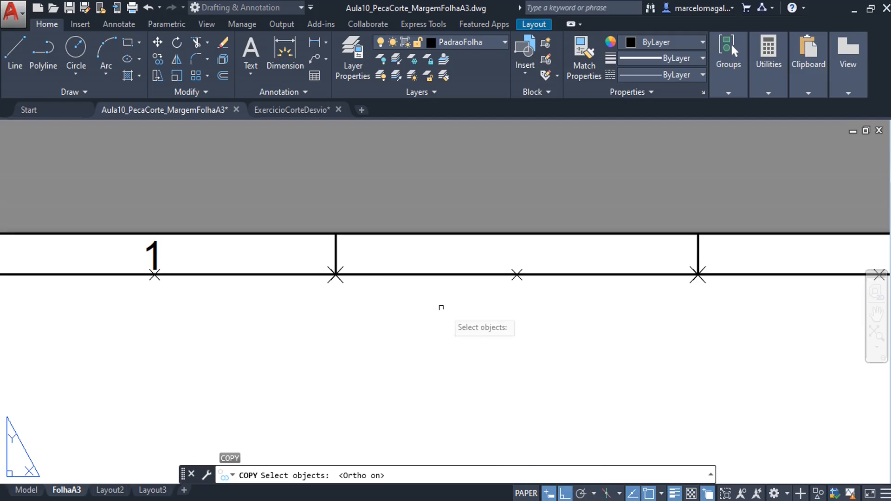
{"action": "left_click", "coordinate": [154, 259]}
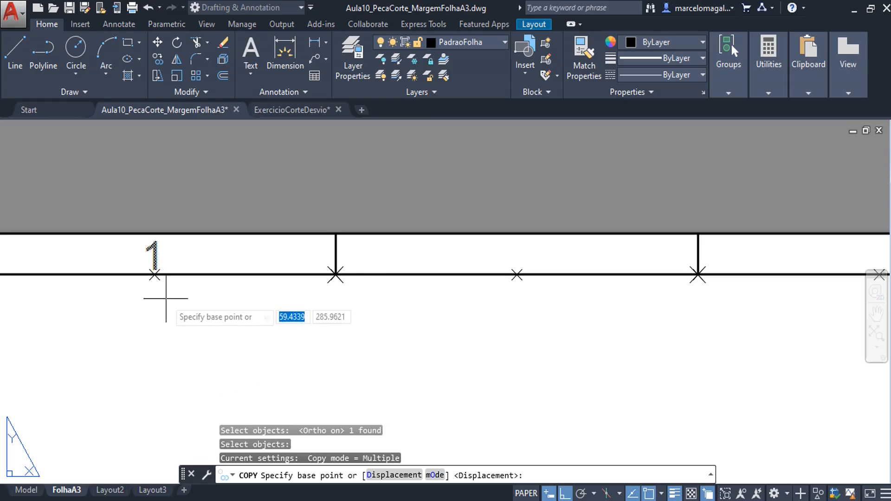
{"action": "scroll", "coordinate": [155, 274], "scroll_direction": "up", "scroll_amount": 2}
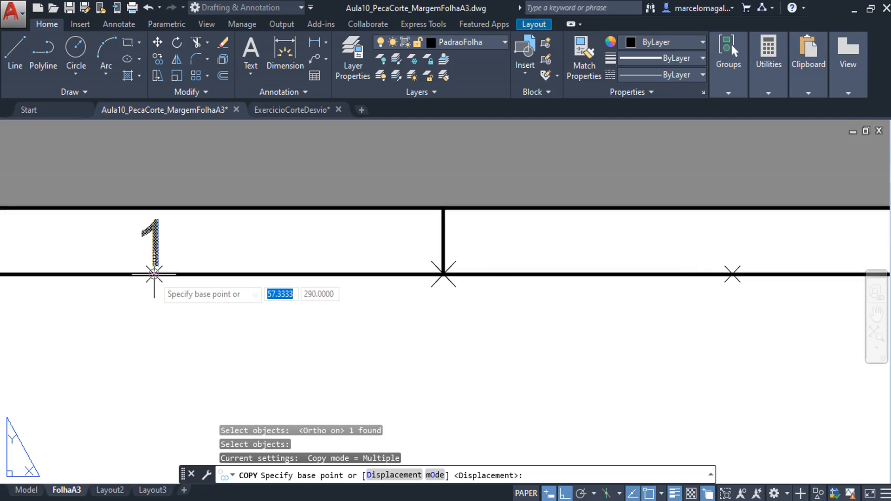
{"action": "left_click", "coordinate": [154, 273]}
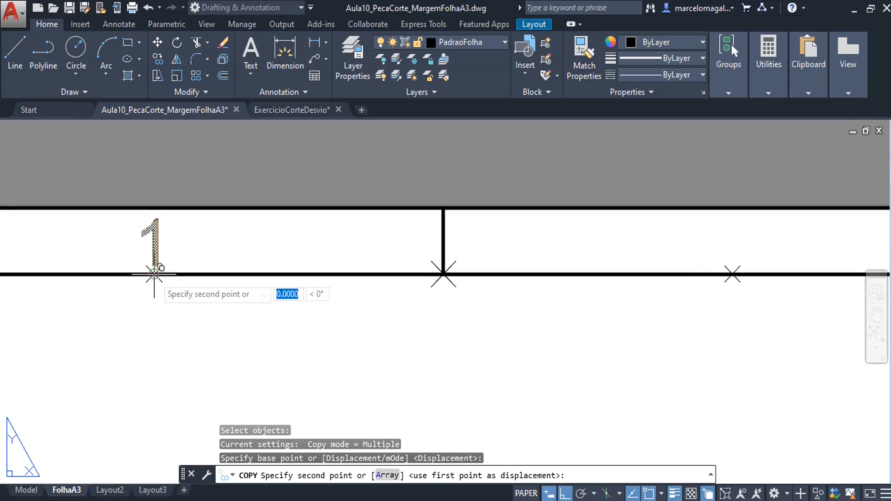
{"action": "left_click", "coordinate": [732, 274]}
{"action": "mouse_move", "coordinate": [766, 280]}
{"action": "middle_mouse_down"}
{"action": "mouse_move", "coordinate": [202, 319]}
{"action": "mouse_move", "coordinate": [46, 293]}
{"action": "middle_mouse_up"}
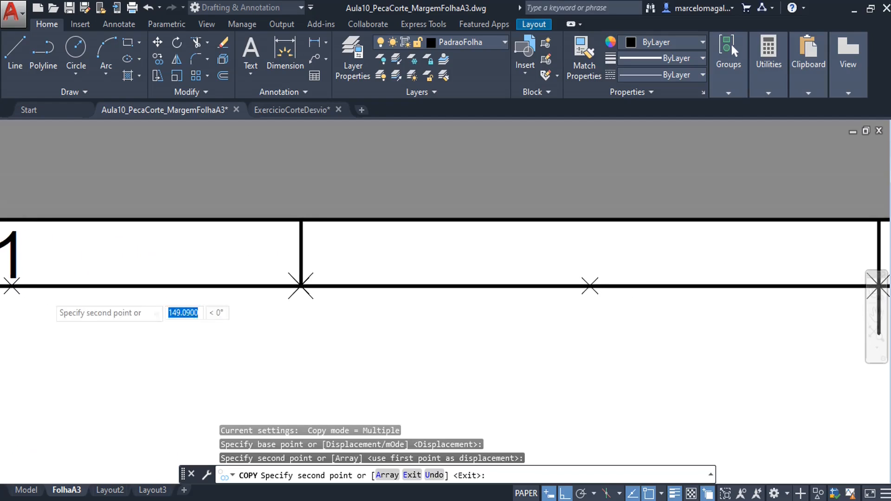
{"action": "left_click", "coordinate": [589, 286]}
{"action": "middle_click_drag", "start_coordinate": [643, 312], "coordinate": [1, 317]}
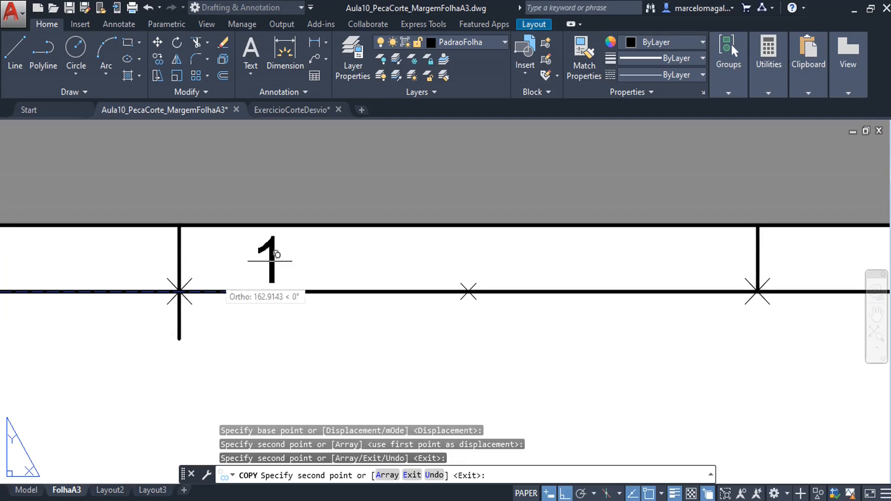
{"action": "left_click", "coordinate": [468, 288]}
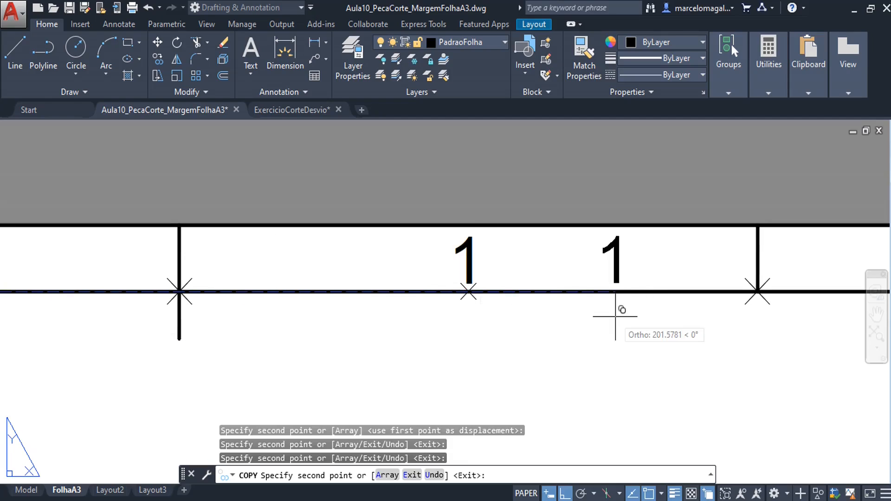
{"action": "middle_click_drag", "start_coordinate": [616, 317], "coordinate": [48, 341]}
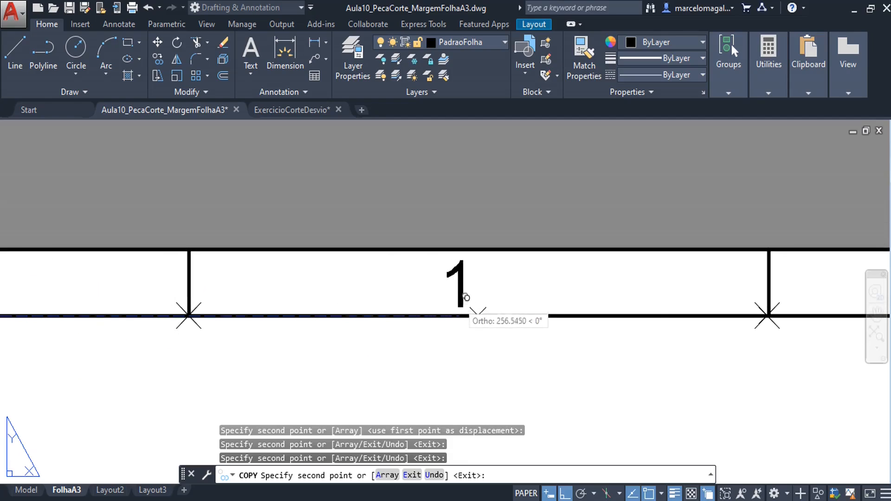
{"action": "left_click", "coordinate": [483, 302]}
{"action": "mouse_move", "coordinate": [597, 335]}
{"action": "middle_mouse_down"}
{"action": "mouse_move", "coordinate": [192, 345]}
{"action": "mouse_move", "coordinate": [3, 320]}
{"action": "middle_mouse_up"}
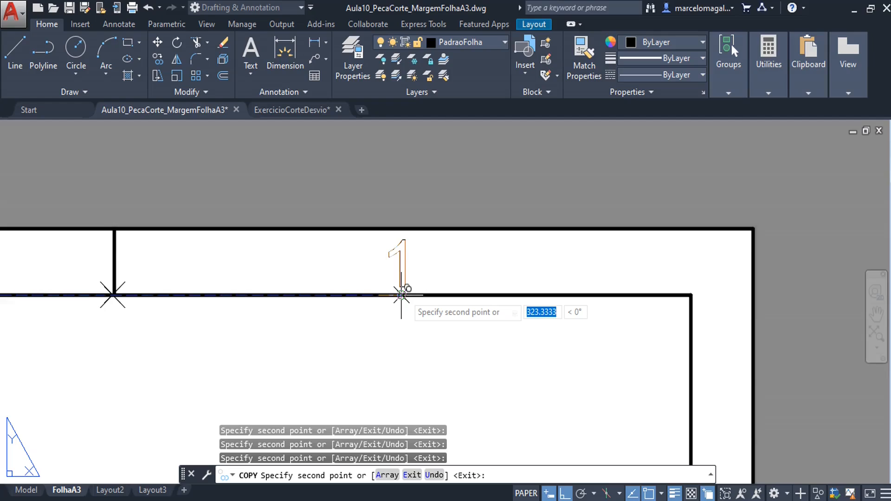
{"action": "key", "text": "Escape"}
Change the number in the second top zone to "2"
{"action": "scroll", "coordinate": [371, 349], "scroll_direction": "down", "scroll_amount": 3}
{"action": "middle_click_drag", "start_coordinate": [336, 360], "coordinate": [792, 296]}
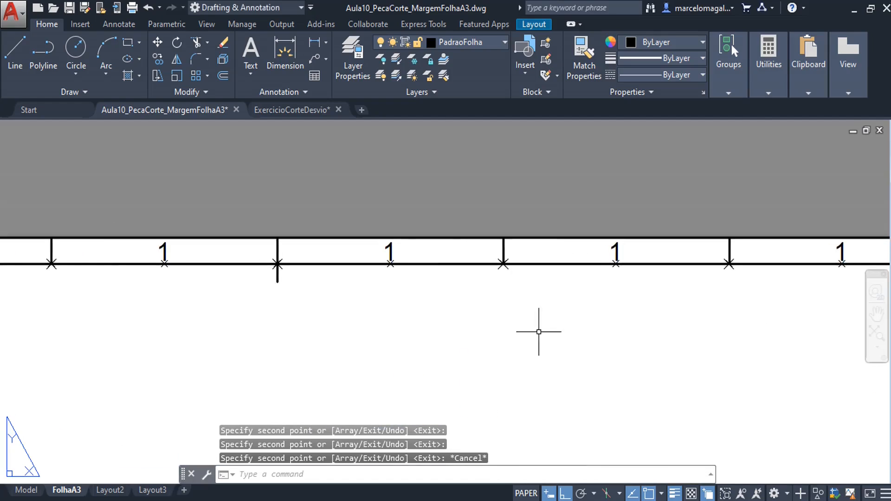
{"action": "scroll", "coordinate": [331, 318], "scroll_direction": "down", "scroll_amount": 3}
{"action": "middle_click_drag", "start_coordinate": [330, 314], "coordinate": [578, 314]}
{"action": "scroll", "coordinate": [328, 273], "scroll_direction": "up", "scroll_amount": 2}
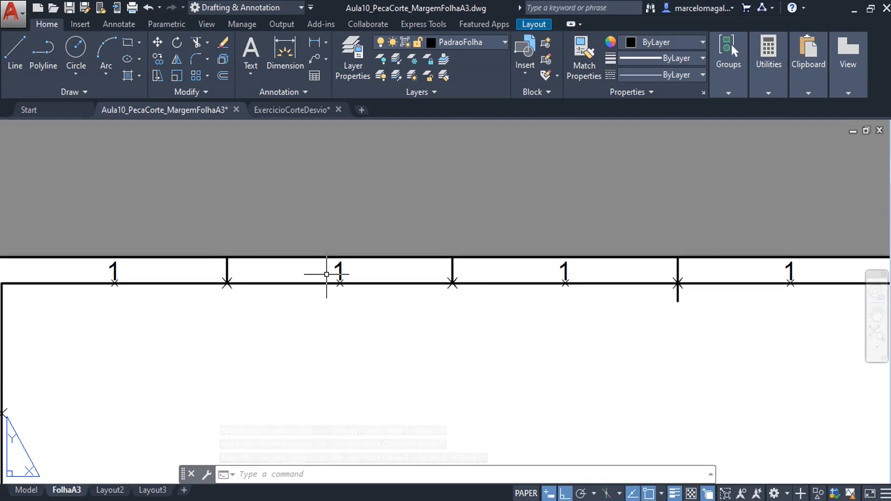
{"action": "scroll", "coordinate": [358, 300], "scroll_direction": "up", "scroll_amount": 2}
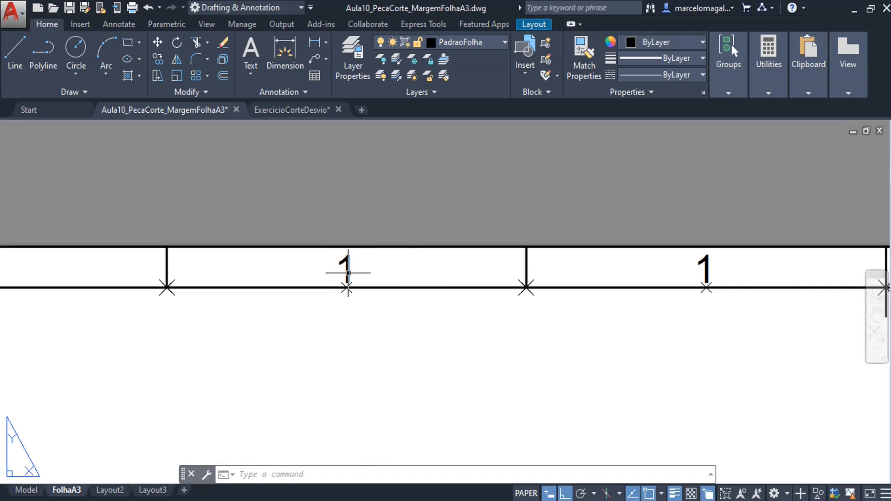
{"action": "left_click", "coordinate": [348, 286]}
{"action": "double_click", "coordinate": [355, 278]}
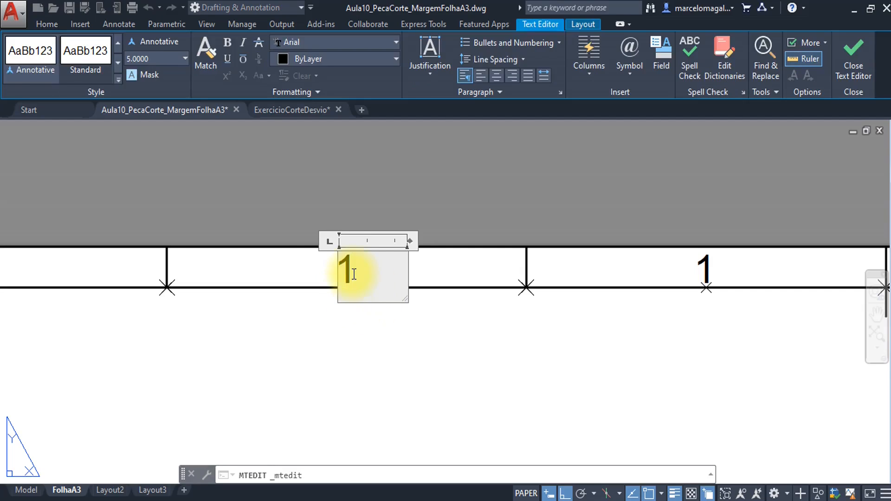
{"action": "key", "text": "BackSpace"}
{"action": "type", "text": "2"}
{"action": "left_click", "coordinate": [854, 56]}
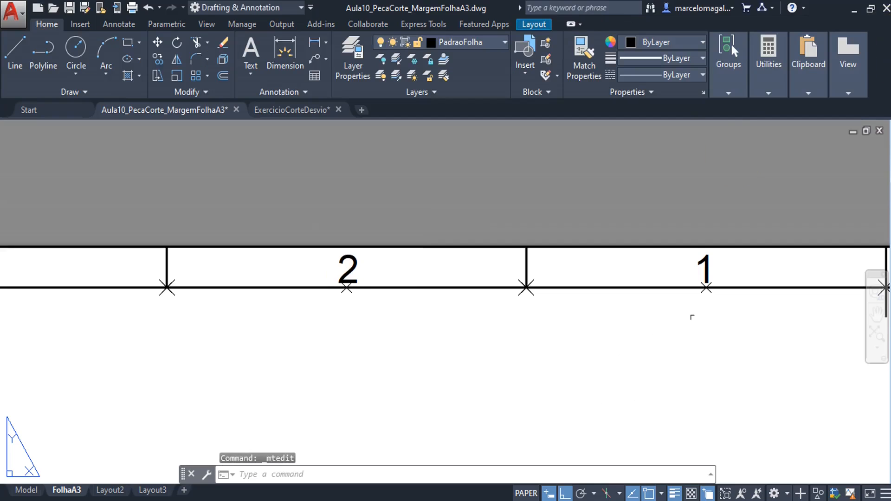
Change the number in the third top margin zone to "3"
{"action": "left_click", "coordinate": [706, 273]}
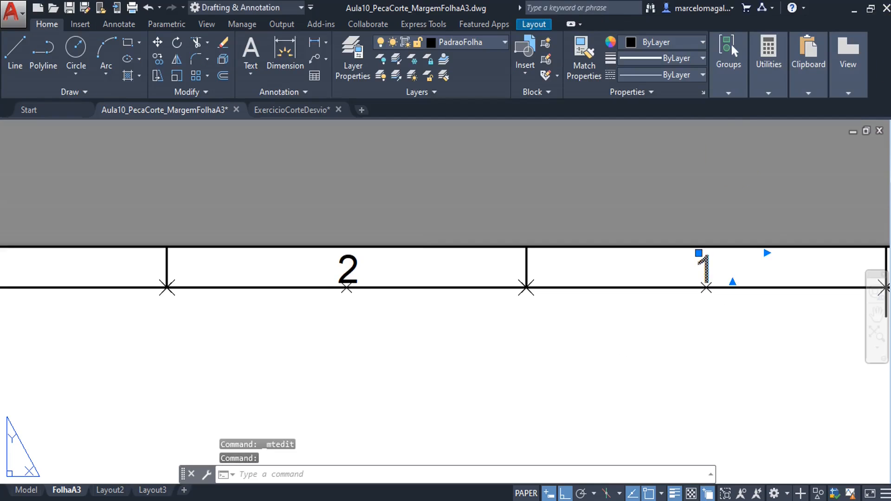
{"action": "double_click", "coordinate": [706, 269]}
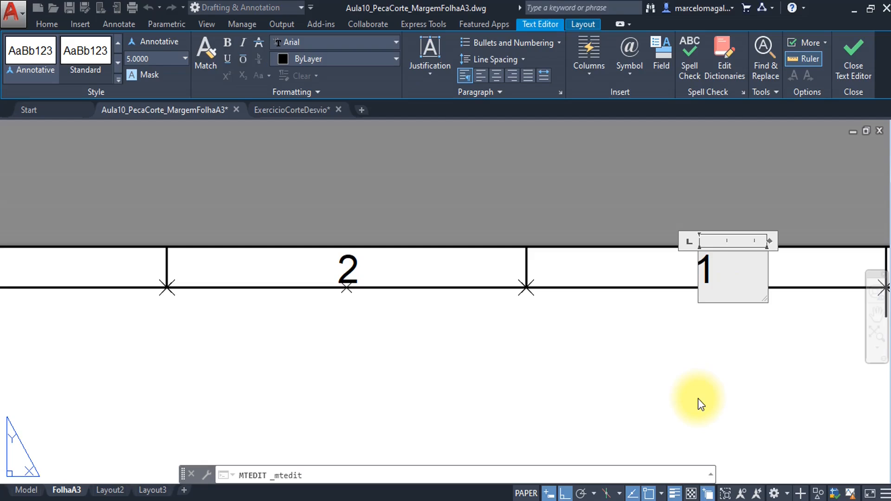
{"action": "type", "text": "3"}
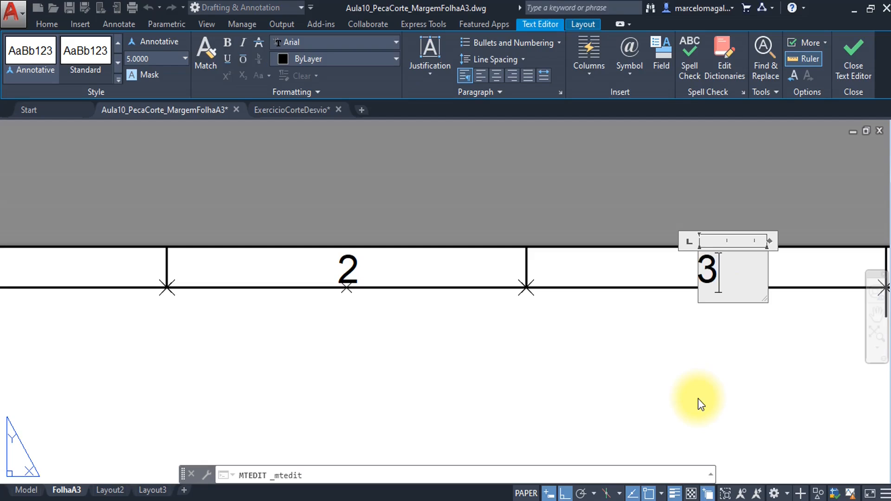
{"action": "left_click", "coordinate": [854, 53]}
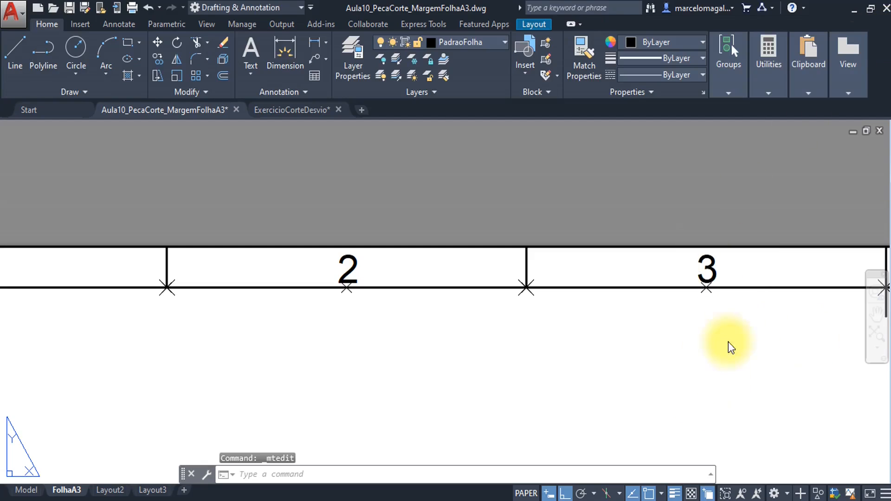
Change the number in the fourth top margin zone to "4"
{"action": "scroll", "coordinate": [740, 302], "scroll_direction": "down", "scroll_amount": 4}
{"action": "middle_click_drag", "start_coordinate": [740, 302], "coordinate": [408, 290]}
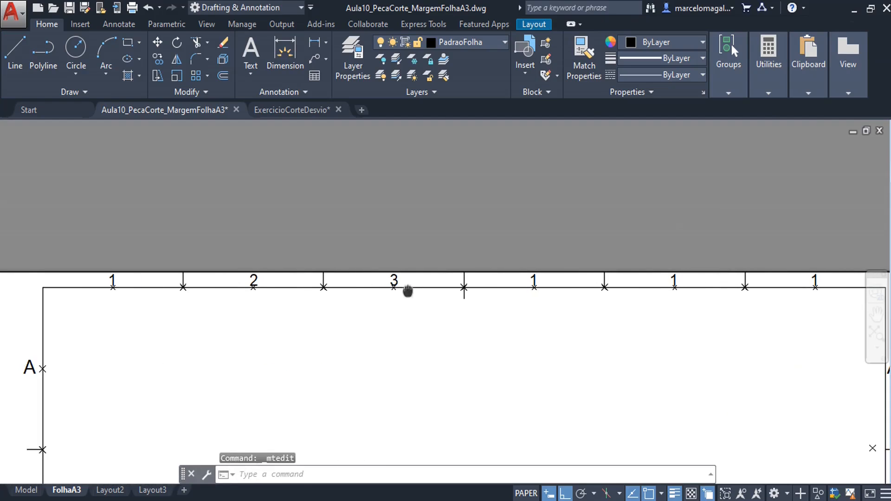
{"action": "left_click", "coordinate": [534, 280]}
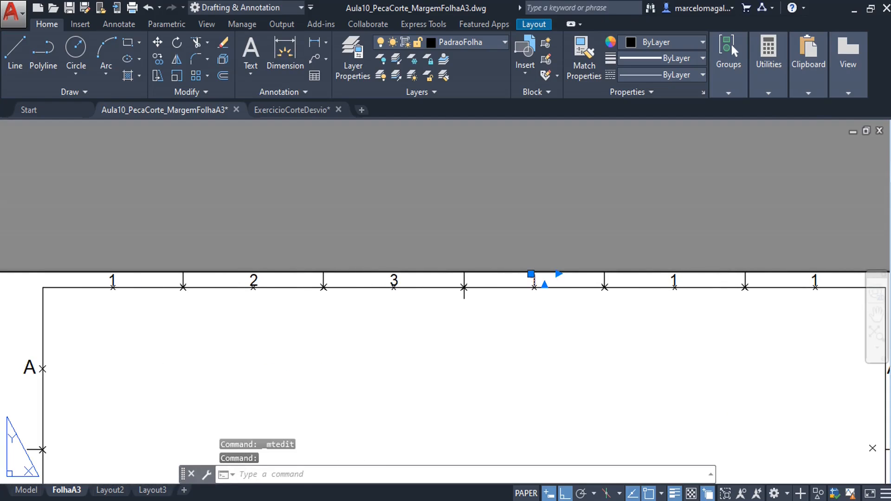
{"action": "double_click", "coordinate": [539, 280]}
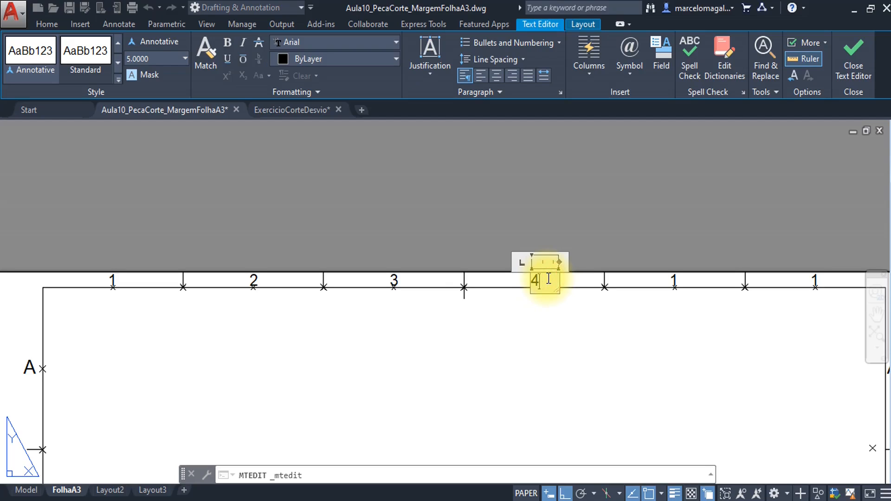
{"action": "type", "text": "4"}
{"action": "left_click", "coordinate": [853, 58]}
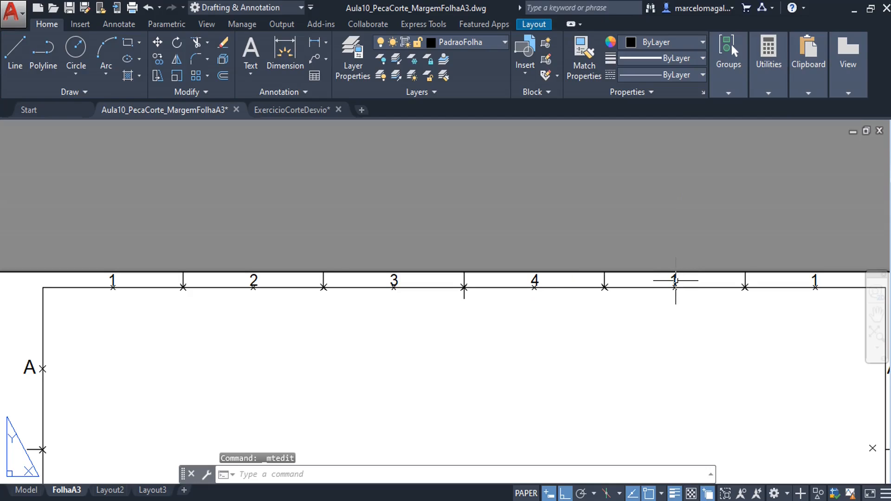
Change the number in the fifth top margin zone to "5"
{"action": "left_click", "coordinate": [674, 280]}
{"action": "double_click", "coordinate": [682, 284]}
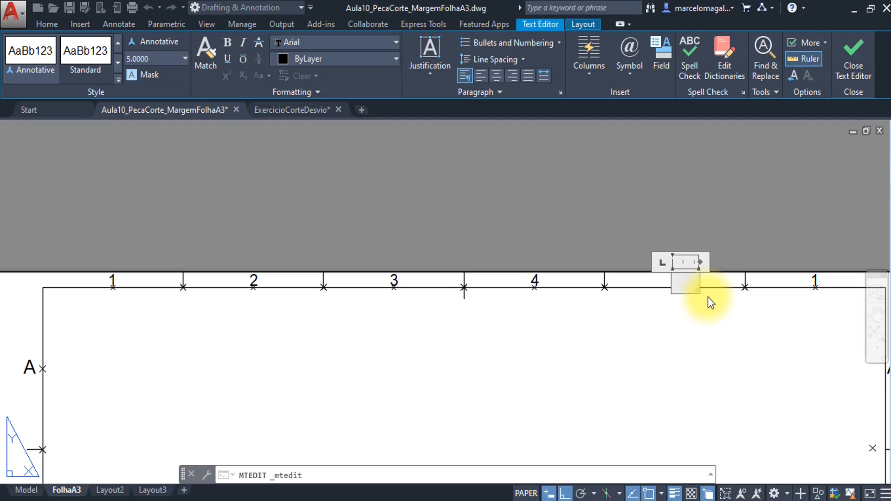
{"action": "type", "text": "5"}
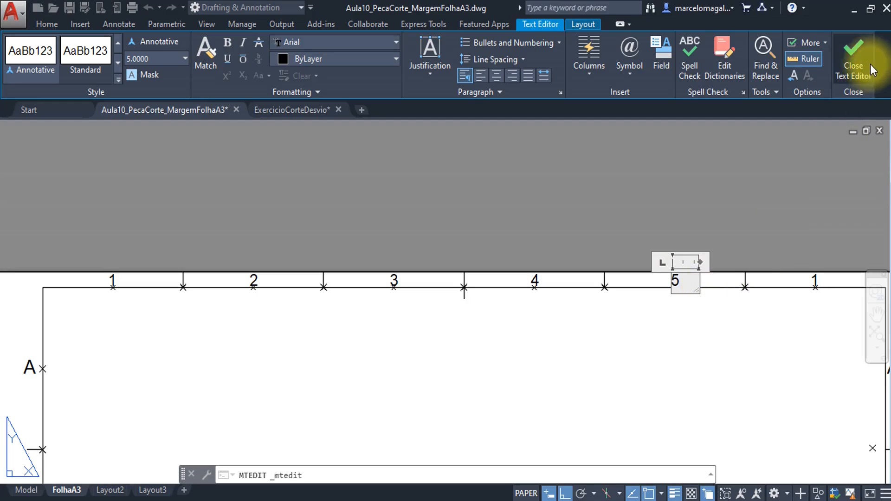
{"action": "left_click", "coordinate": [856, 64]}
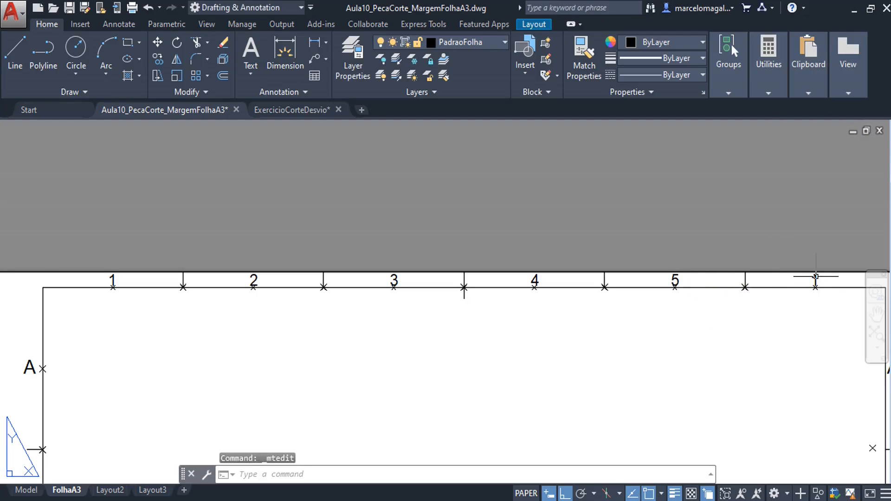
Change the number in the sixth top margin zone to "6"
{"action": "scroll", "coordinate": [815, 276], "scroll_direction": "up", "scroll_amount": 2}
{"action": "left_click", "coordinate": [814, 275]}
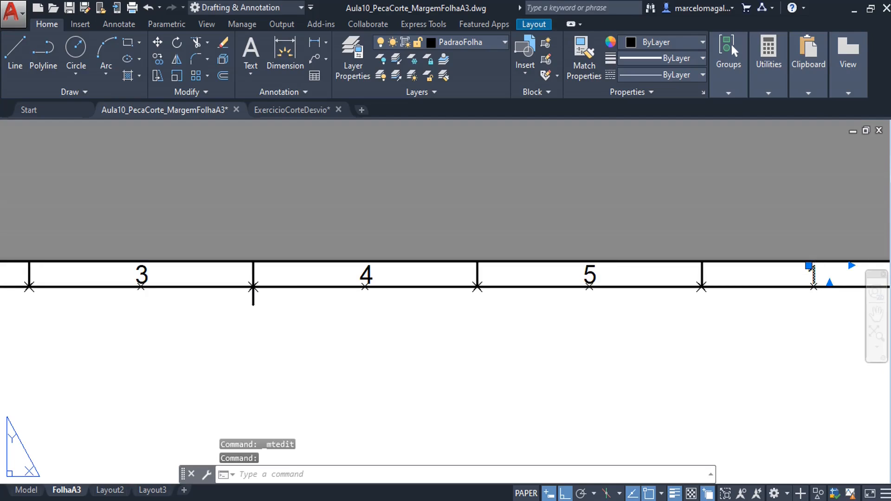
{"action": "double_click", "coordinate": [816, 276]}
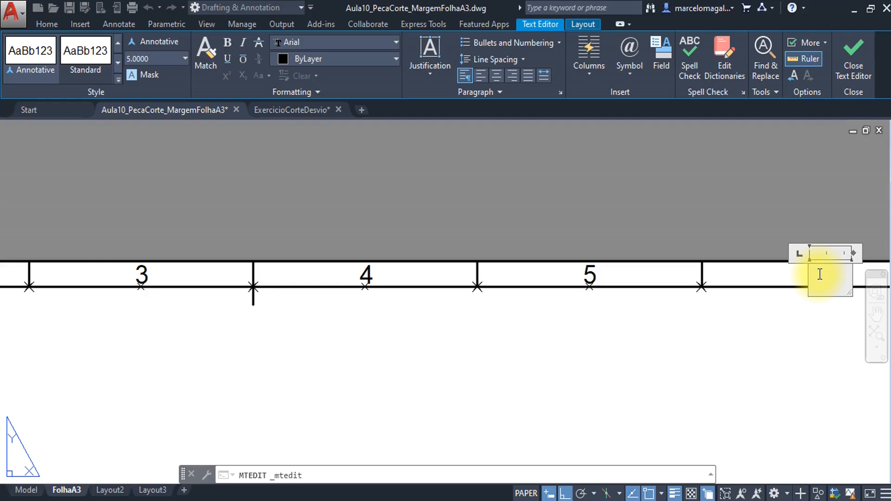
{"action": "left_click", "coordinate": [849, 61]}
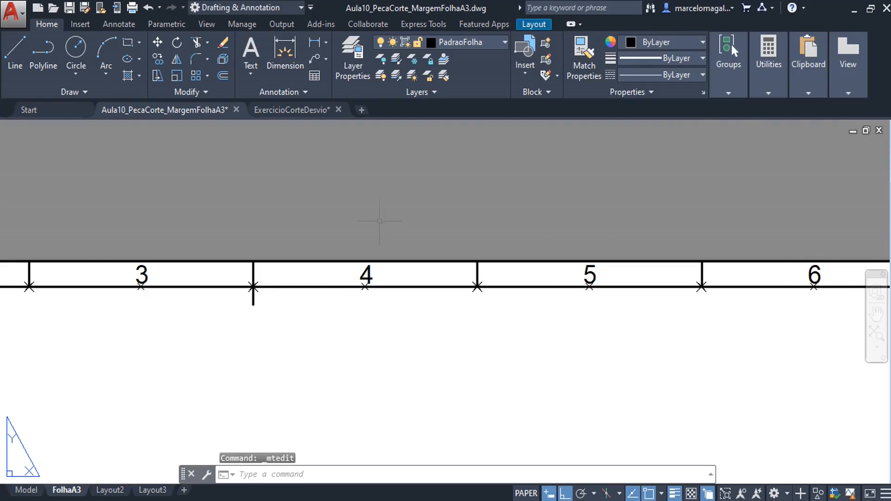
Set the point style to the blank style so the division and midpoint marks are hidden
{"action": "scroll", "coordinate": [337, 308], "scroll_direction": "down", "scroll_amount": 2}
{"action": "middle_click_drag", "start_coordinate": [341, 297], "coordinate": [544, 288]}
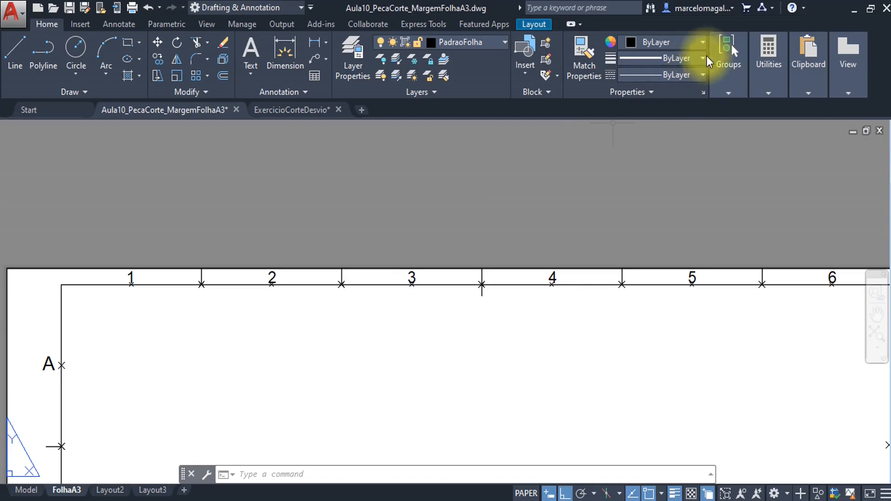
{"action": "left_click", "coordinate": [769, 93]}
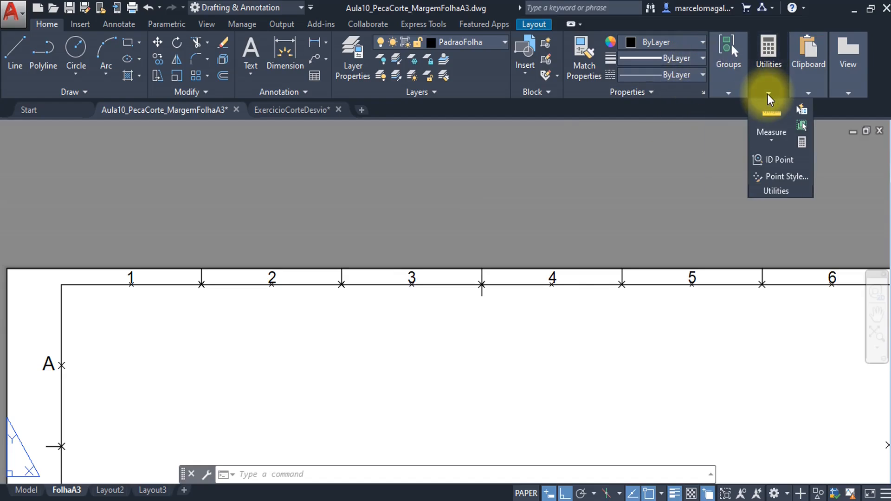
{"action": "left_click", "coordinate": [769, 178]}
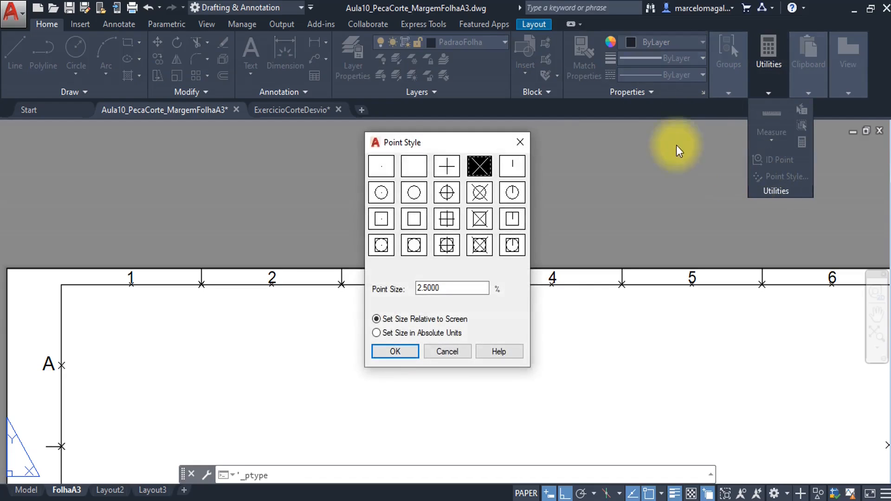
{"action": "left_click", "coordinate": [418, 173]}
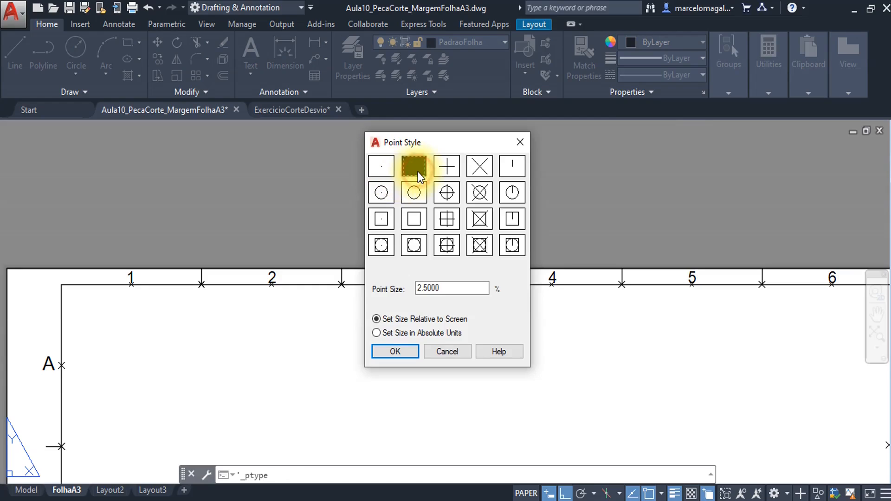
{"action": "left_click", "coordinate": [399, 358]}
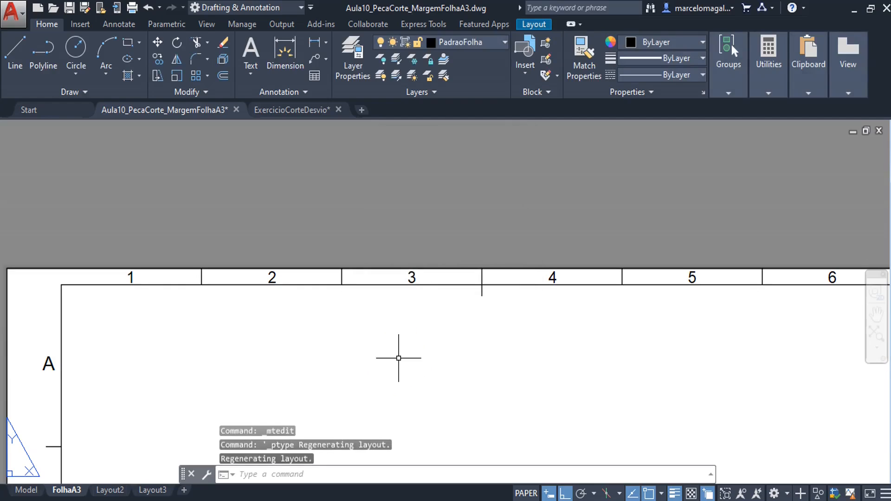
Mirror the top margin's numbers 1, 2, 5 and 6 and the 1–2 and 5–6 dividers to the bottom margin about the sheet's horizontal centerline, keeping the originals
{"action": "middle_click_drag", "start_coordinate": [626, 332], "coordinate": [594, 284]}
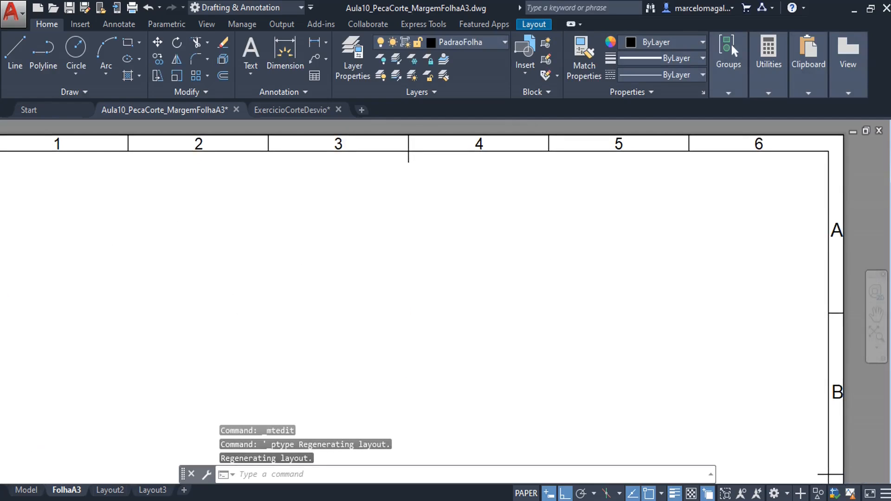
{"action": "scroll", "coordinate": [557, 292], "scroll_direction": "down", "scroll_amount": 3}
{"action": "middle_click_drag", "start_coordinate": [550, 312], "coordinate": [411, 240]}
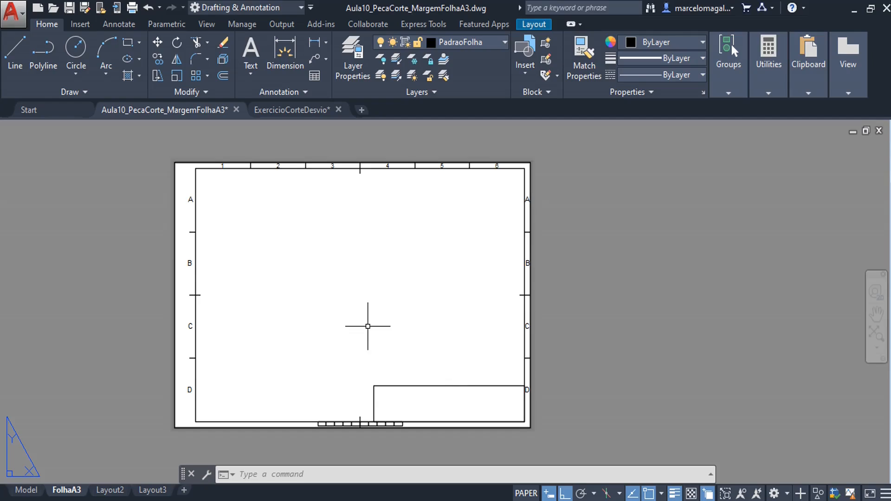
{"action": "type", "text": "MI"}
{"action": "key", "text": "Return"}
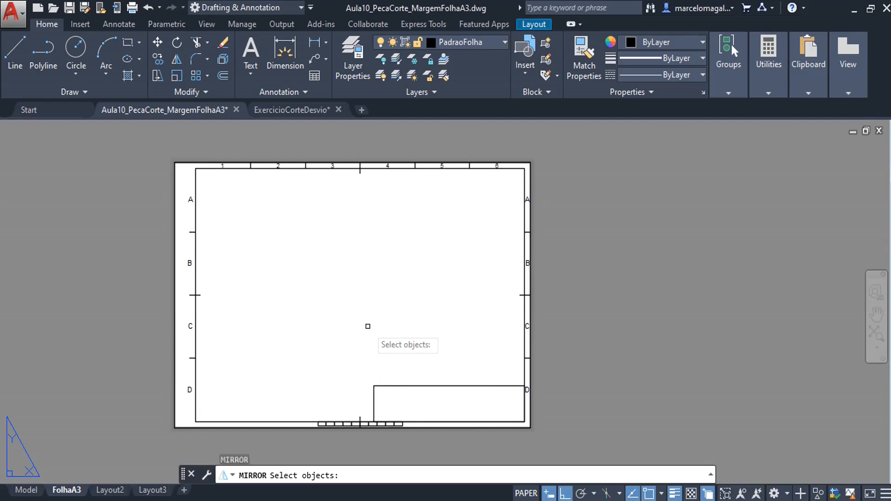
{"action": "scroll", "coordinate": [211, 143], "scroll_direction": "up", "scroll_amount": 4}
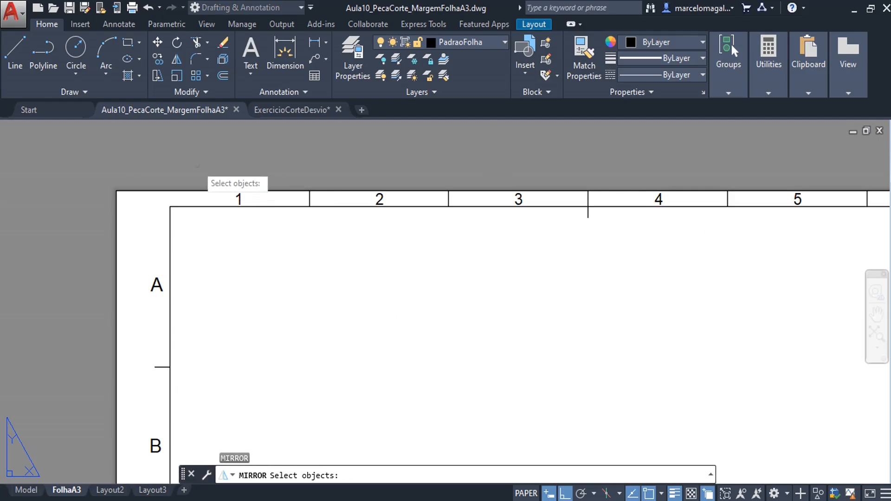
{"action": "left_click", "coordinate": [180, 161]}
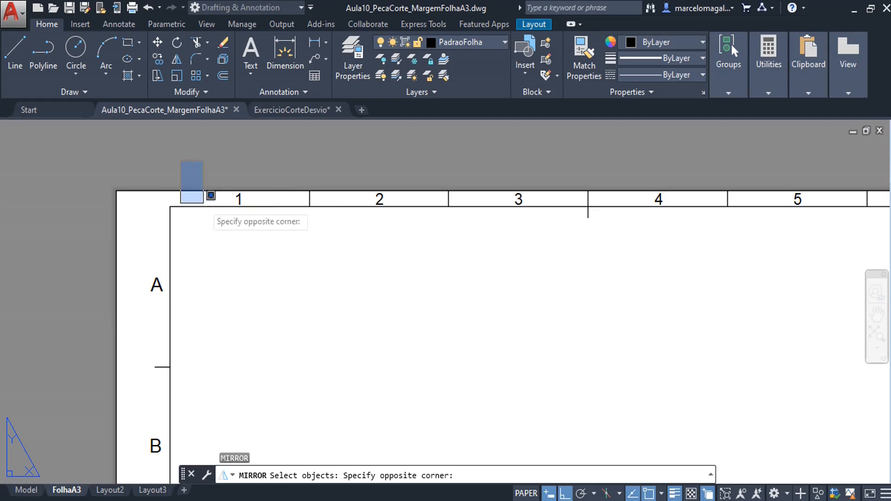
{"action": "left_click", "coordinate": [417, 227]}
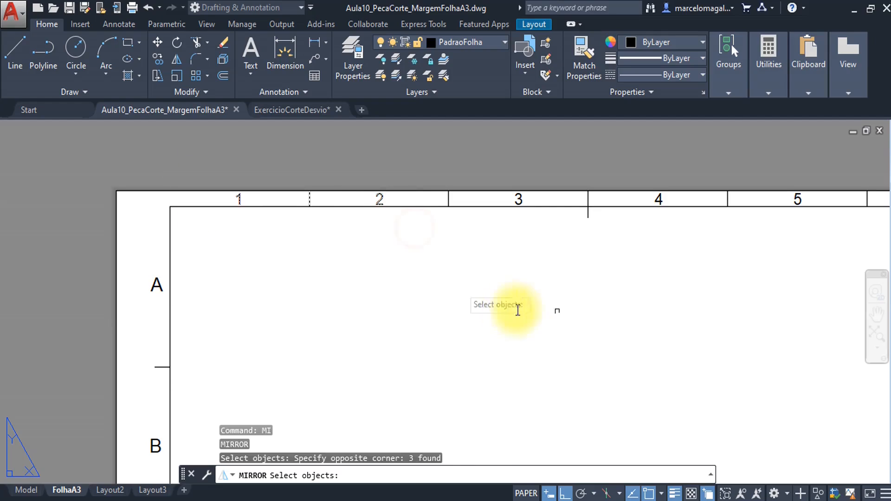
{"action": "scroll", "coordinate": [599, 292], "scroll_direction": "down", "scroll_amount": 2}
{"action": "middle_click_drag", "start_coordinate": [574, 300], "coordinate": [218, 312]}
{"action": "scroll", "coordinate": [377, 258], "scroll_direction": "up", "scroll_amount": 3}
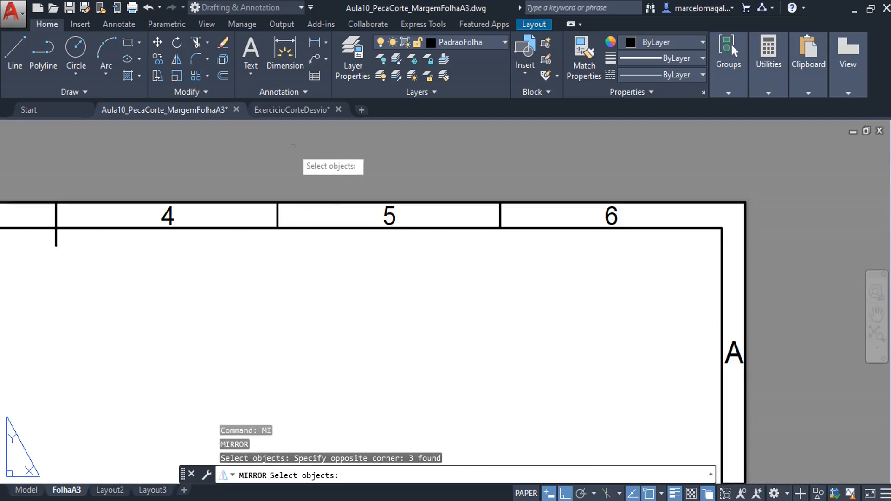
{"action": "left_click", "coordinate": [325, 160]}
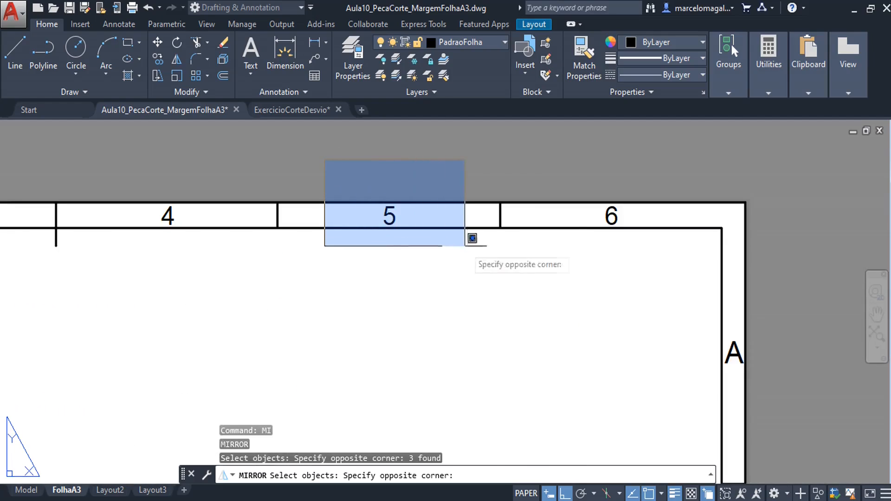
{"action": "left_click", "coordinate": [668, 259]}
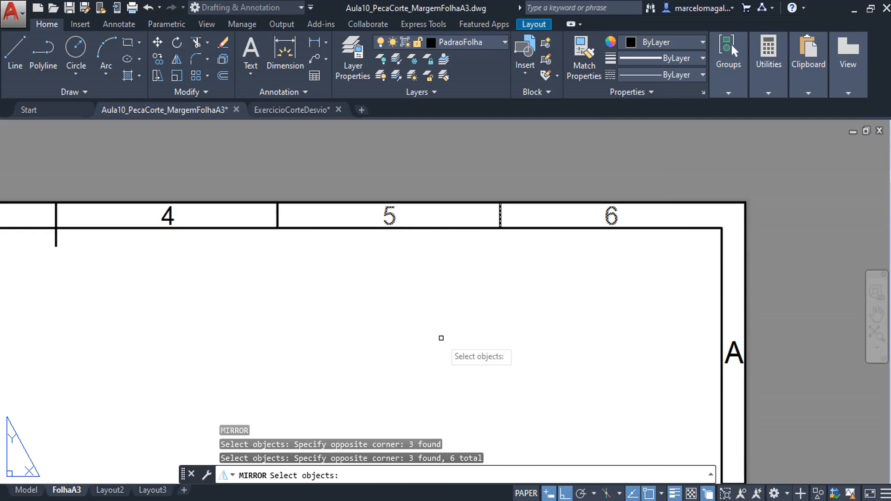
{"action": "scroll", "coordinate": [323, 422], "scroll_direction": "down", "scroll_amount": 5}
{"action": "middle_click_drag", "start_coordinate": [322, 421], "coordinate": [444, 187]}
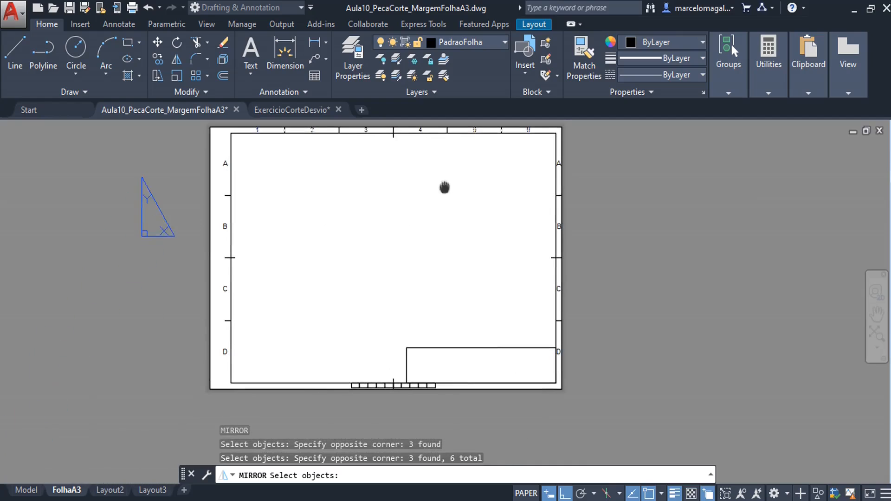
{"action": "middle_click_drag", "start_coordinate": [316, 240], "coordinate": [251, 252]}
{"action": "scroll", "coordinate": [251, 298], "scroll_direction": "up", "scroll_amount": 2}
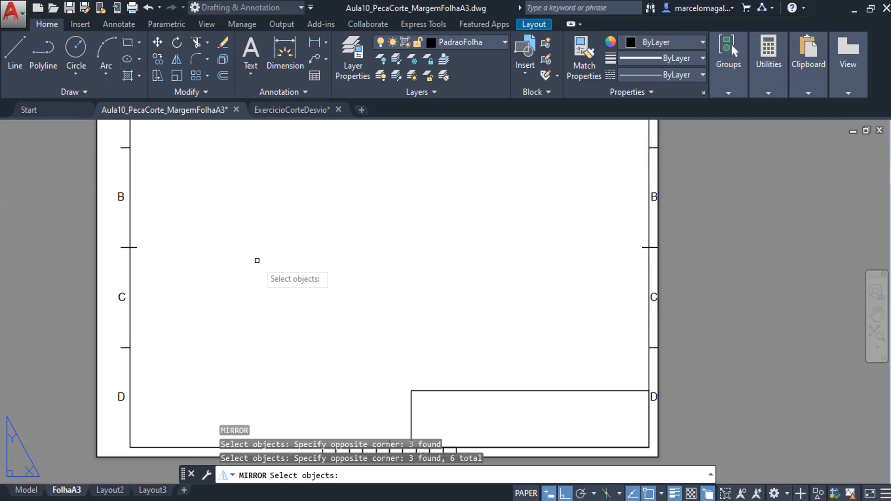
{"action": "key", "text": "Return"}
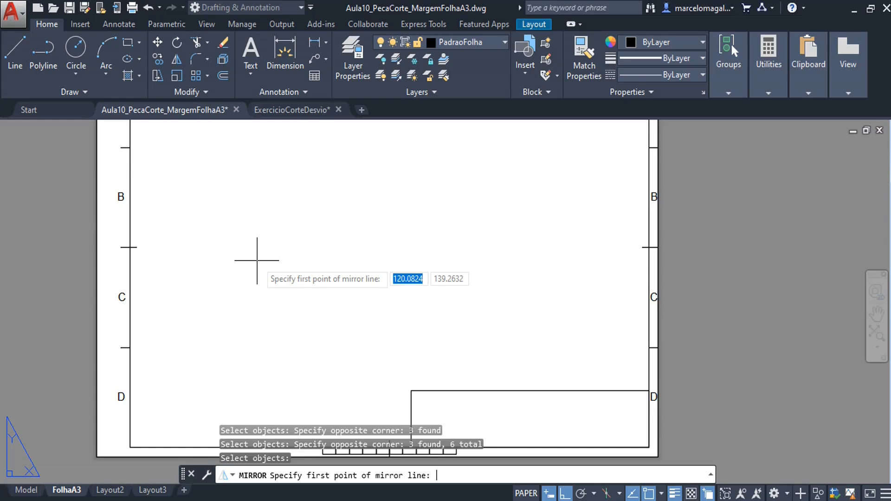
{"action": "type", "text": "mid2"}
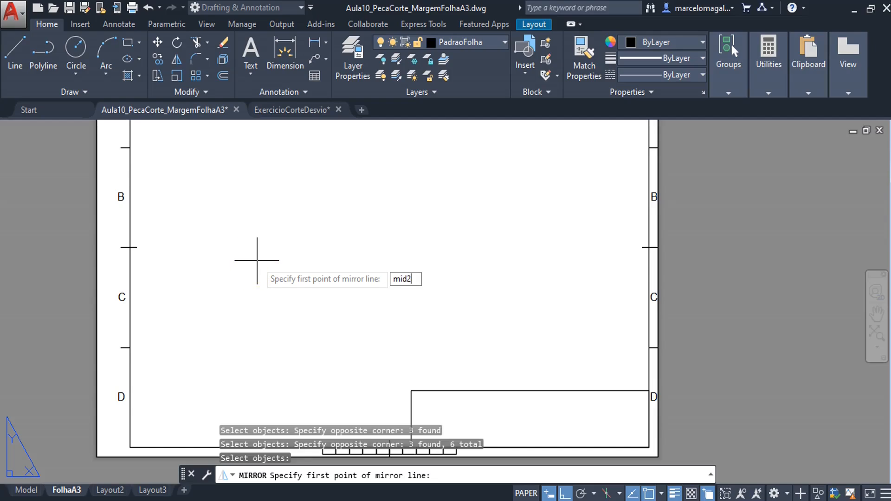
{"action": "key", "text": "Return"}
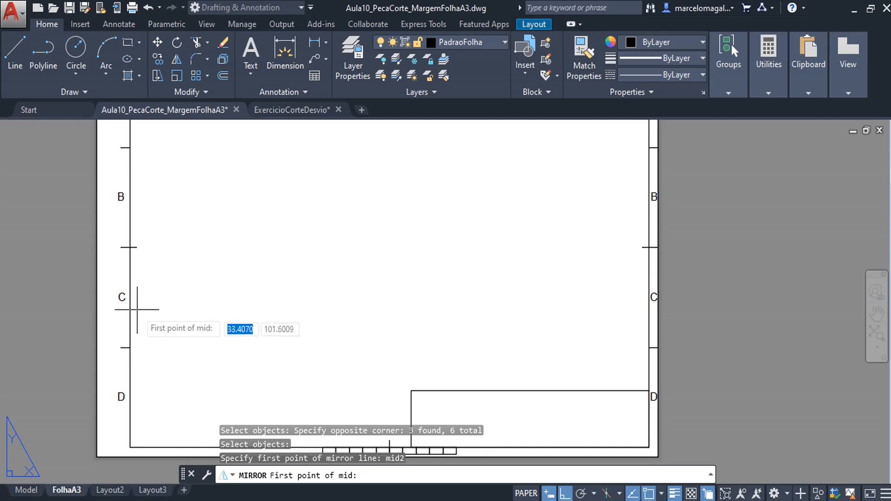
{"action": "left_click", "coordinate": [128, 247]}
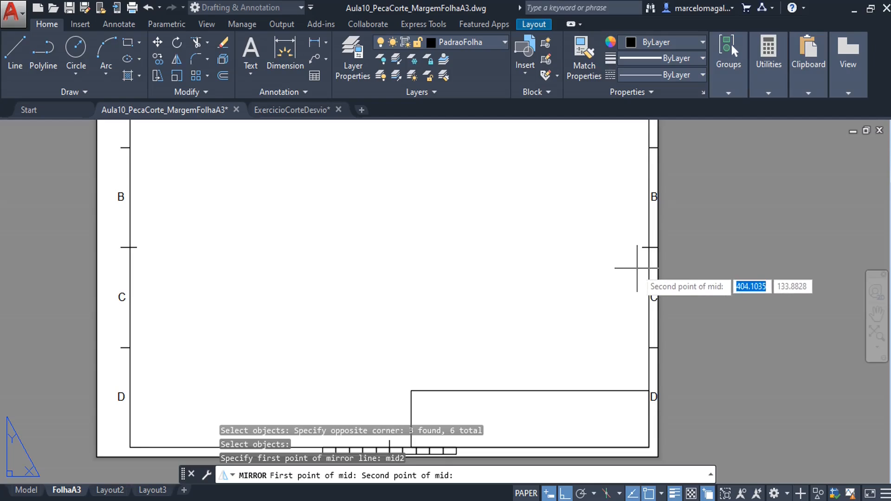
{"action": "left_click", "coordinate": [649, 248]}
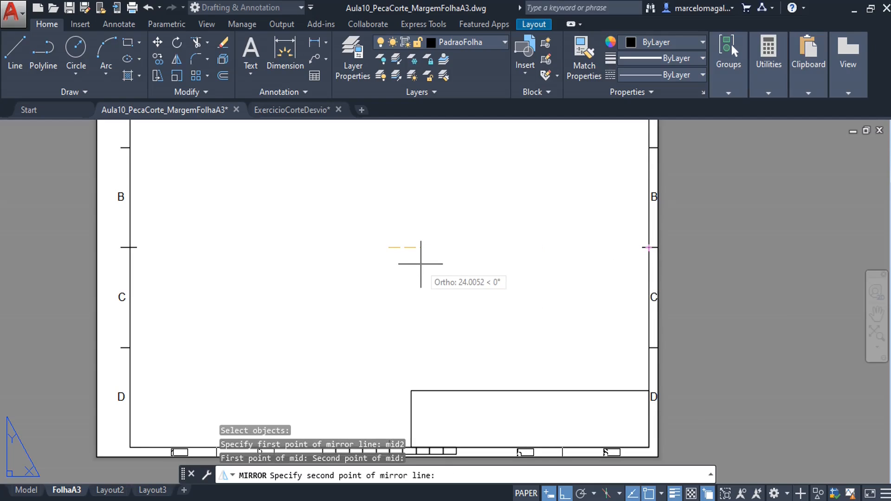
{"action": "middle_click_drag", "start_coordinate": [421, 265], "coordinate": [412, 202]}
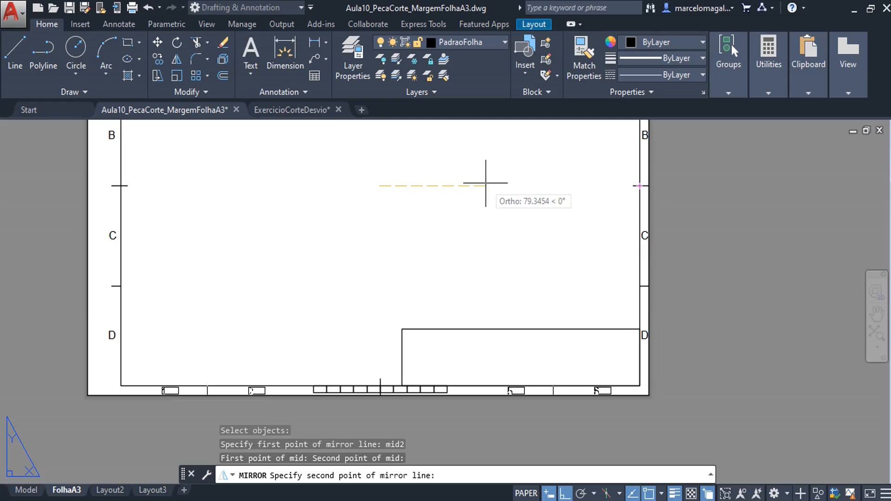
{"action": "left_click", "coordinate": [485, 183]}
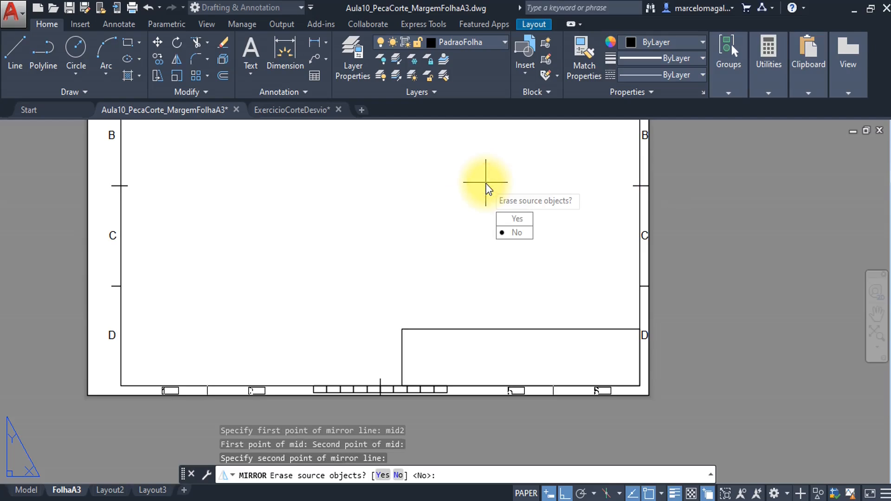
{"action": "right_click", "coordinate": [485, 183]}
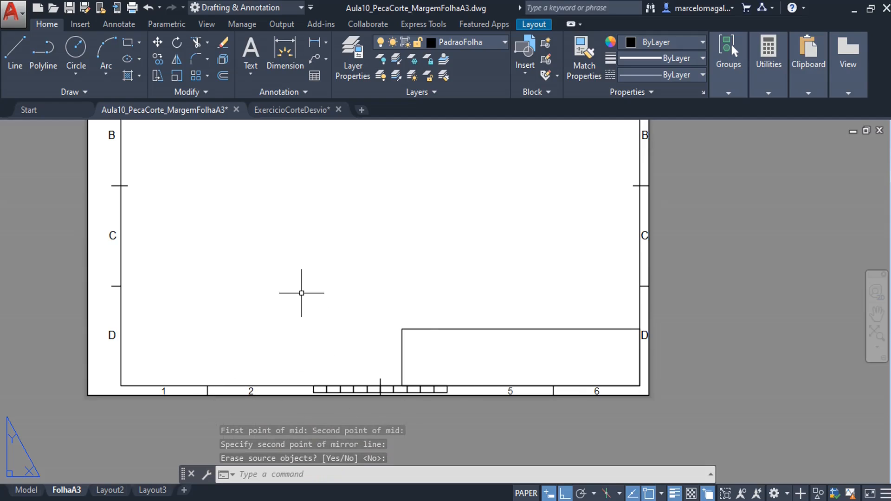
Copy the top margin dividers between zones 2–3 and 4–5 straight down onto the bottom margin's inner frame line
{"action": "middle_click_drag", "start_coordinate": [302, 304], "coordinate": [300, 492]}
{"action": "middle_click_drag", "start_coordinate": [283, 476], "coordinate": [243, 462]}
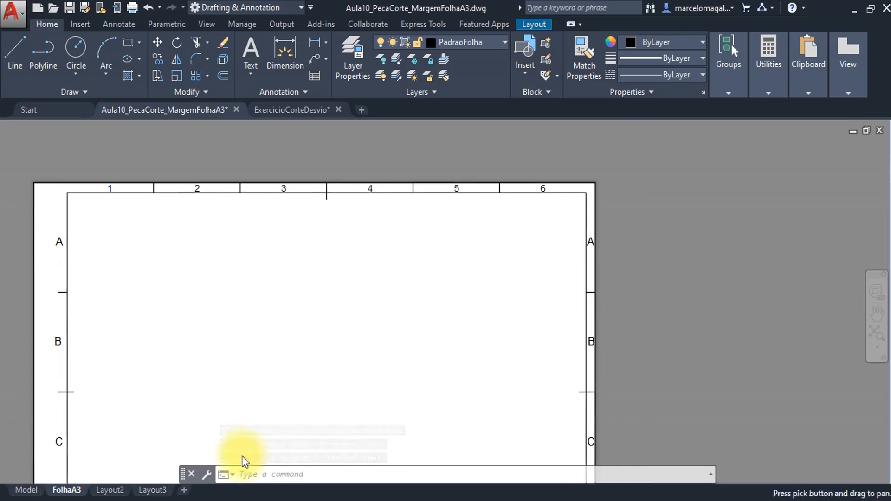
{"action": "left_click", "coordinate": [213, 241]}
{"action": "type", "text": "co"}
{"action": "key", "text": "Return"}
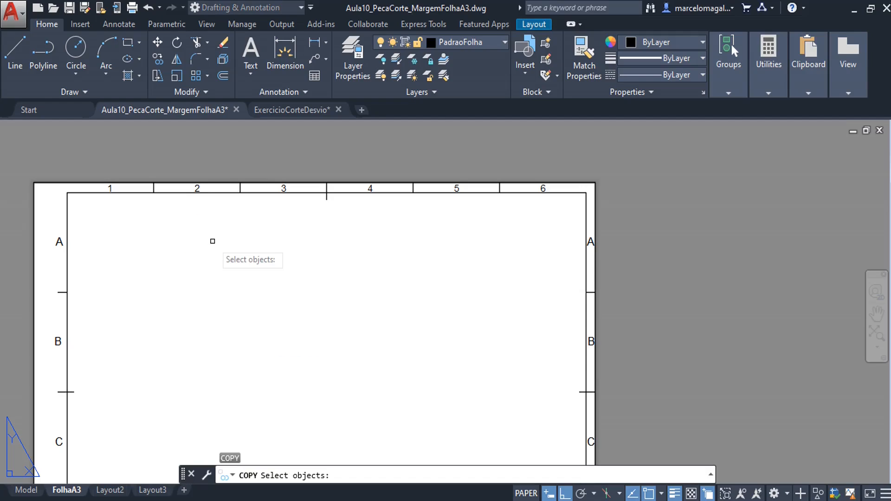
{"action": "left_click", "coordinate": [239, 188]}
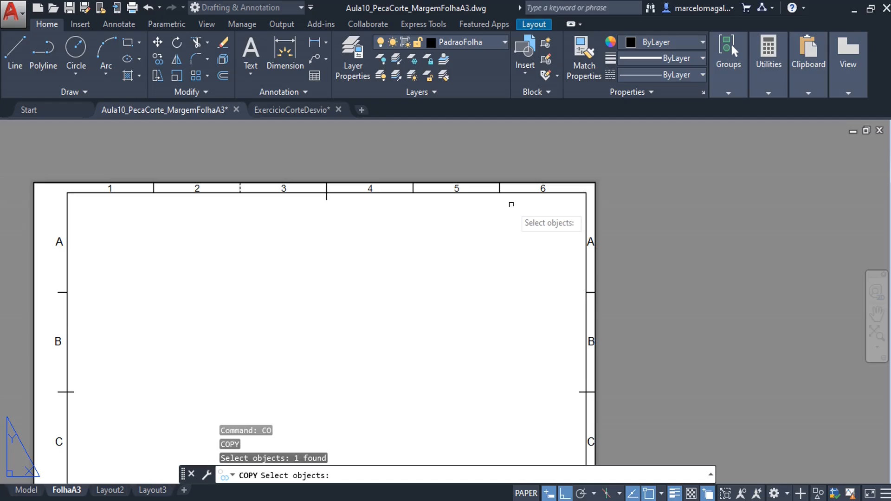
{"action": "left_click", "coordinate": [414, 188]}
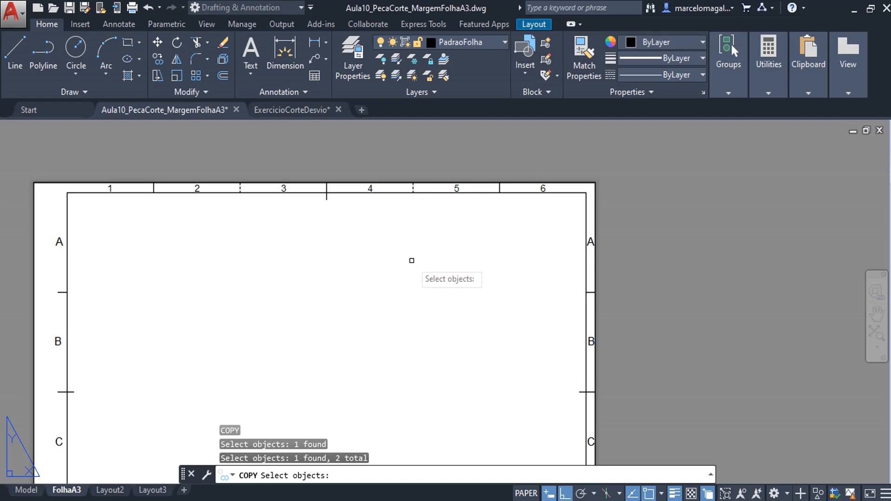
{"action": "key", "text": "Return"}
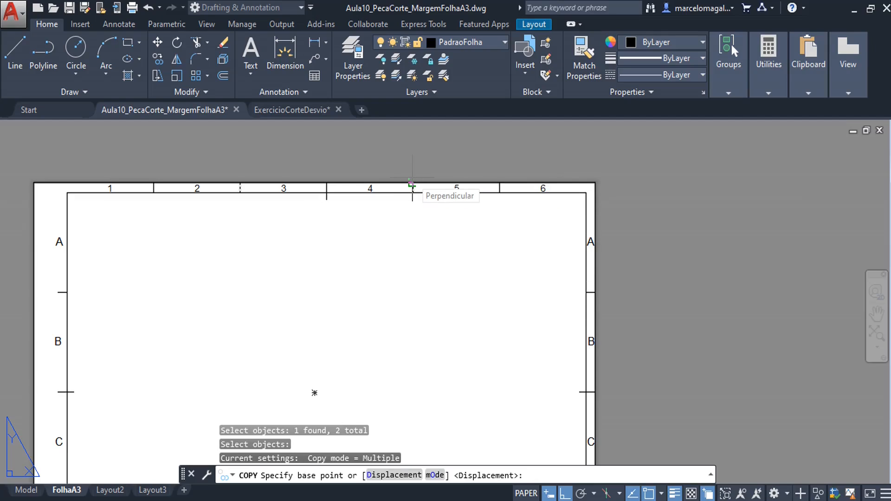
{"action": "left_click", "coordinate": [412, 178]}
{"action": "middle_click_drag", "start_coordinate": [418, 360], "coordinate": [404, 124]}
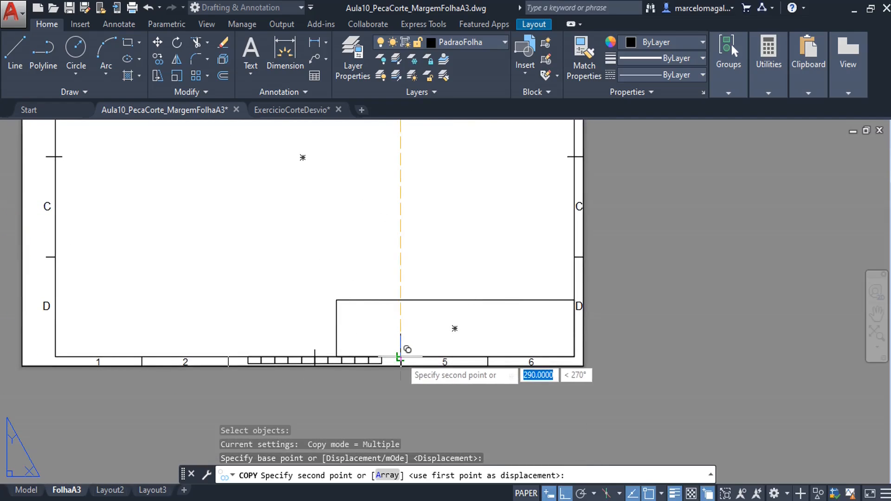
{"action": "left_click", "coordinate": [401, 357]}
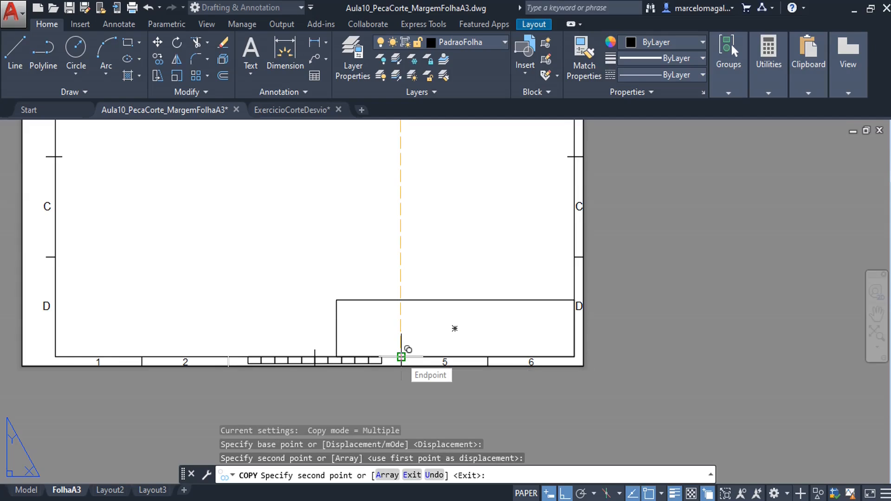
{"action": "key", "text": "Escape"}
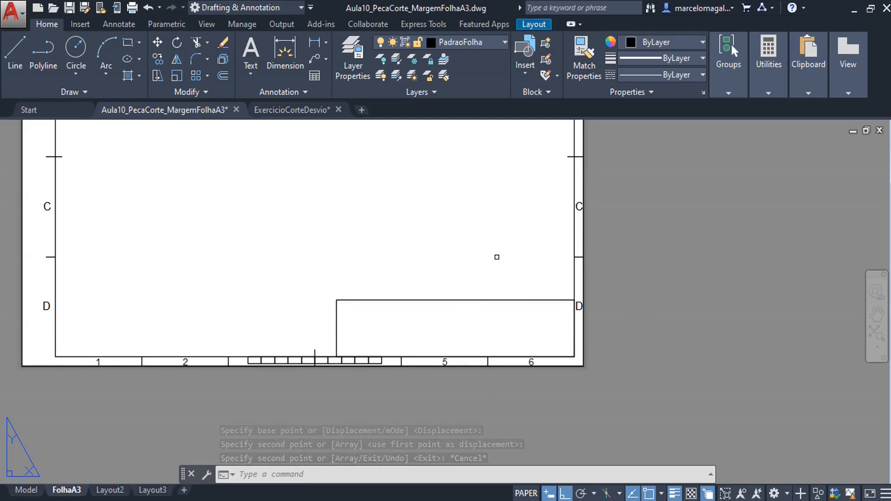
{"action": "middle_click_drag", "start_coordinate": [489, 257], "coordinate": [555, 433]}
{"action": "middle_click_drag", "start_coordinate": [552, 385], "coordinate": [555, 406]}
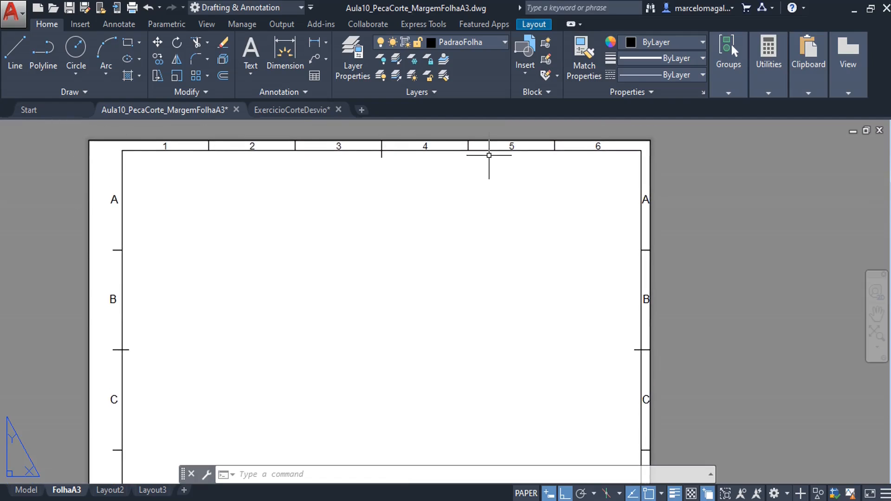
{"action": "middle_click_drag", "start_coordinate": [396, 364], "coordinate": [359, 304]}
{"action": "scroll", "coordinate": [378, 305], "scroll_direction": "down", "scroll_amount": 3}
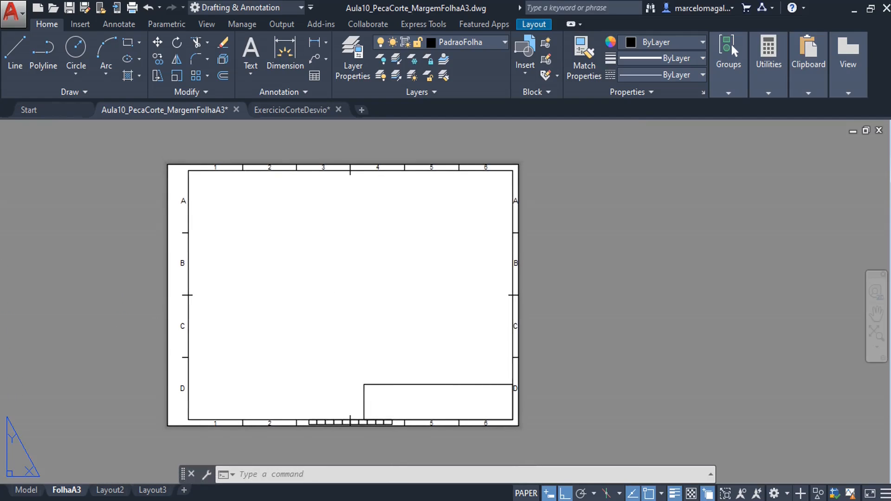